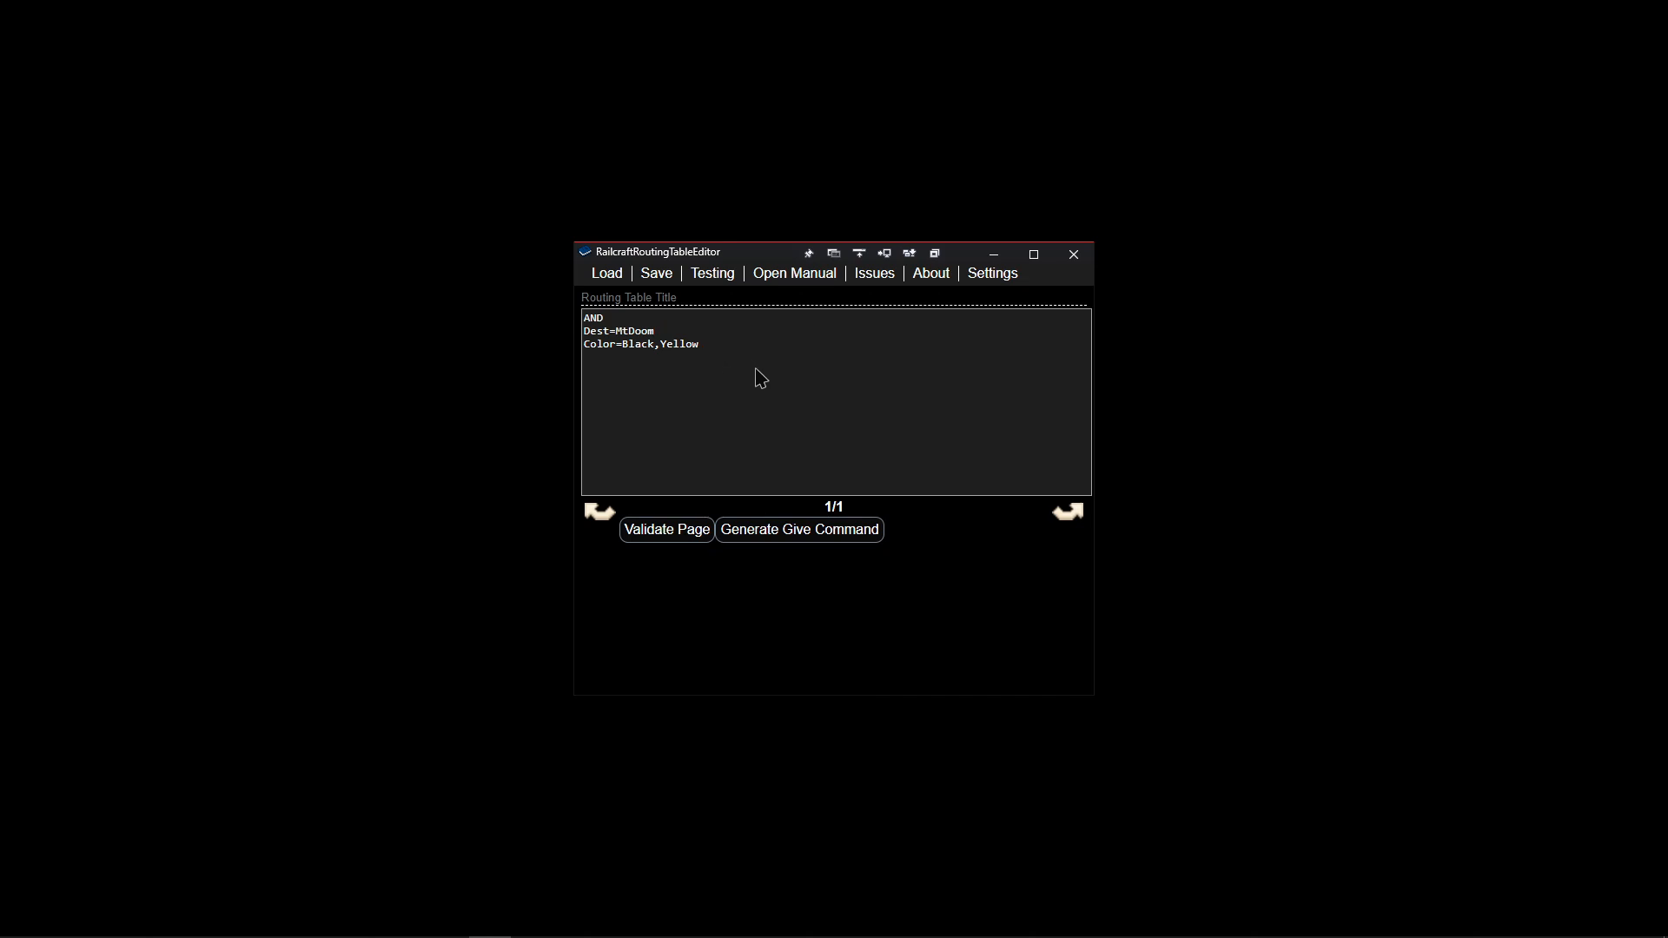
Highlight the AND, Dest=MtDoom and Color=Black,Yellow lines, and validate the routing table page.
click(782, 382)
drag(782, 382, 425, 313)
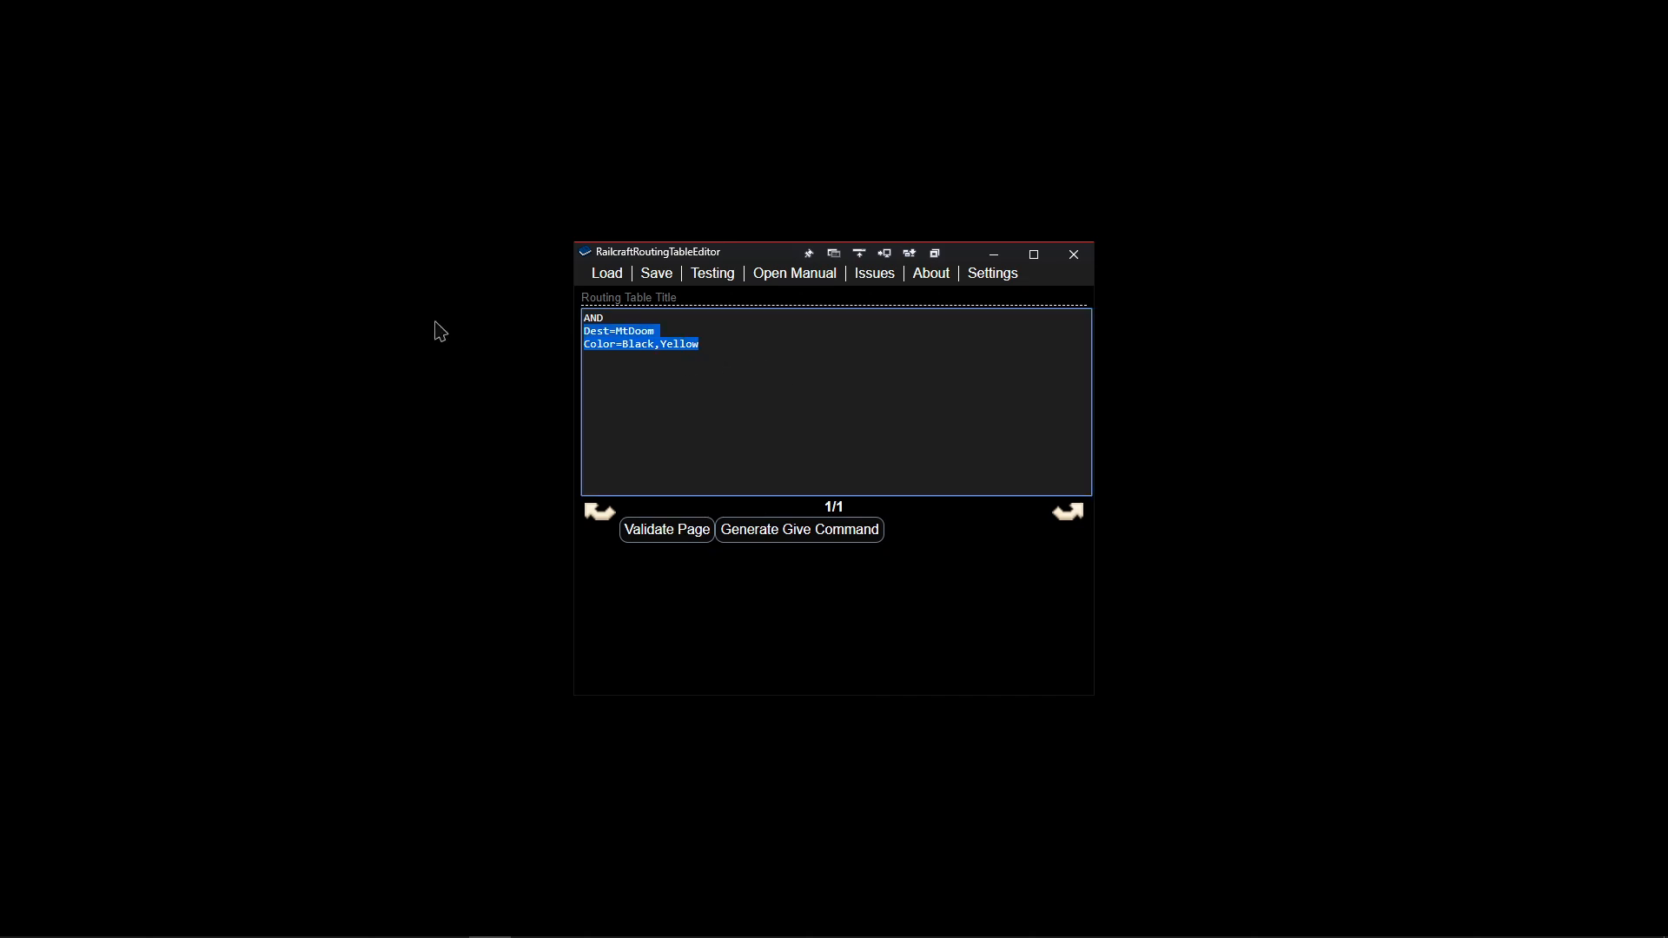
click(718, 347)
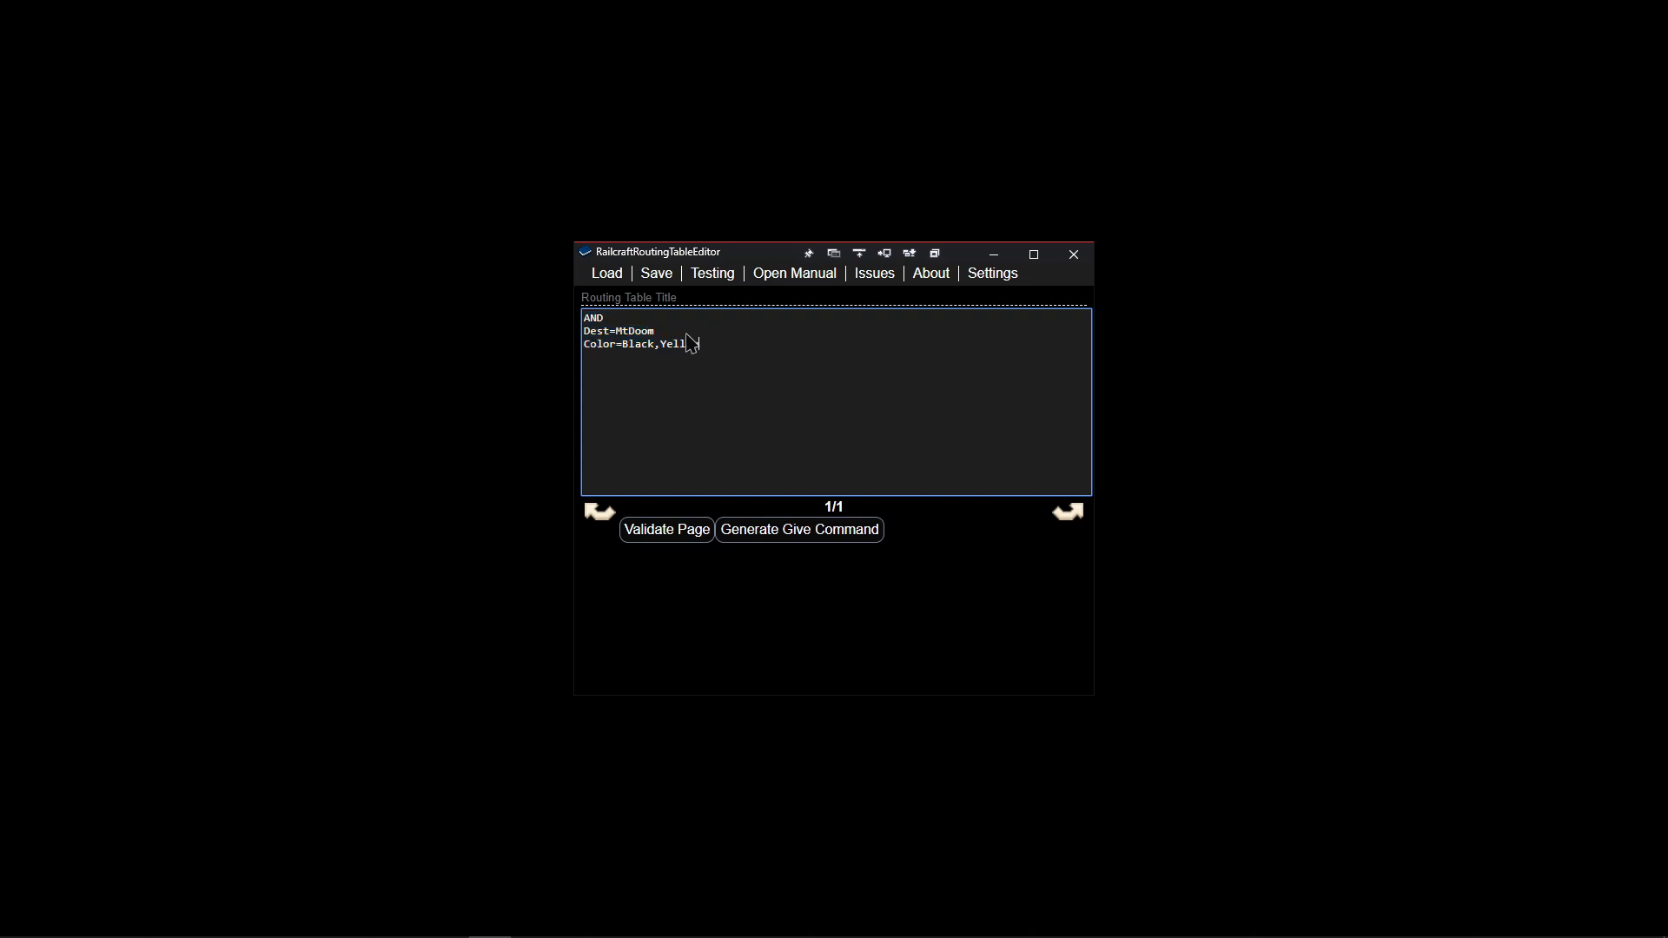
drag(583, 318, 767, 391)
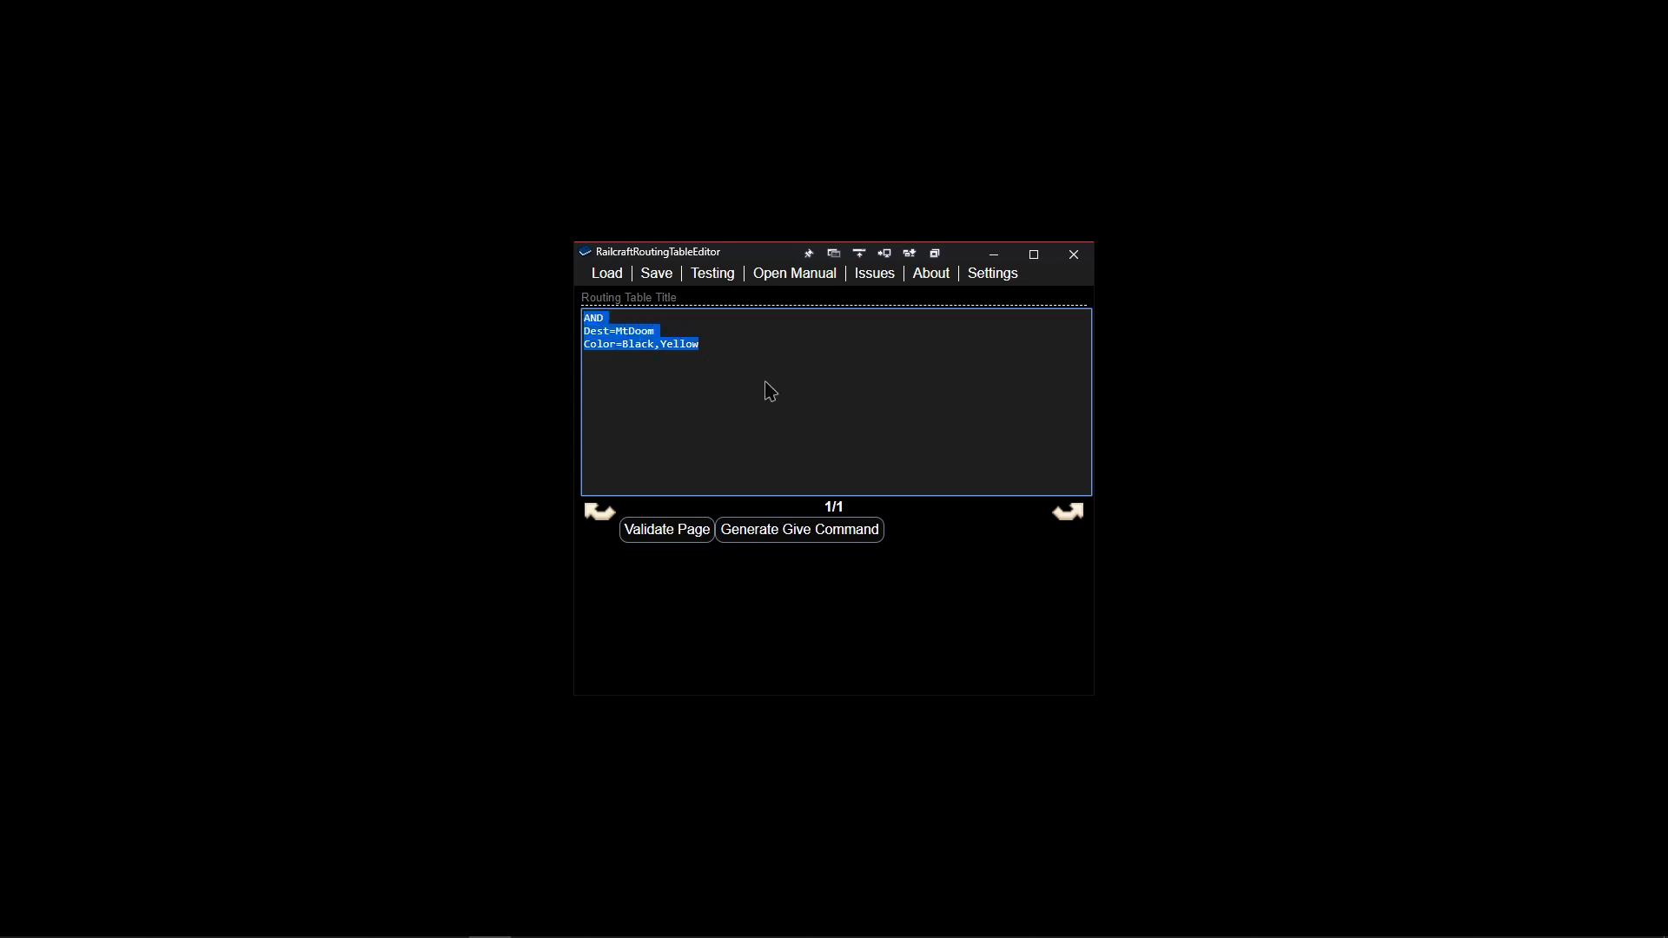
click(763, 367)
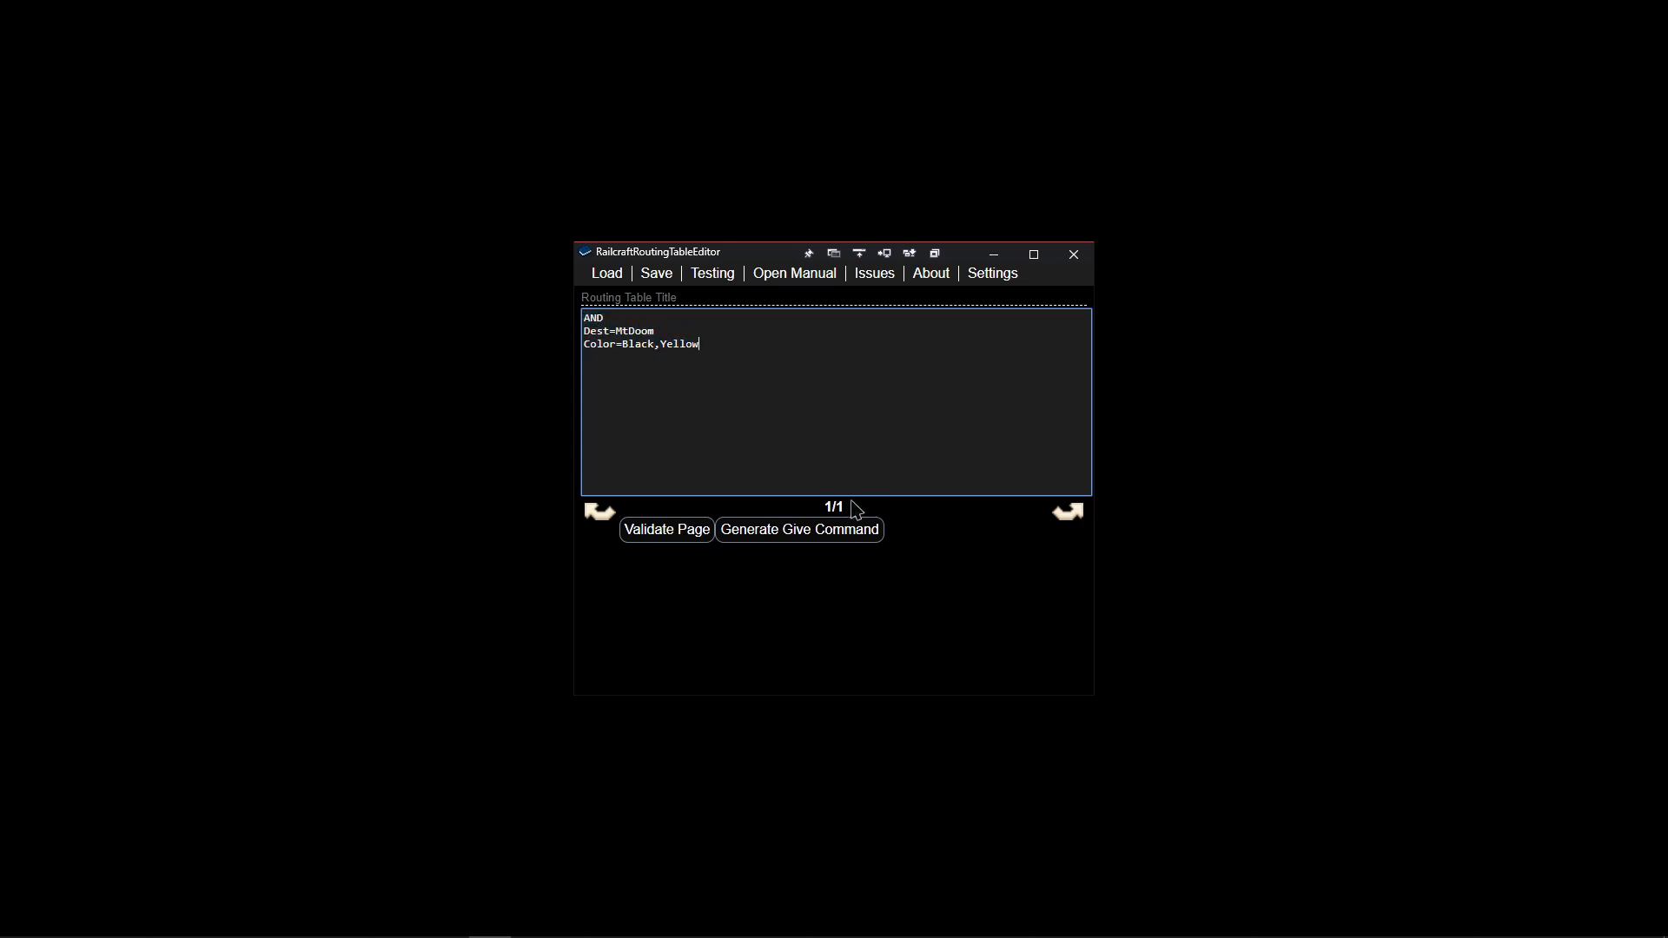
click(684, 543)
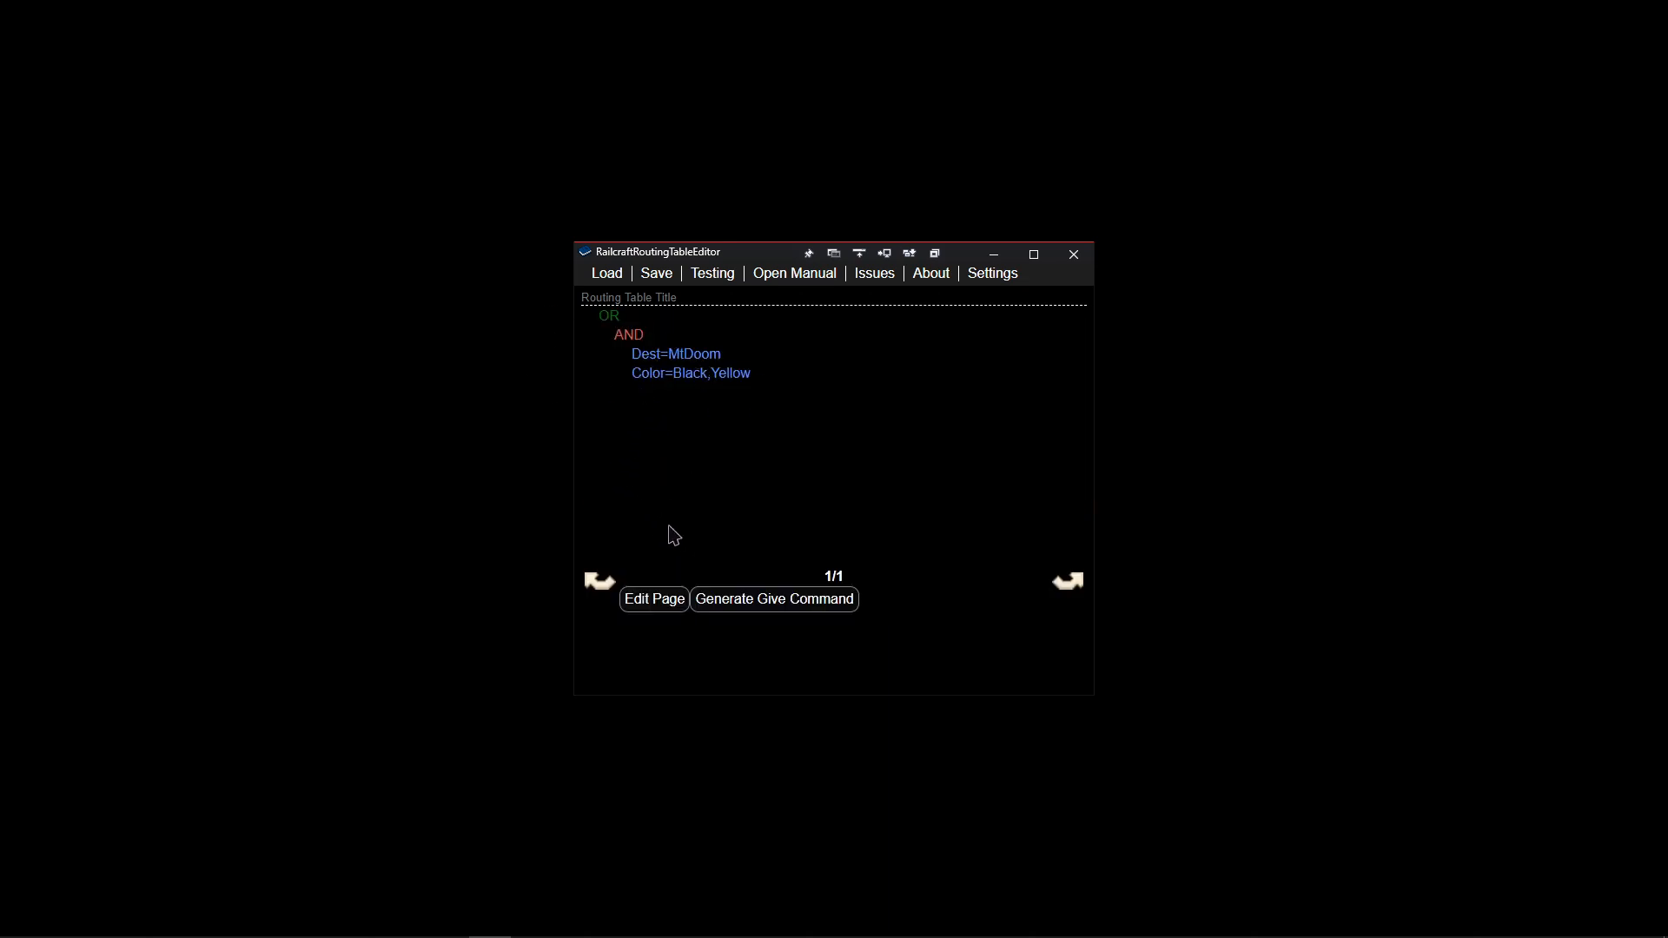
Misspell Yellow as Yeldlow in the Color condition and validate the page to inspect the flagged line.
click(660, 606)
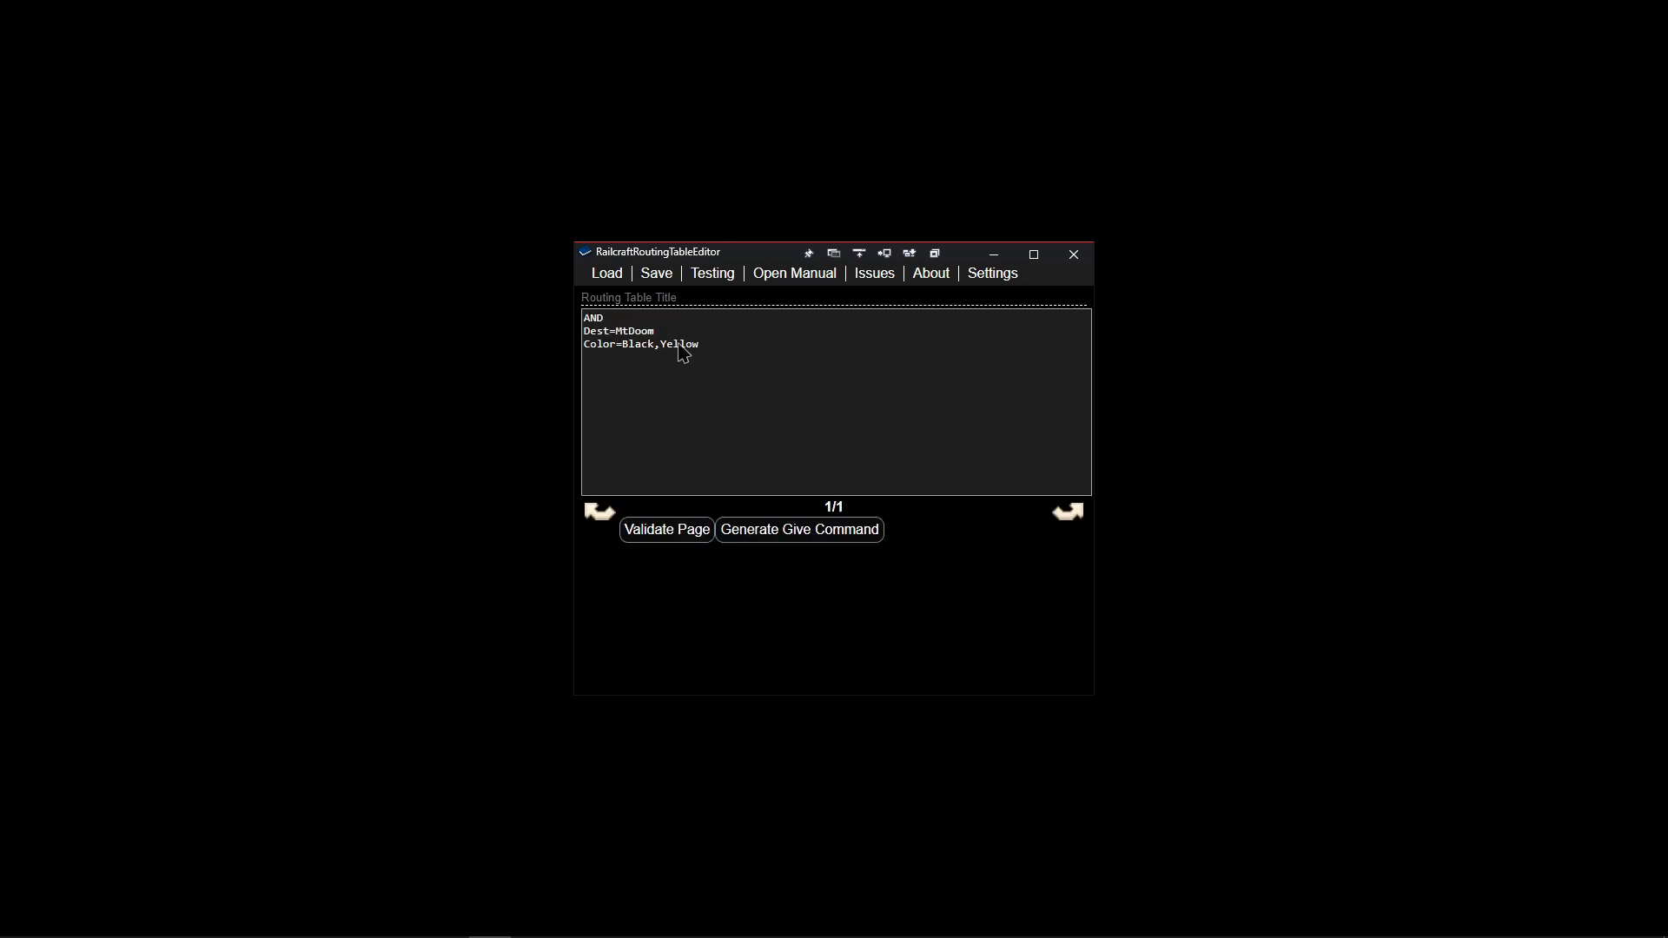
click(682, 347)
text(d)
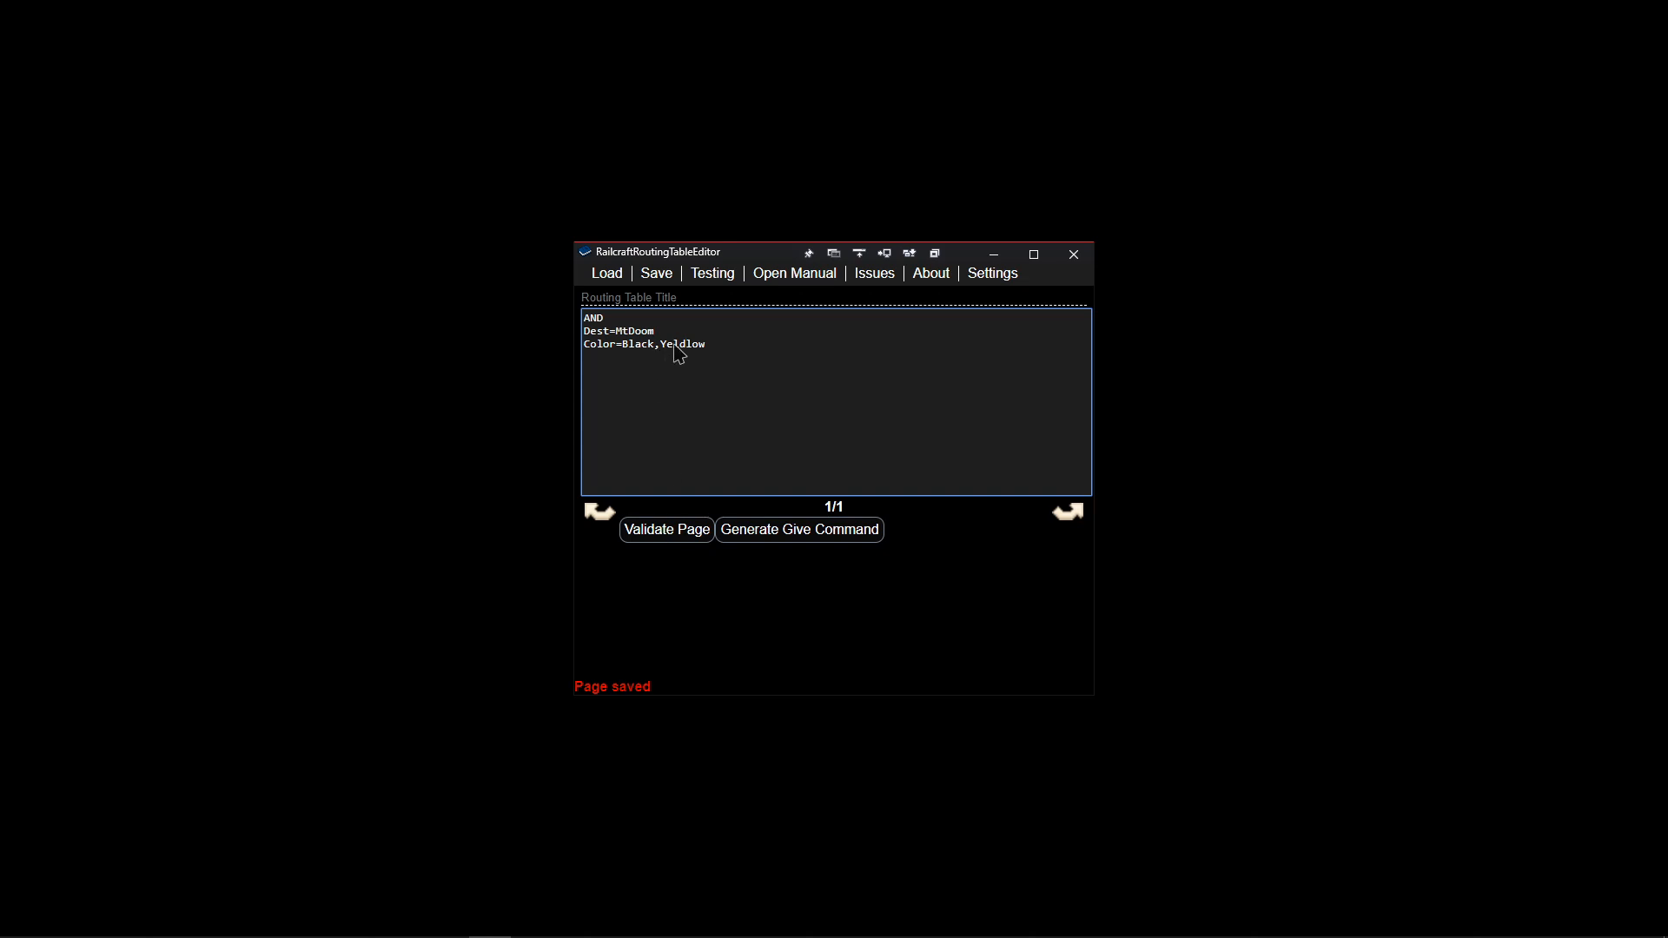
click(677, 540)
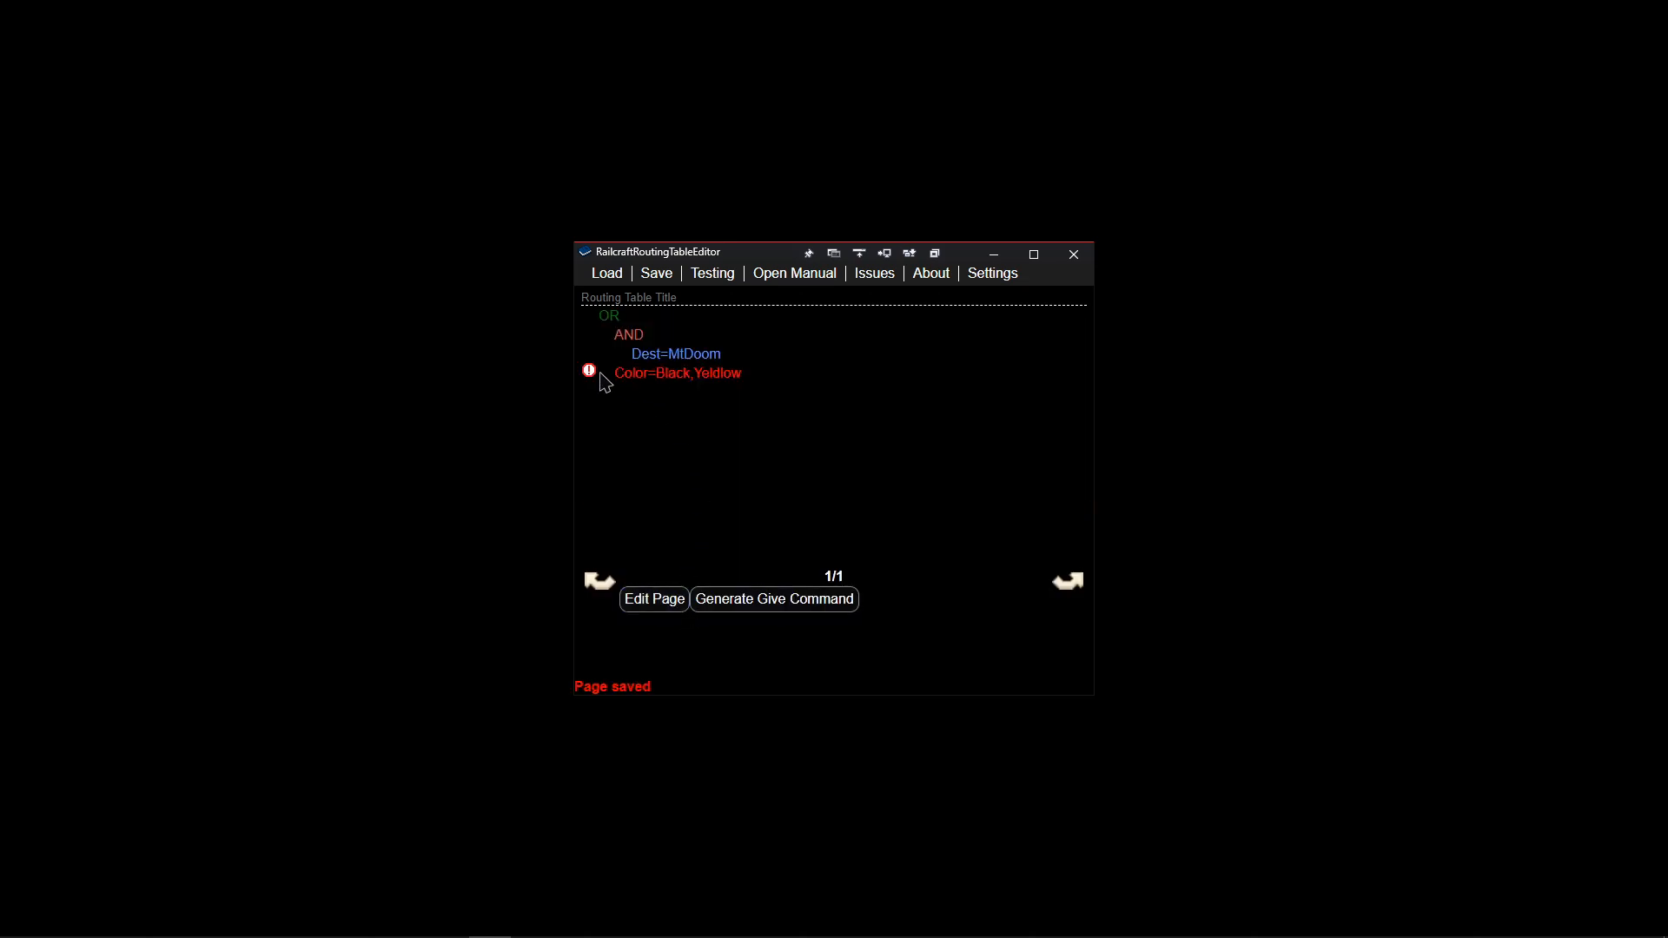
mouse_move(650, 382)
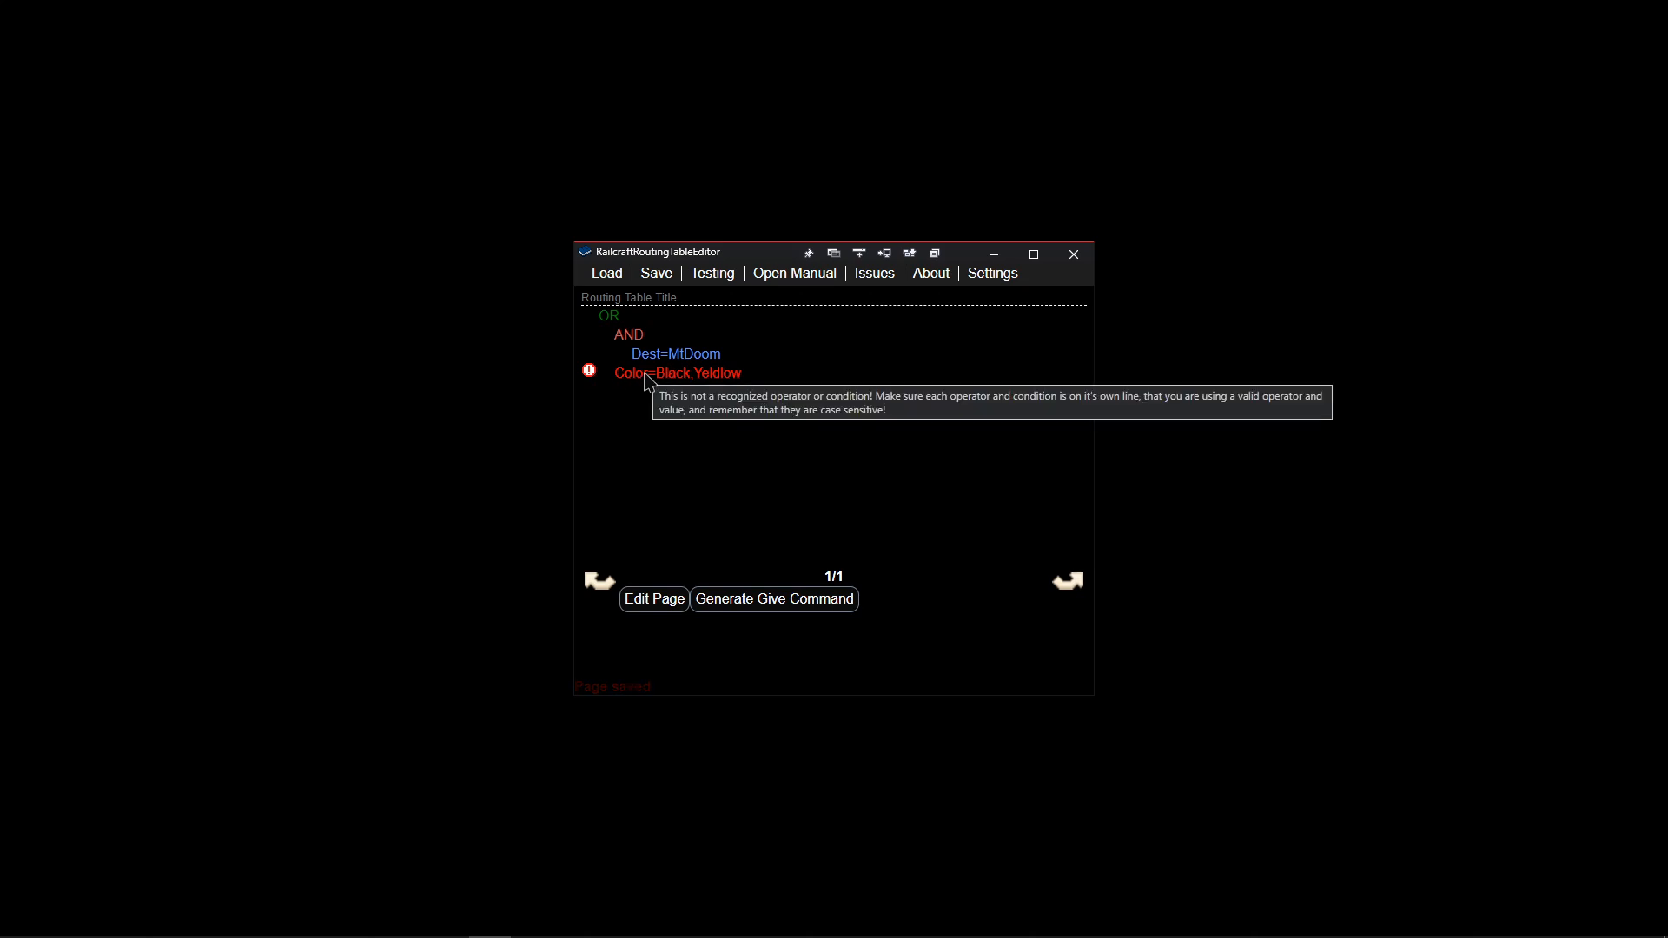
double_click(725, 375)
click(714, 422)
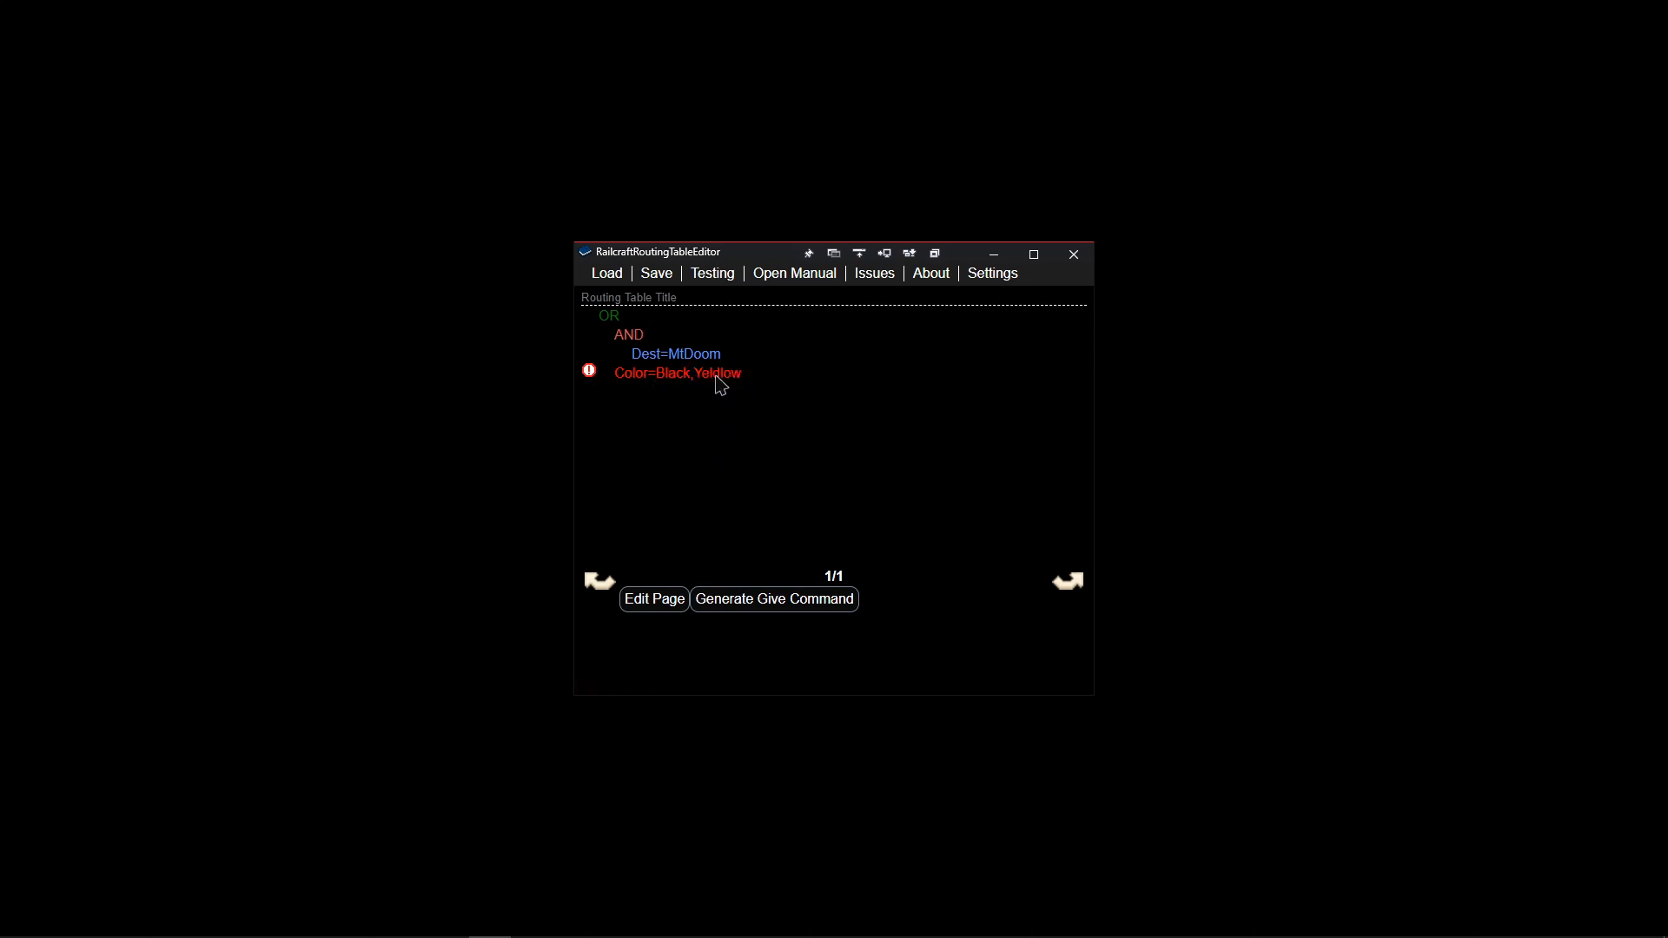
double_click(717, 378)
click(701, 418)
mouse_move(639, 382)
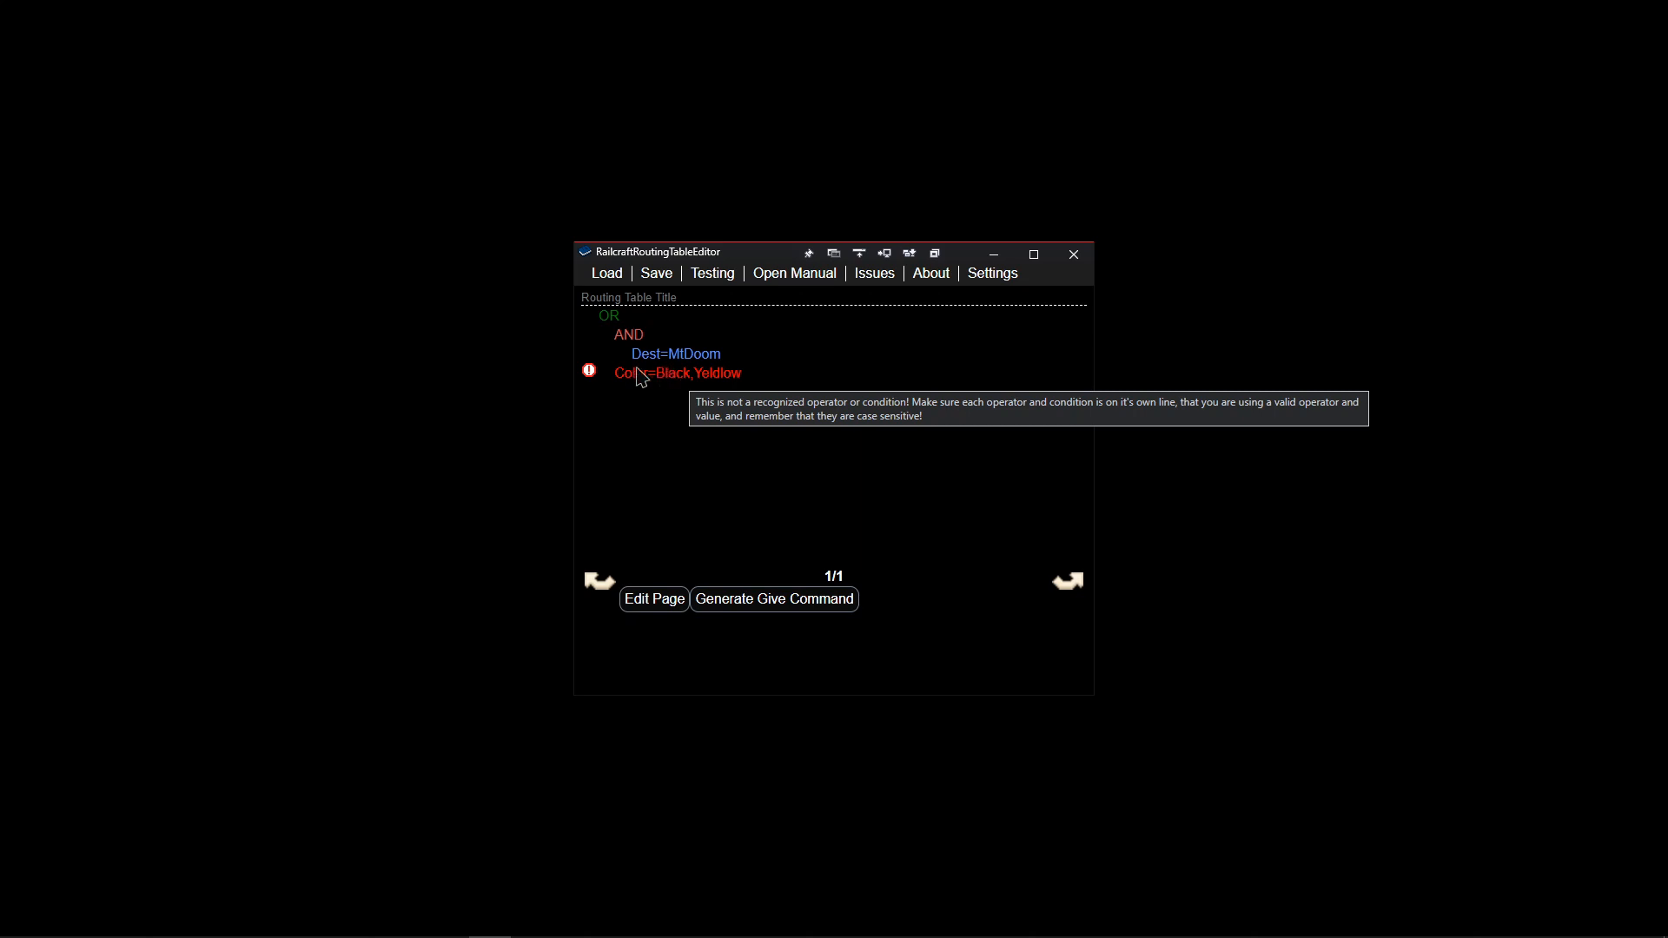
Correct the Color condition to Black,Yellow and validate the page again.
click(654, 601)
click(687, 345)
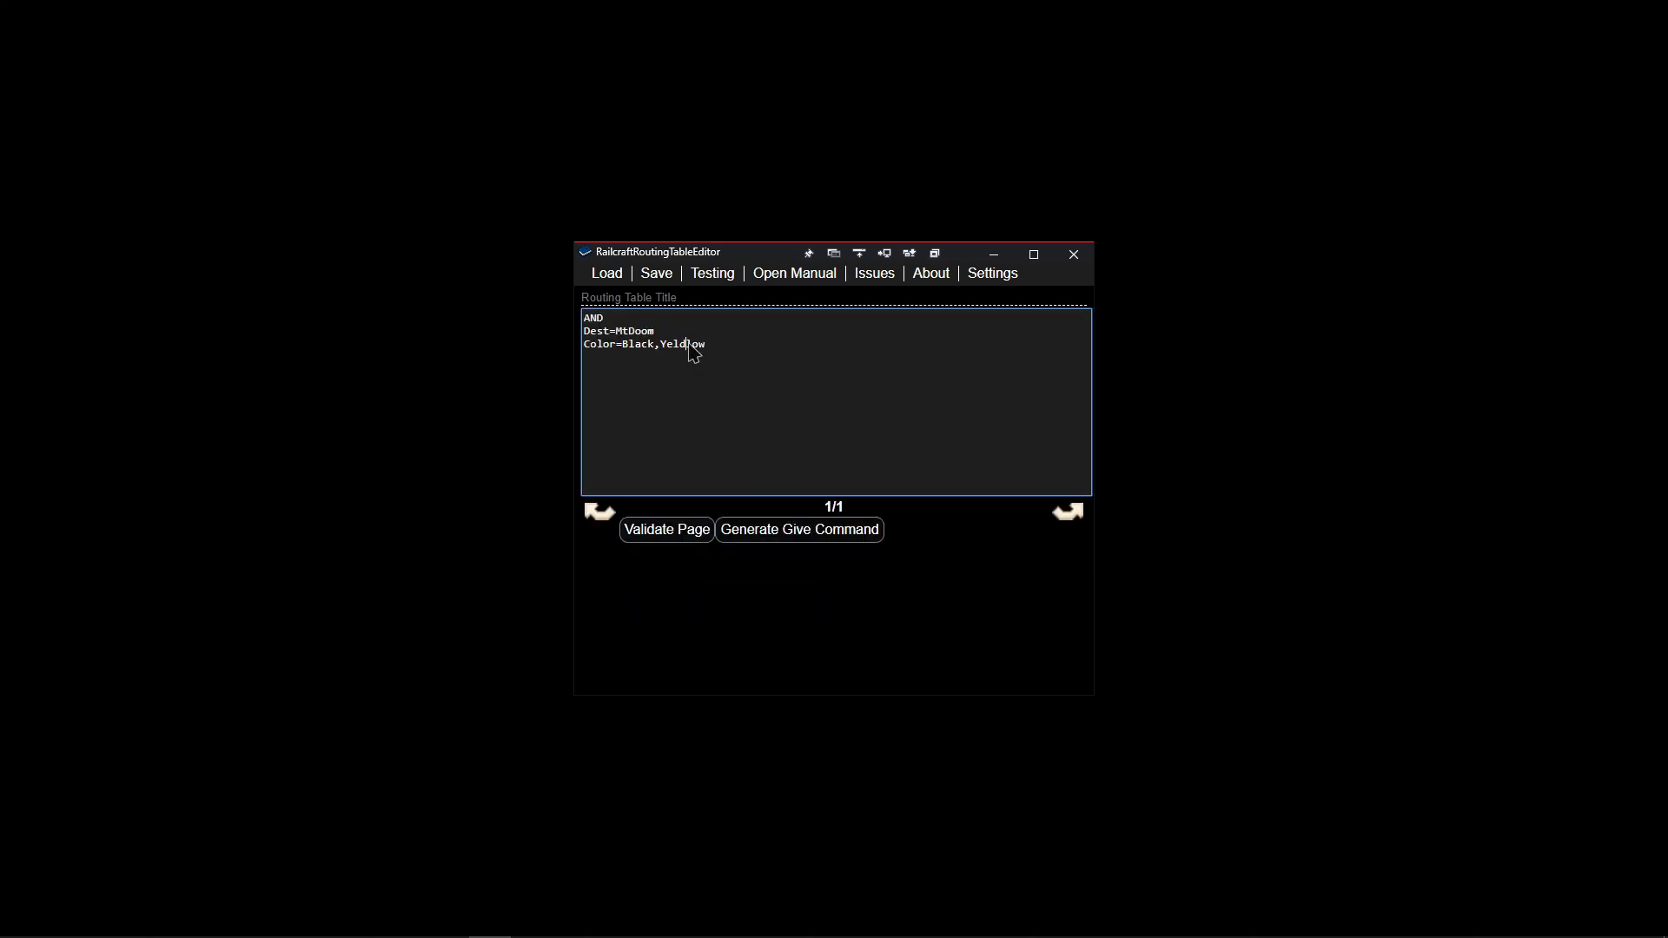
key(BackSpace)
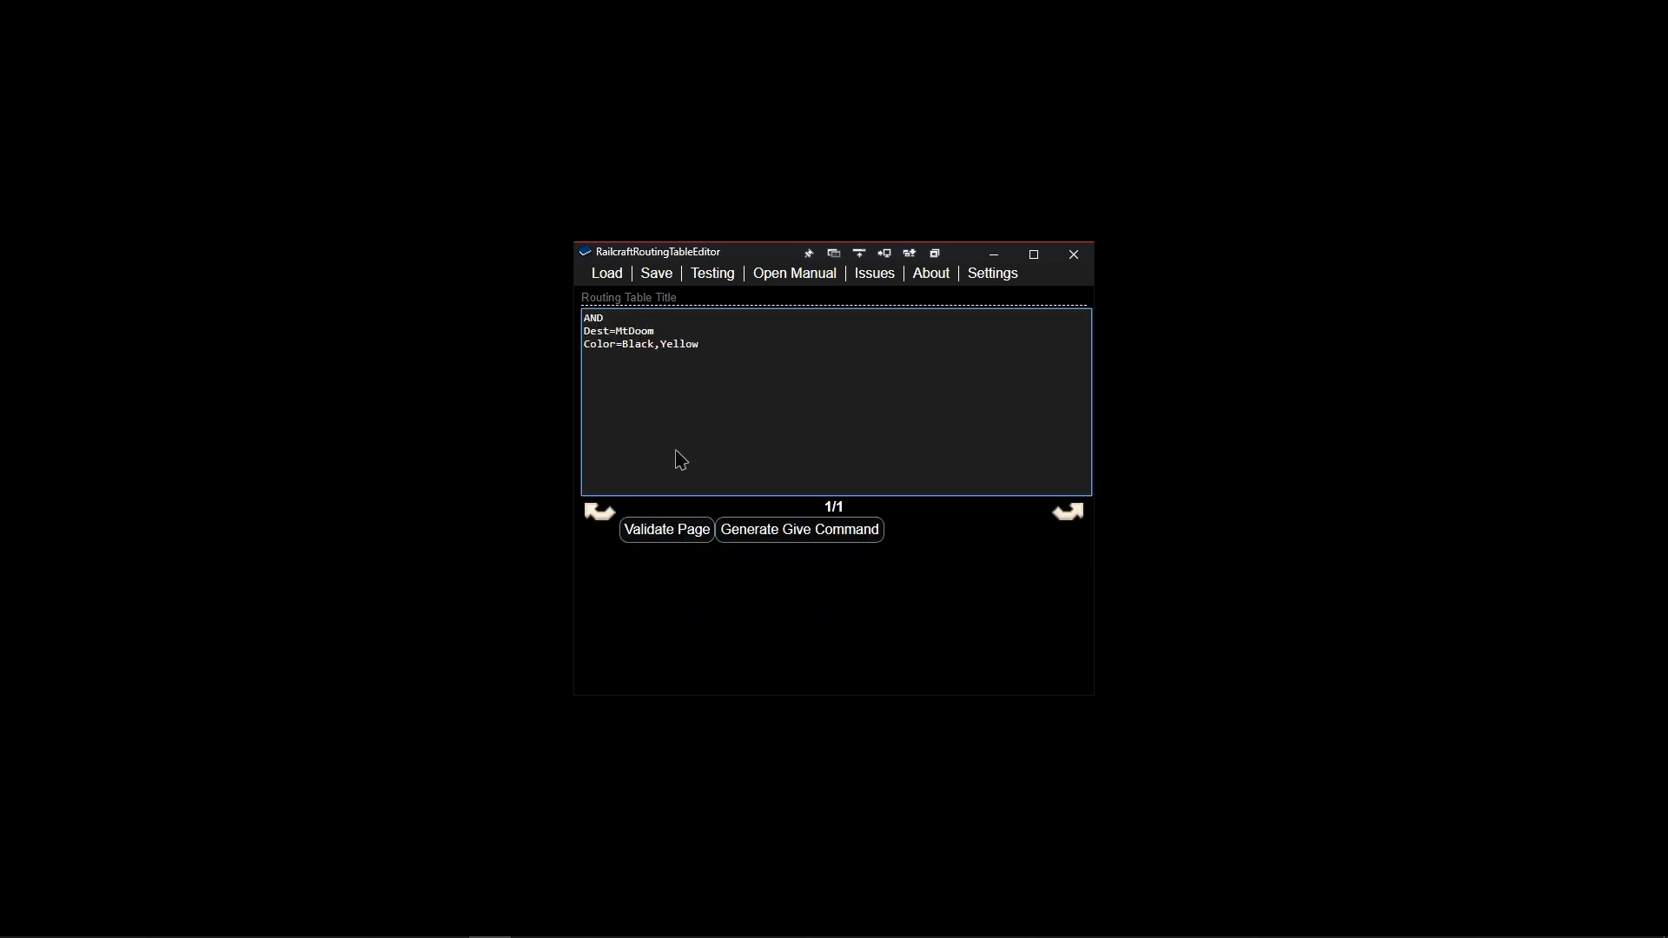
click(660, 538)
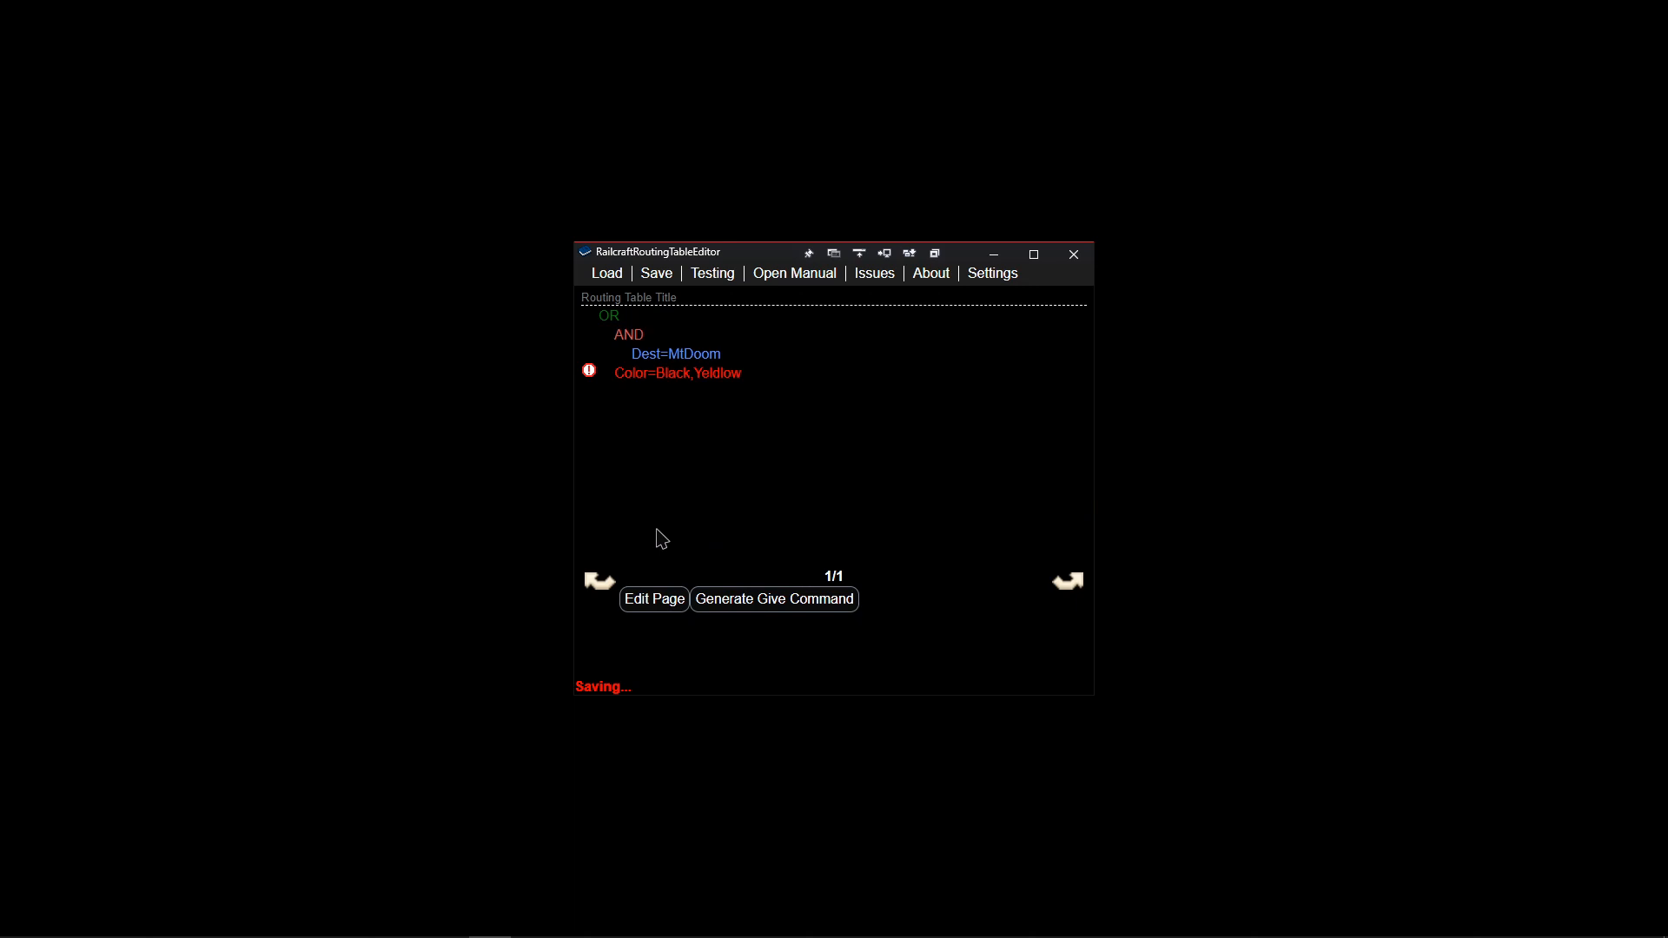
click(662, 594)
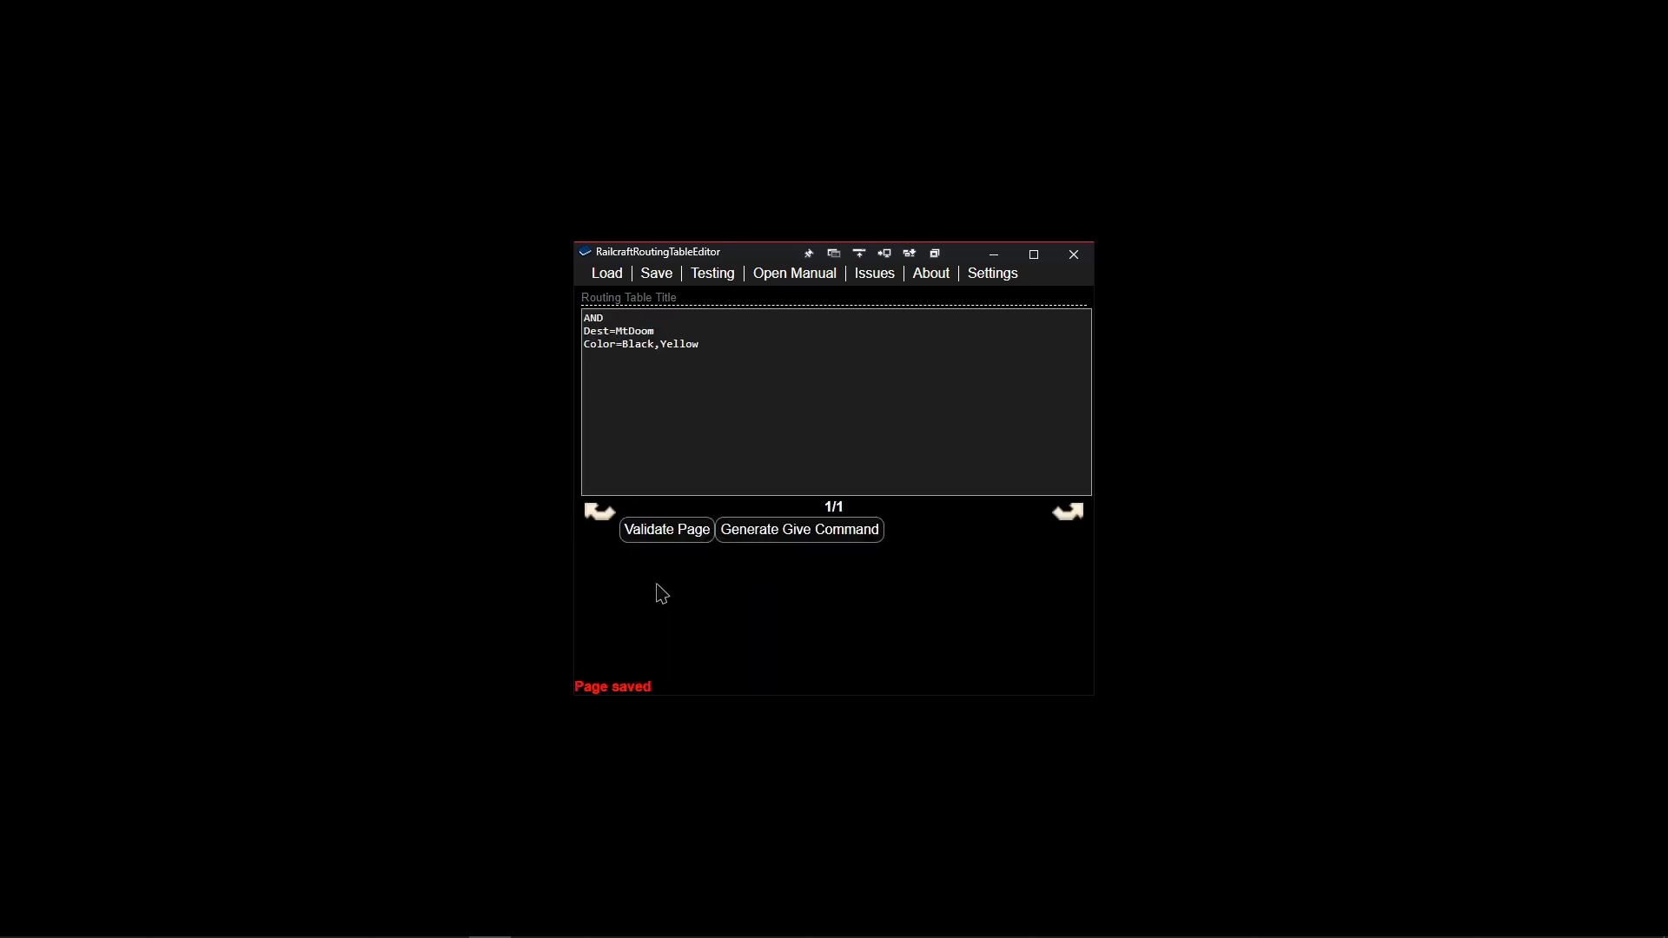
click(671, 536)
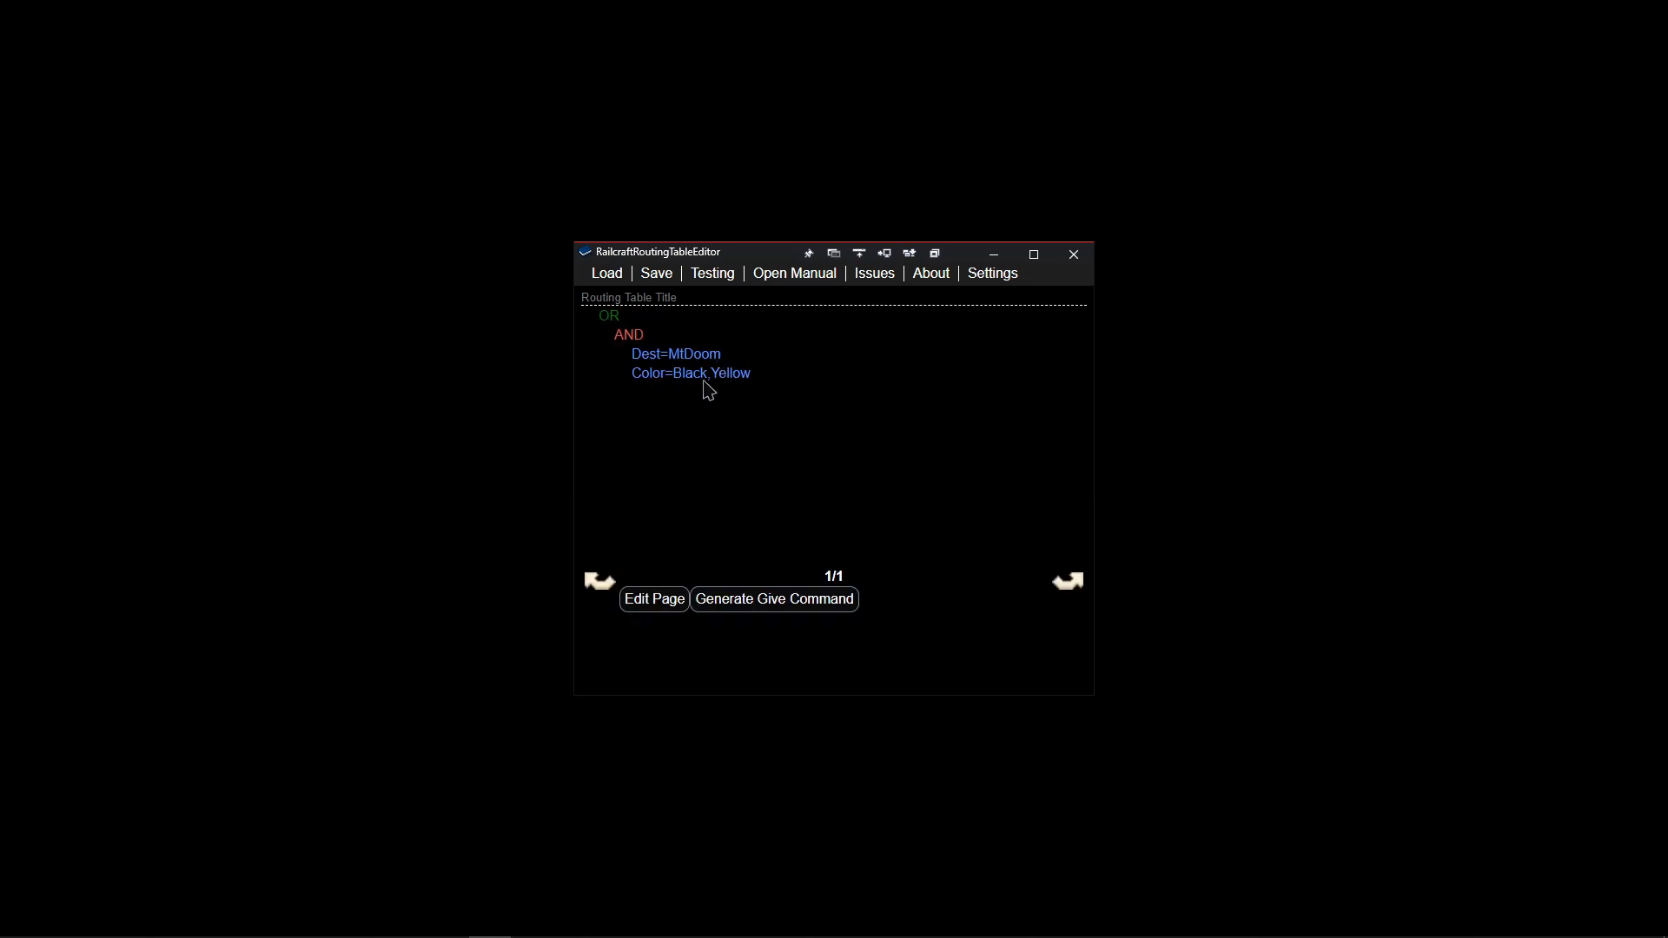
Generate the give command for the routing table and set its Minecraft version to 1.7.
click(653, 605)
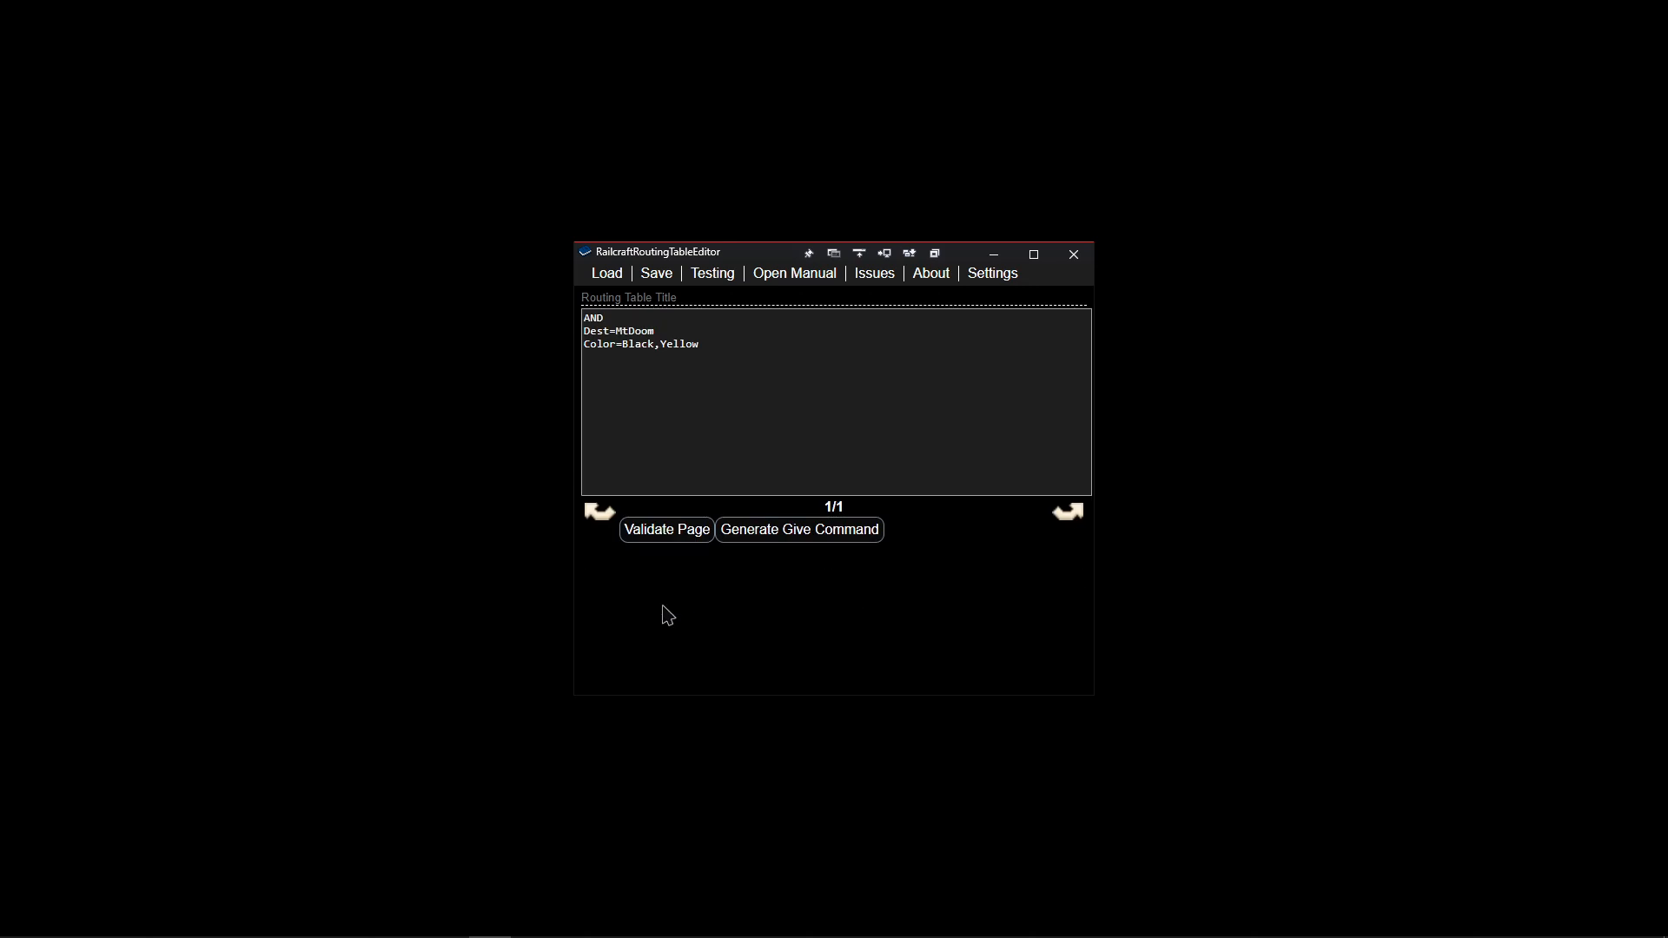
click(792, 537)
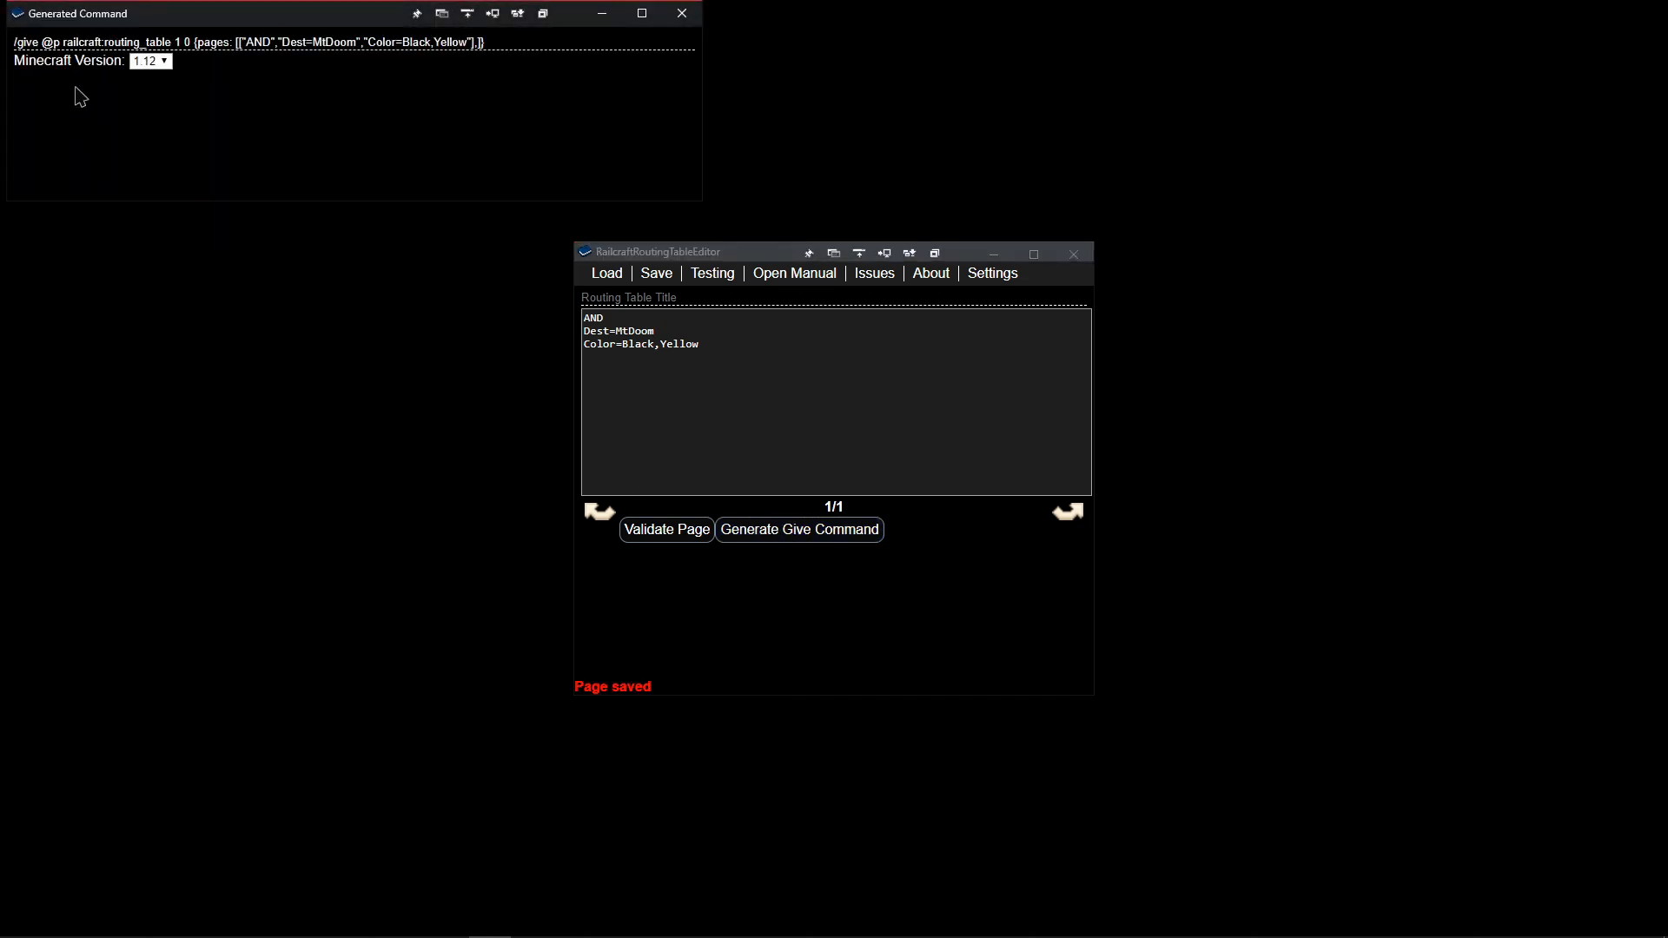
click(159, 63)
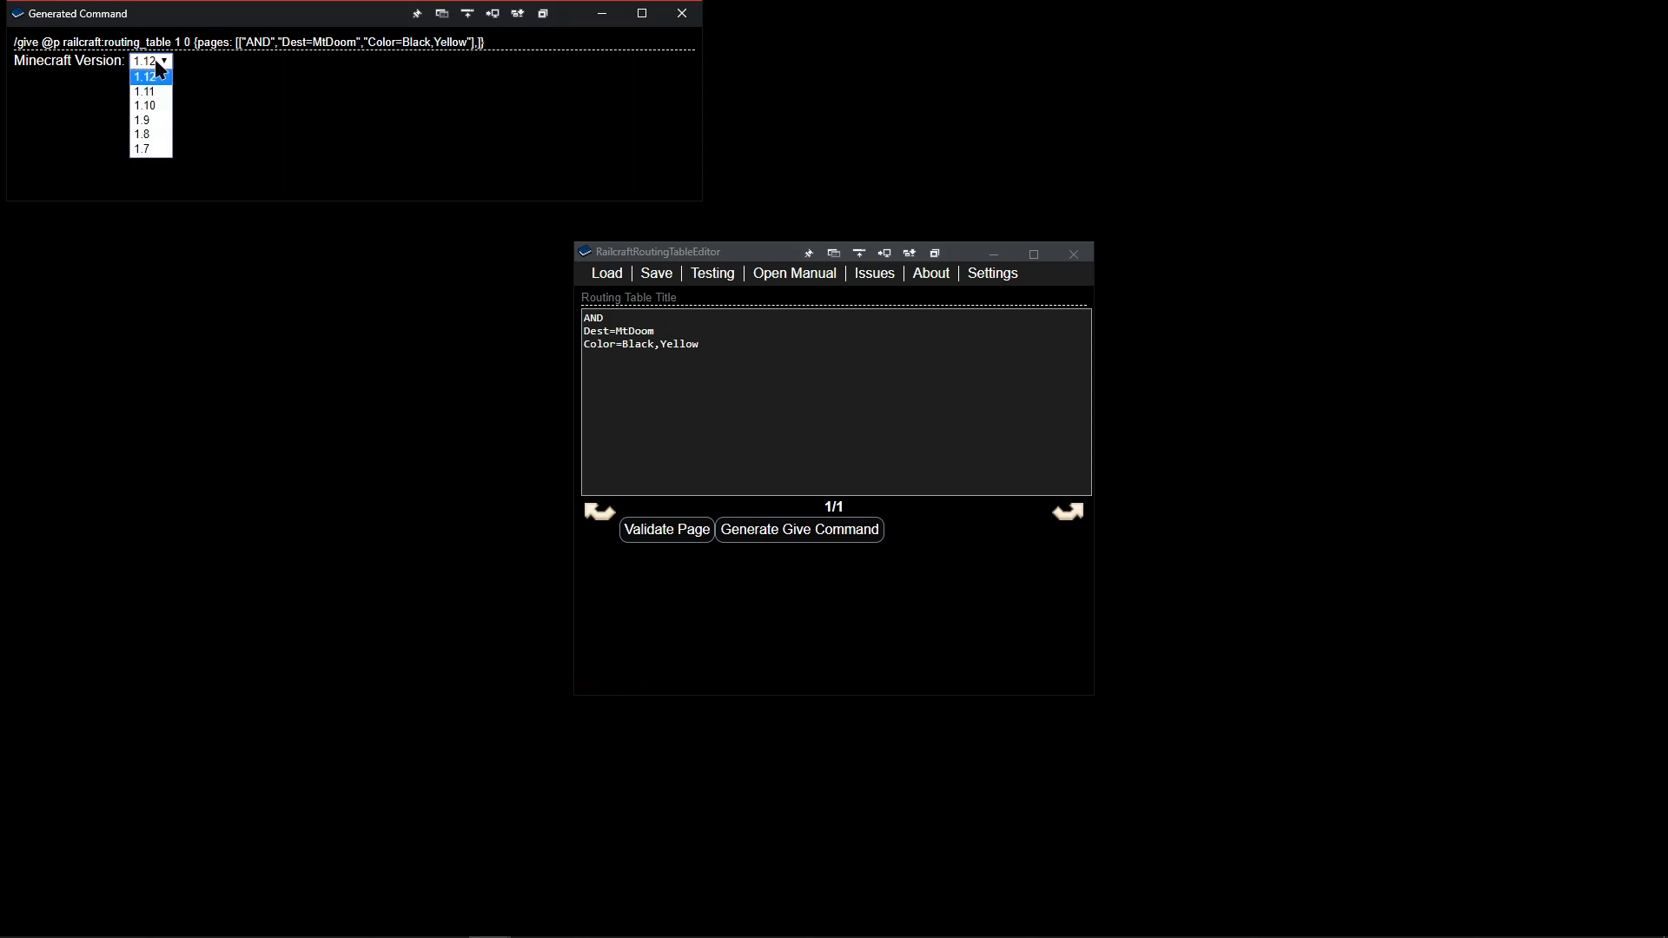
click(146, 151)
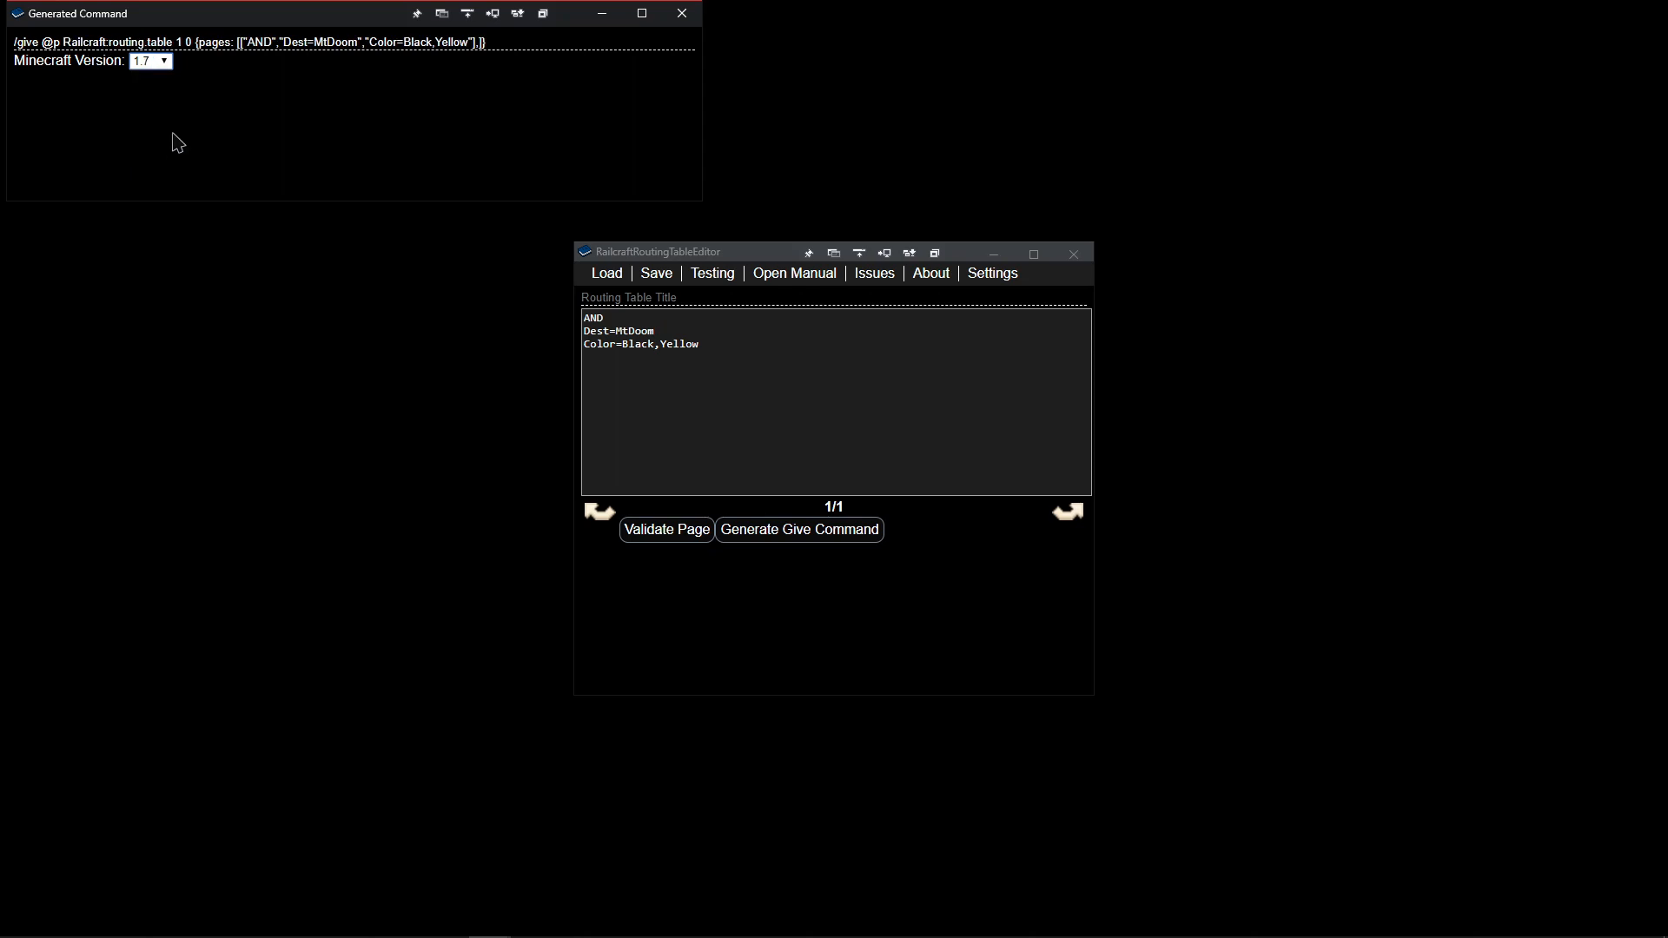
Switch the generated command's Minecraft version to 1.10, and finally to 1.9.
click(148, 43)
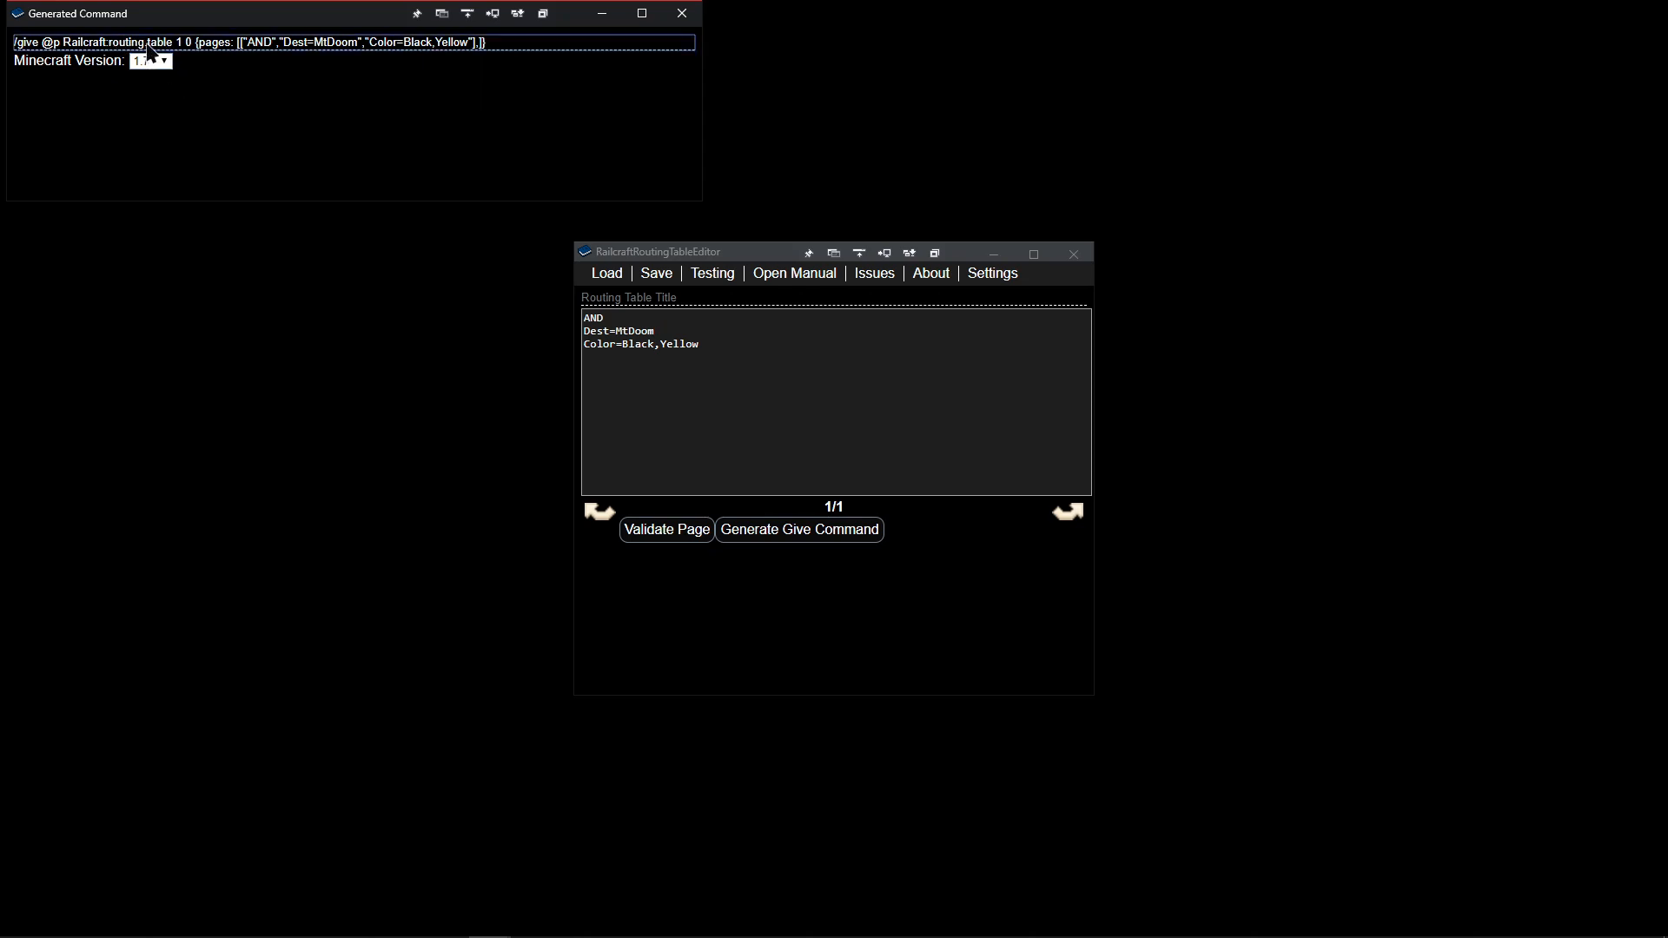
click(151, 62)
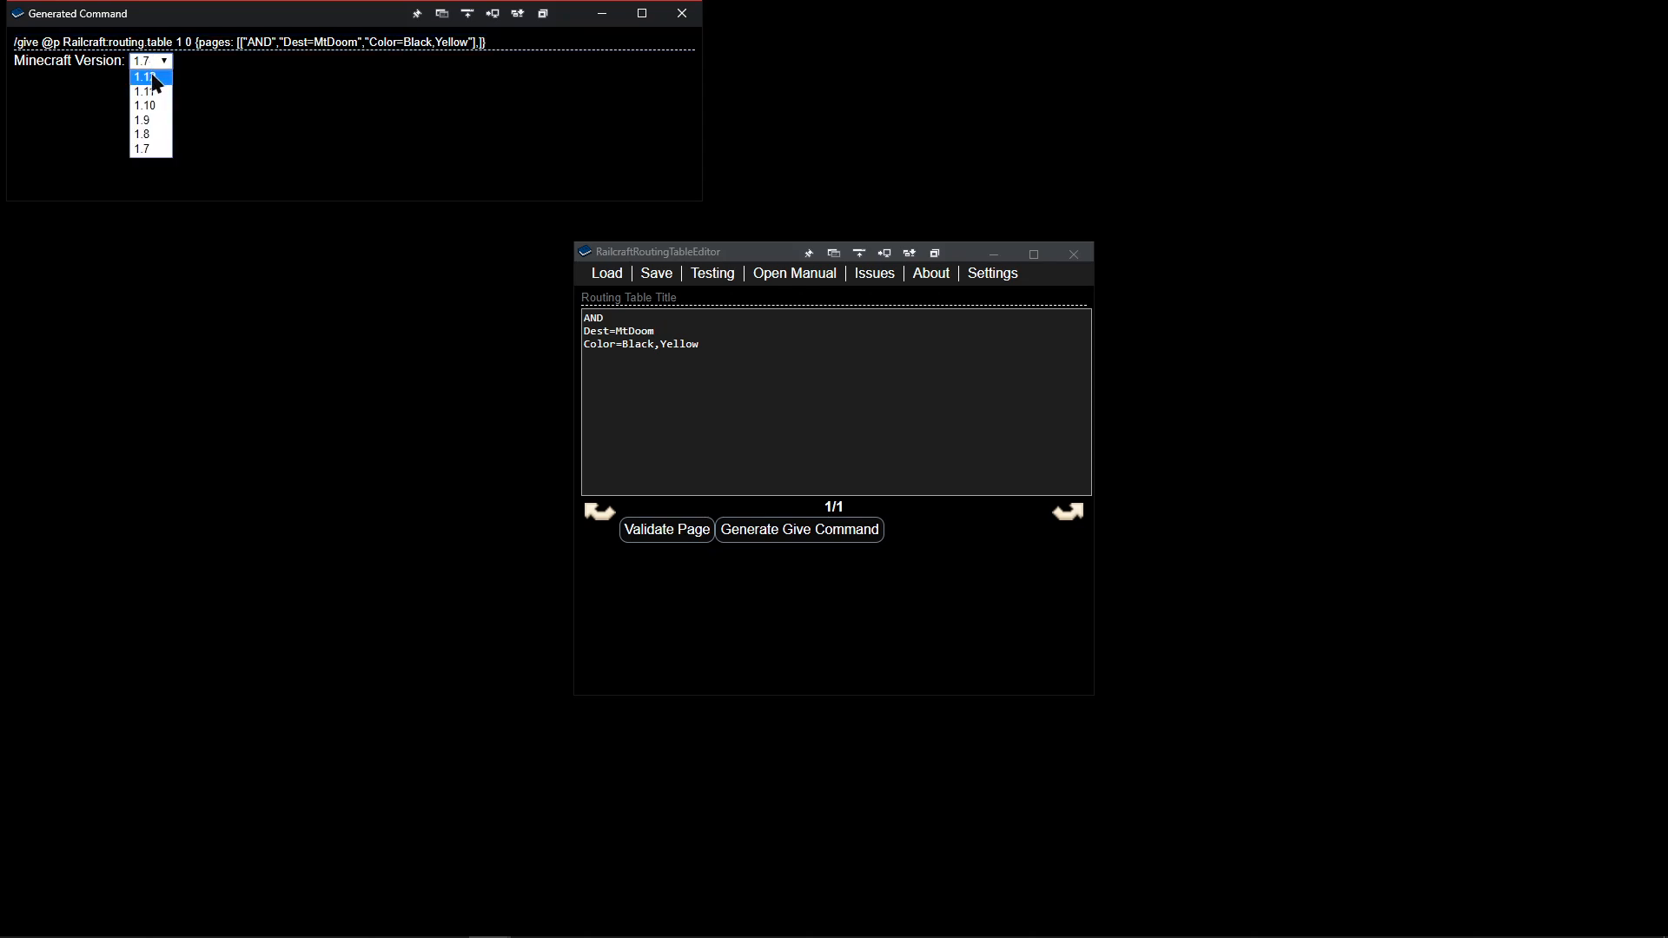
click(161, 108)
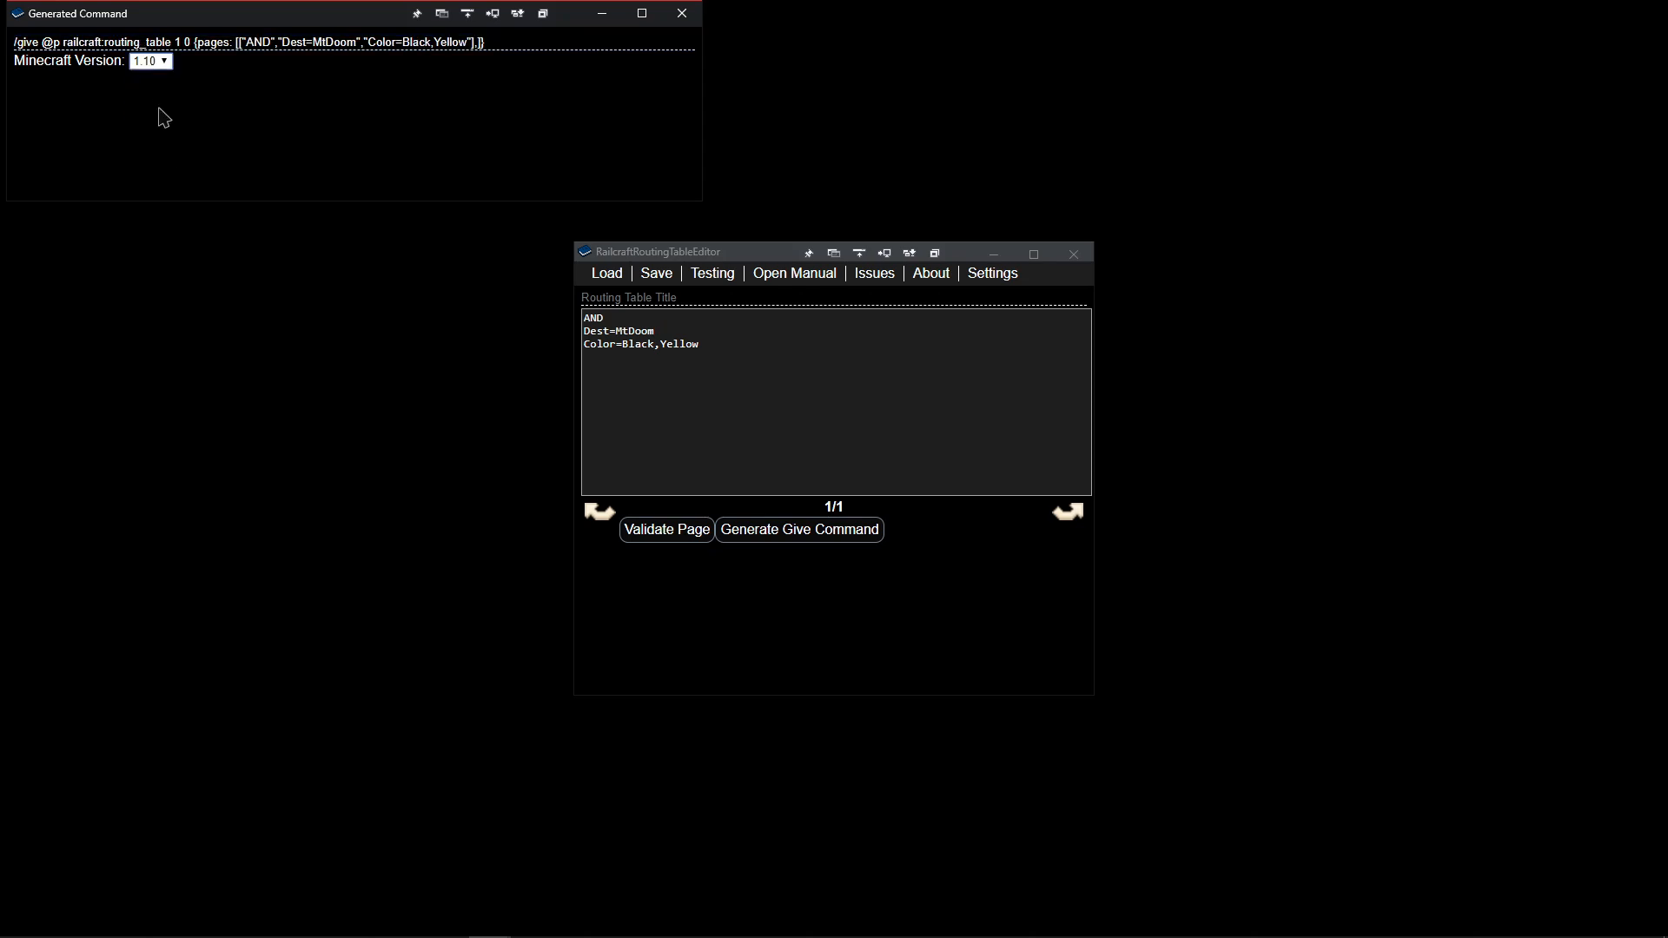
click(156, 63)
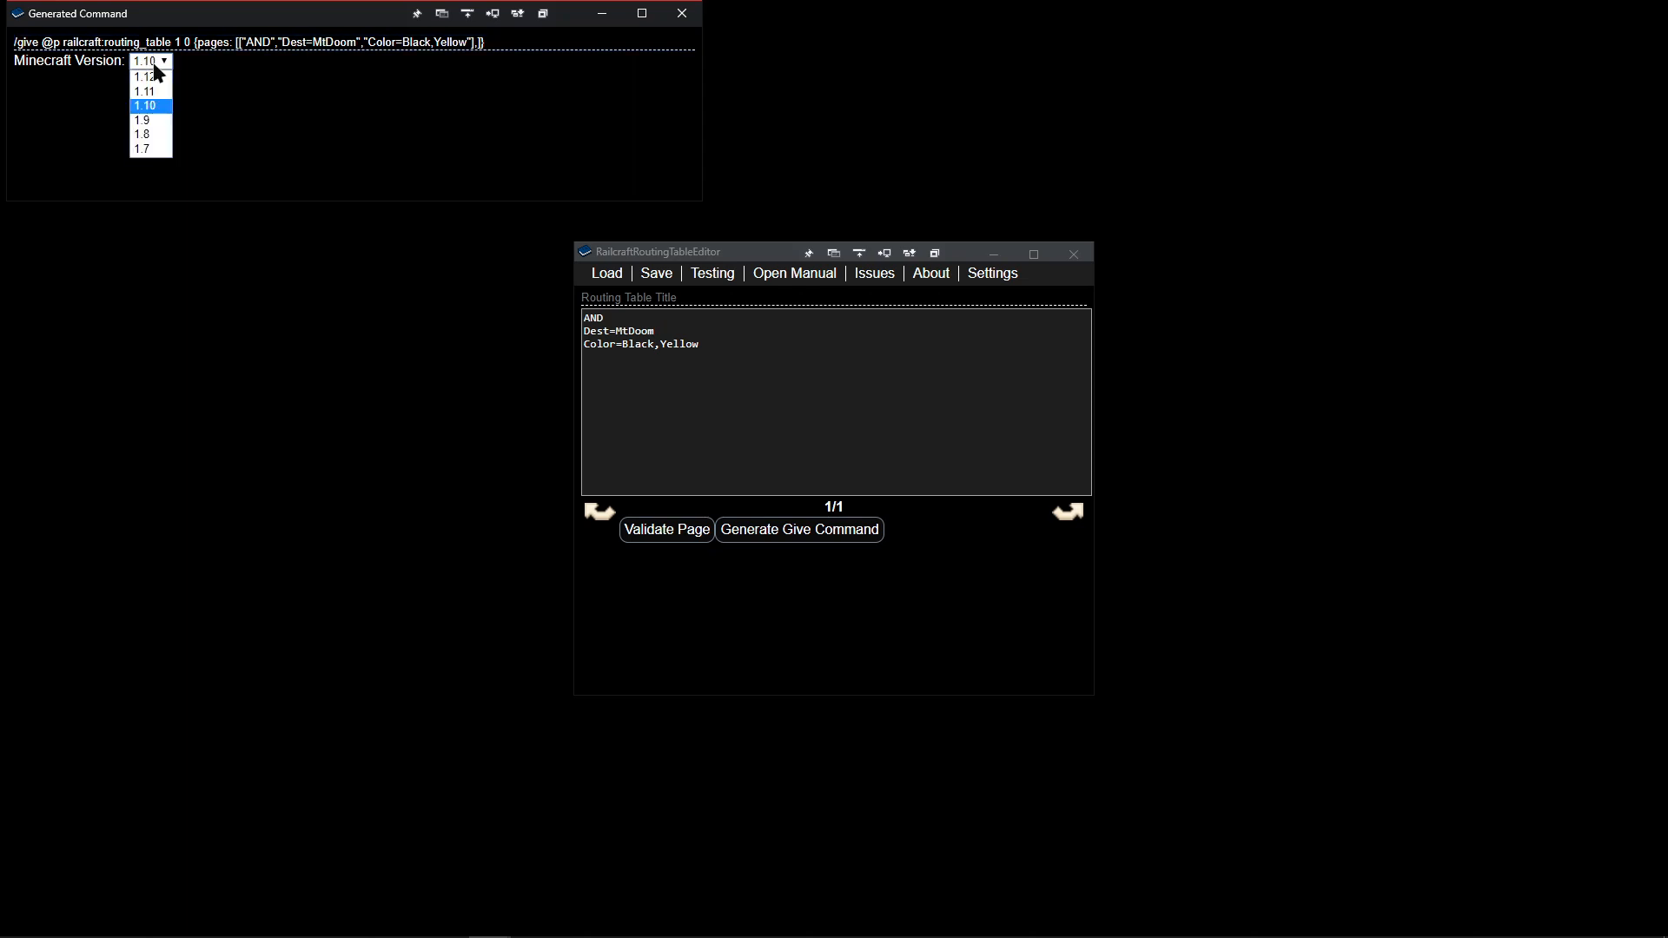
click(151, 121)
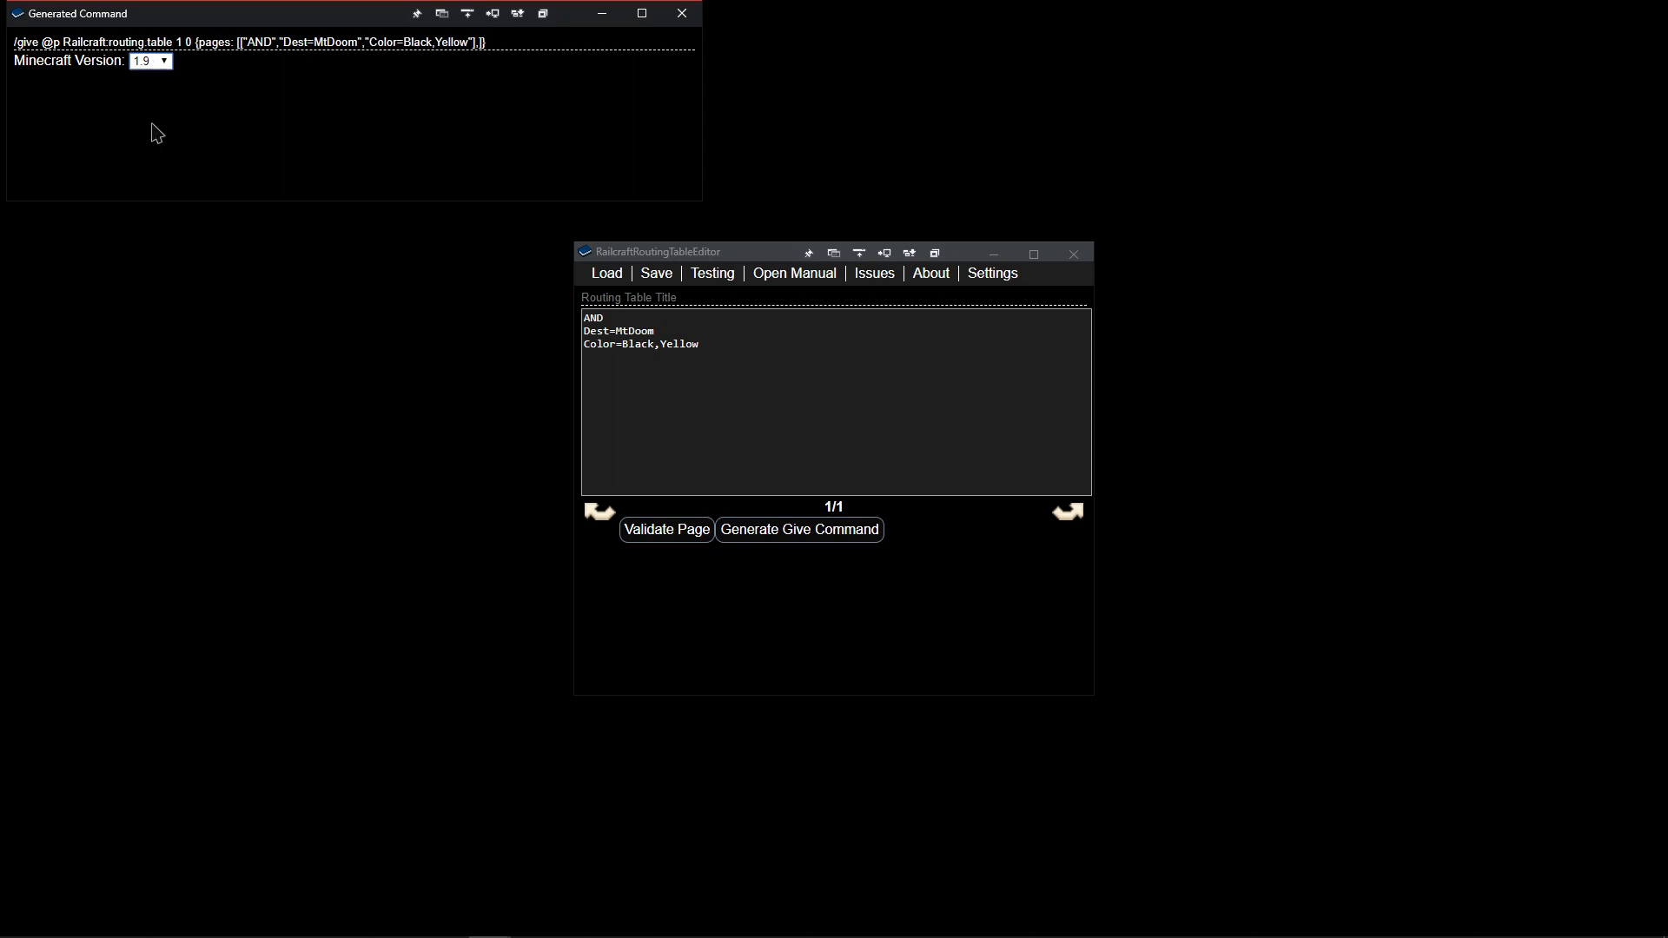
click(149, 63)
click(254, 111)
Highlight the rule lines on the routing table page and close the generated command window.
double_click(596, 323)
double_click(605, 330)
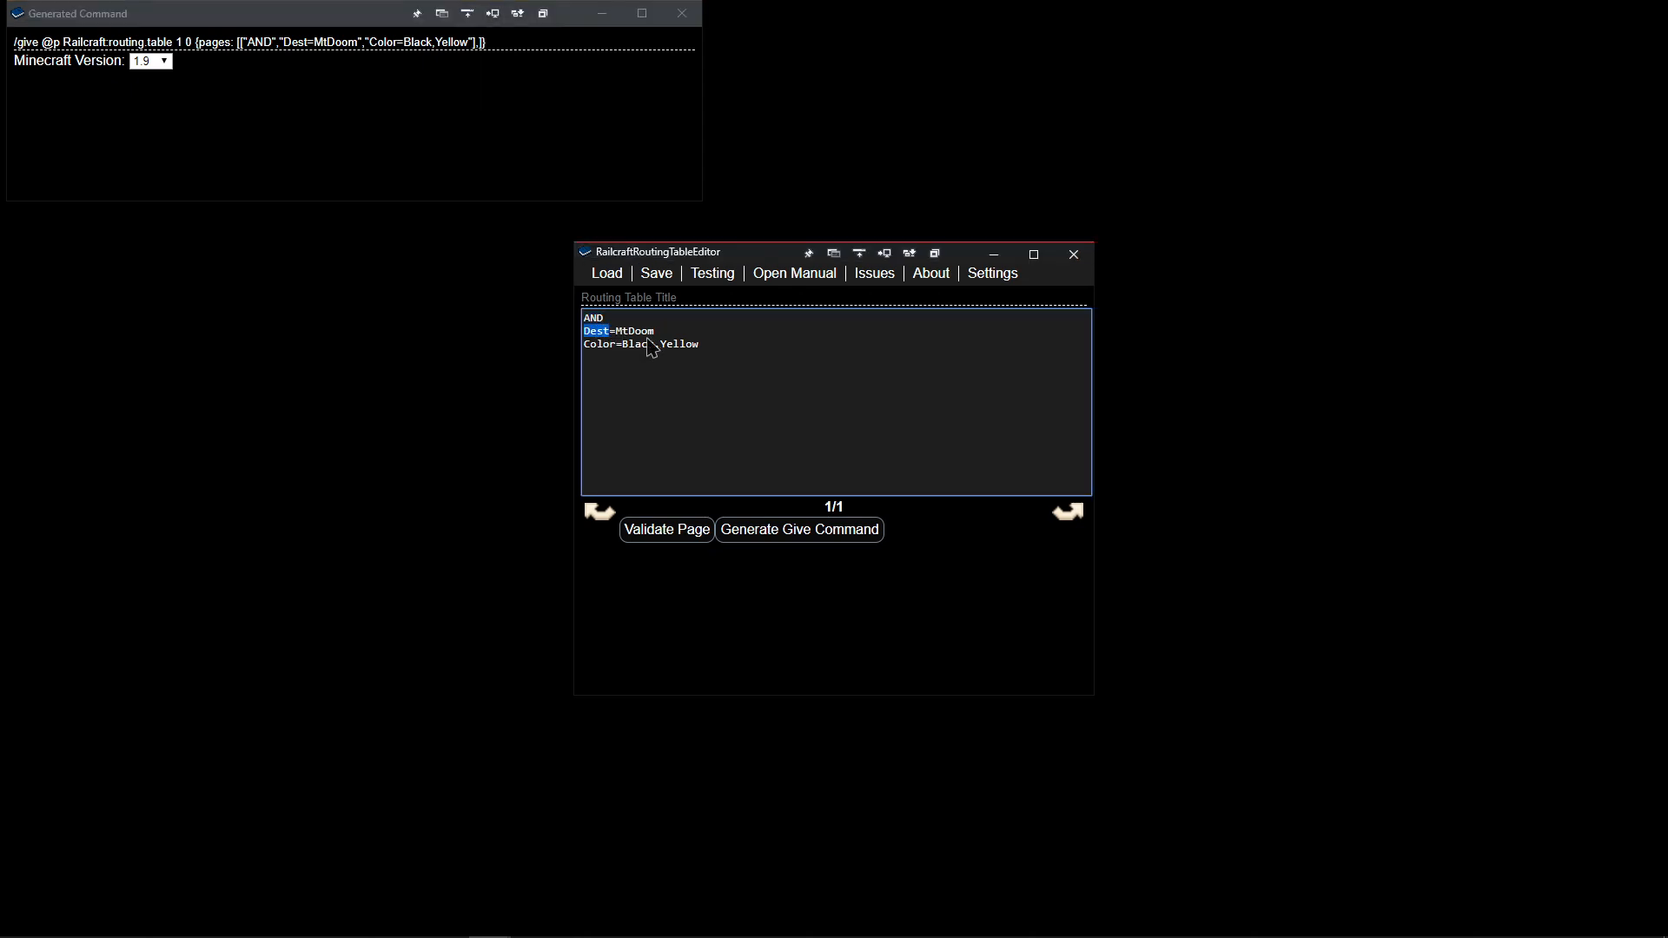
click(667, 348)
key(ctrl+a)
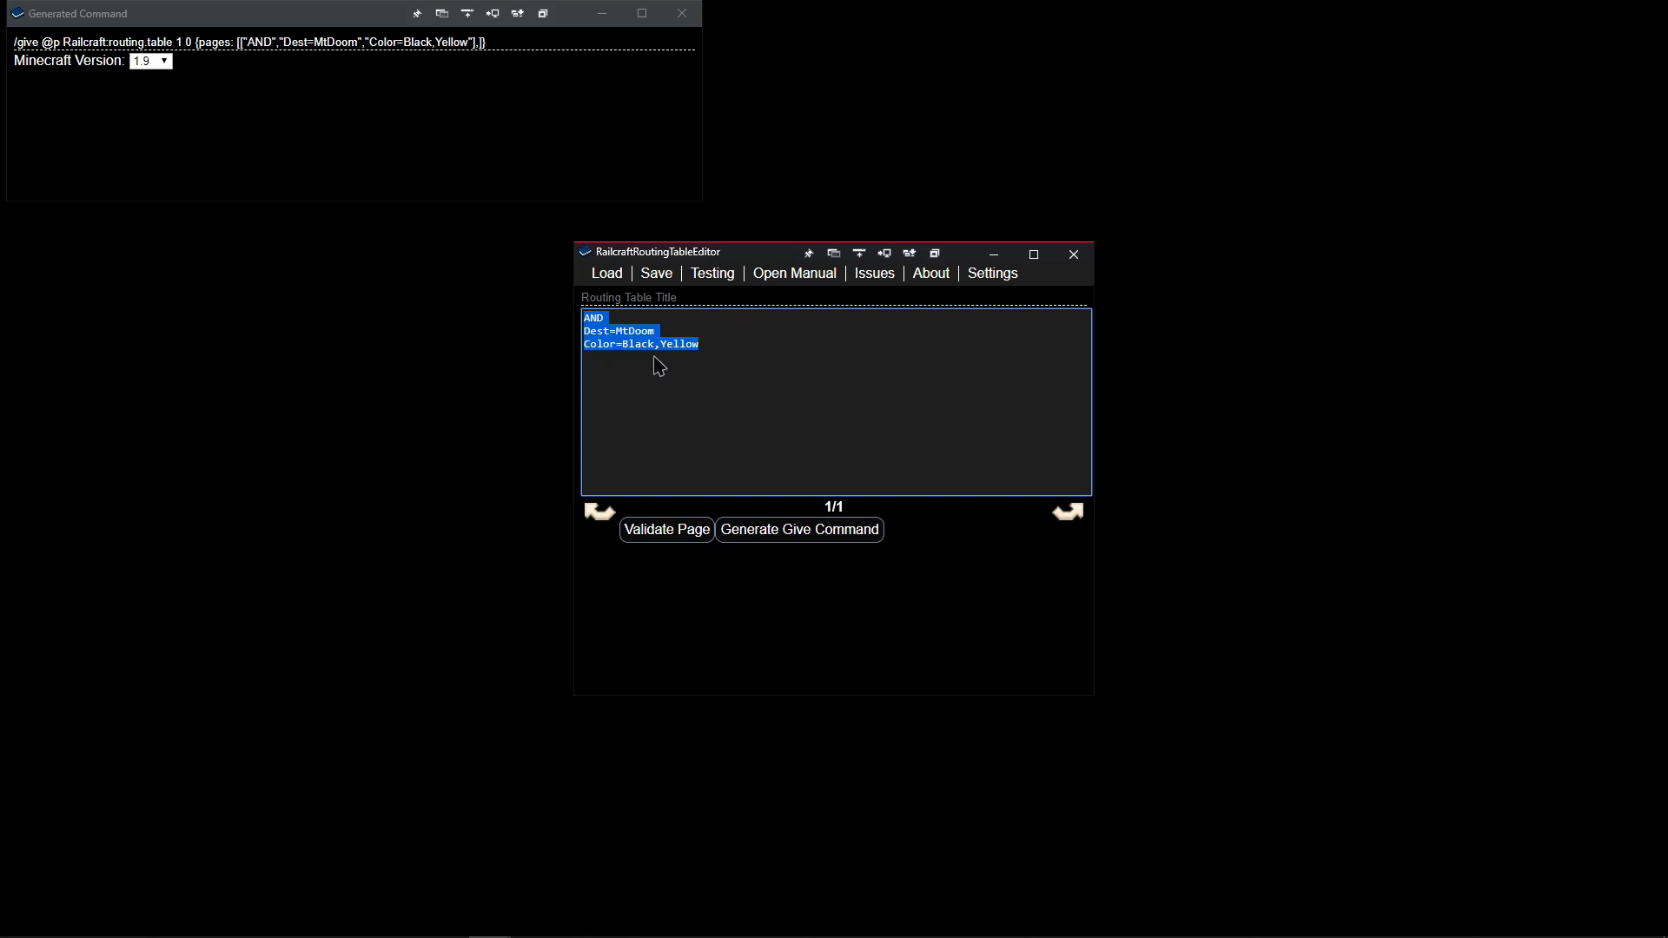
click(708, 385)
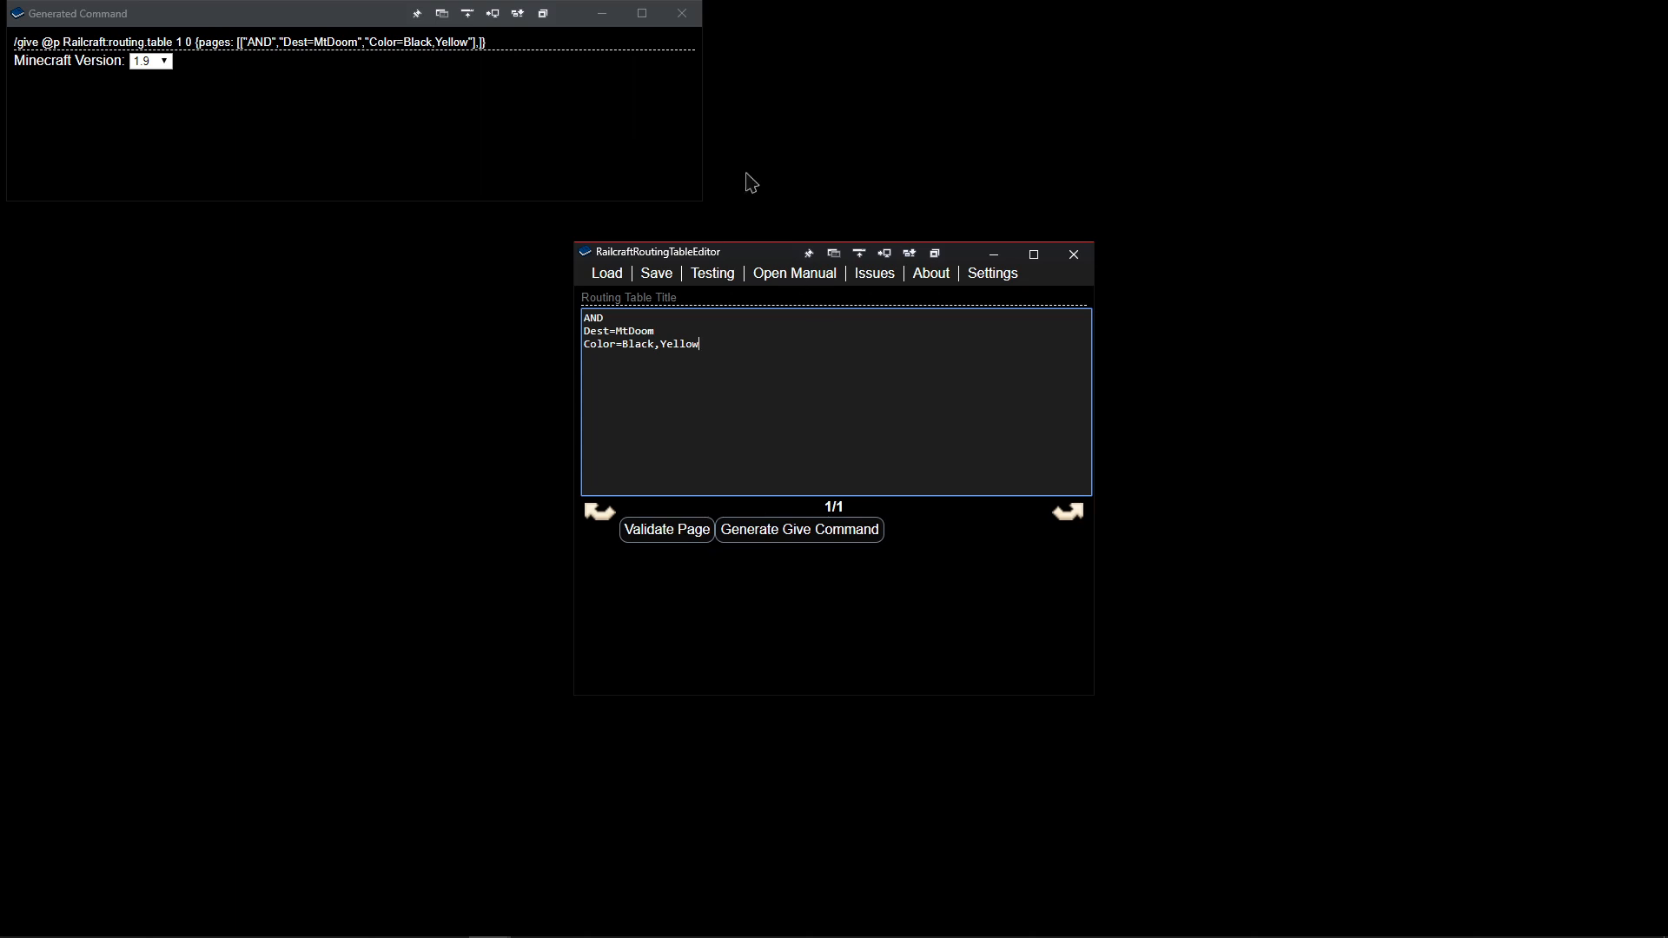
click(682, 13)
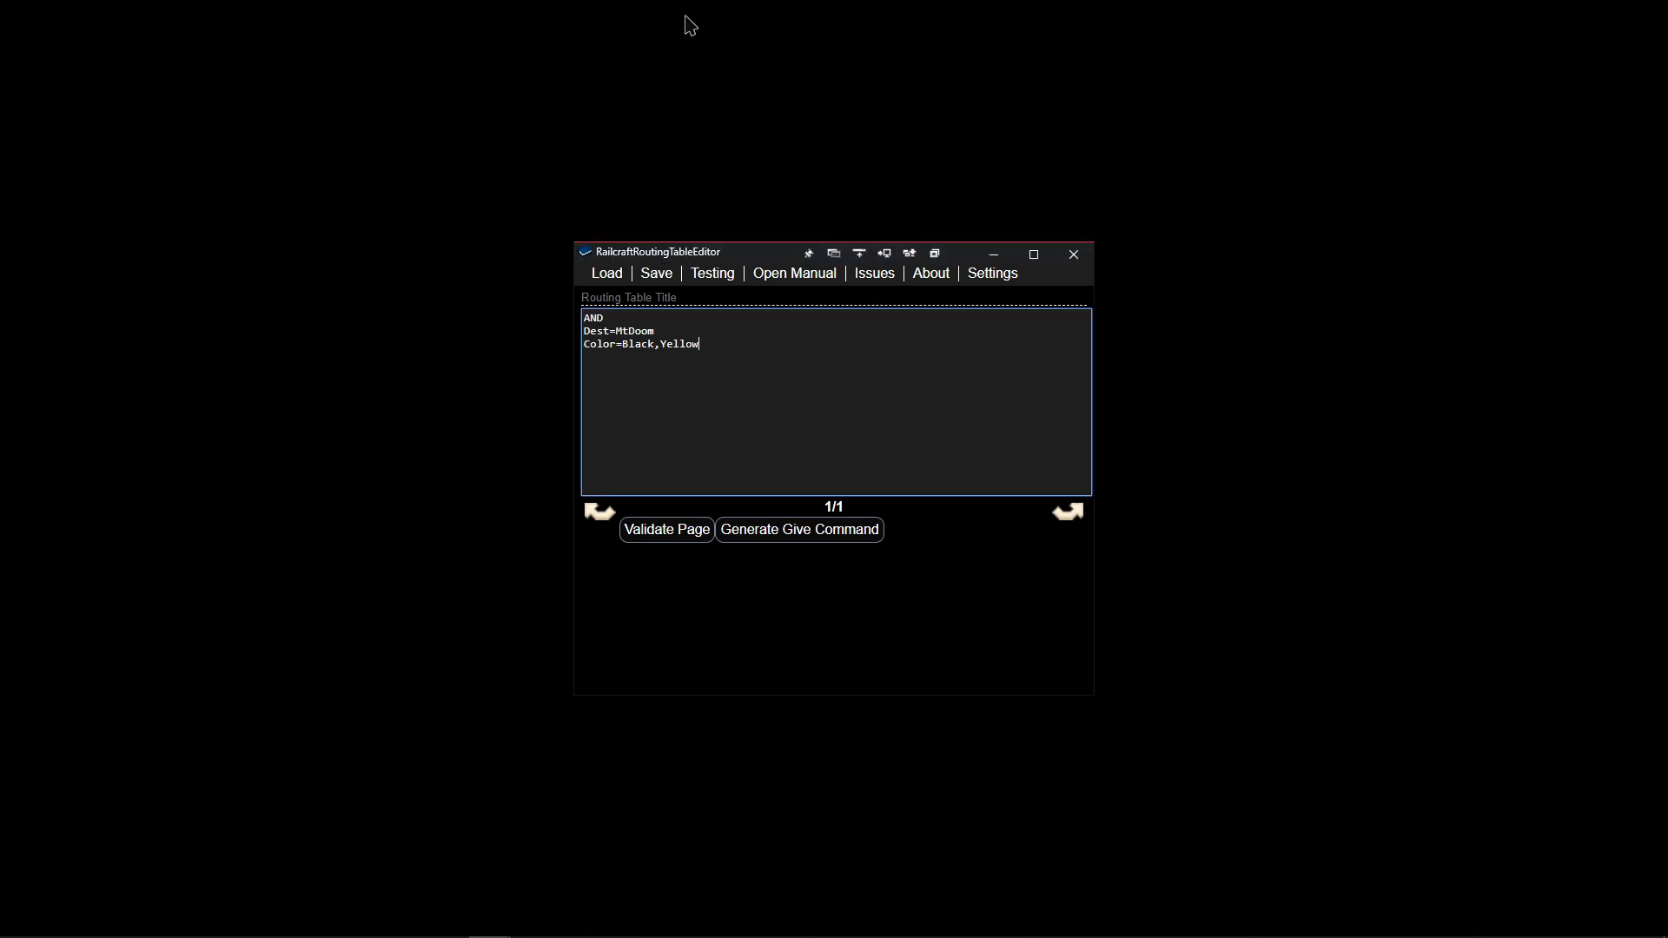
Open the routing table manual, page through to its end, and go back to the example script on page 8.
click(795, 283)
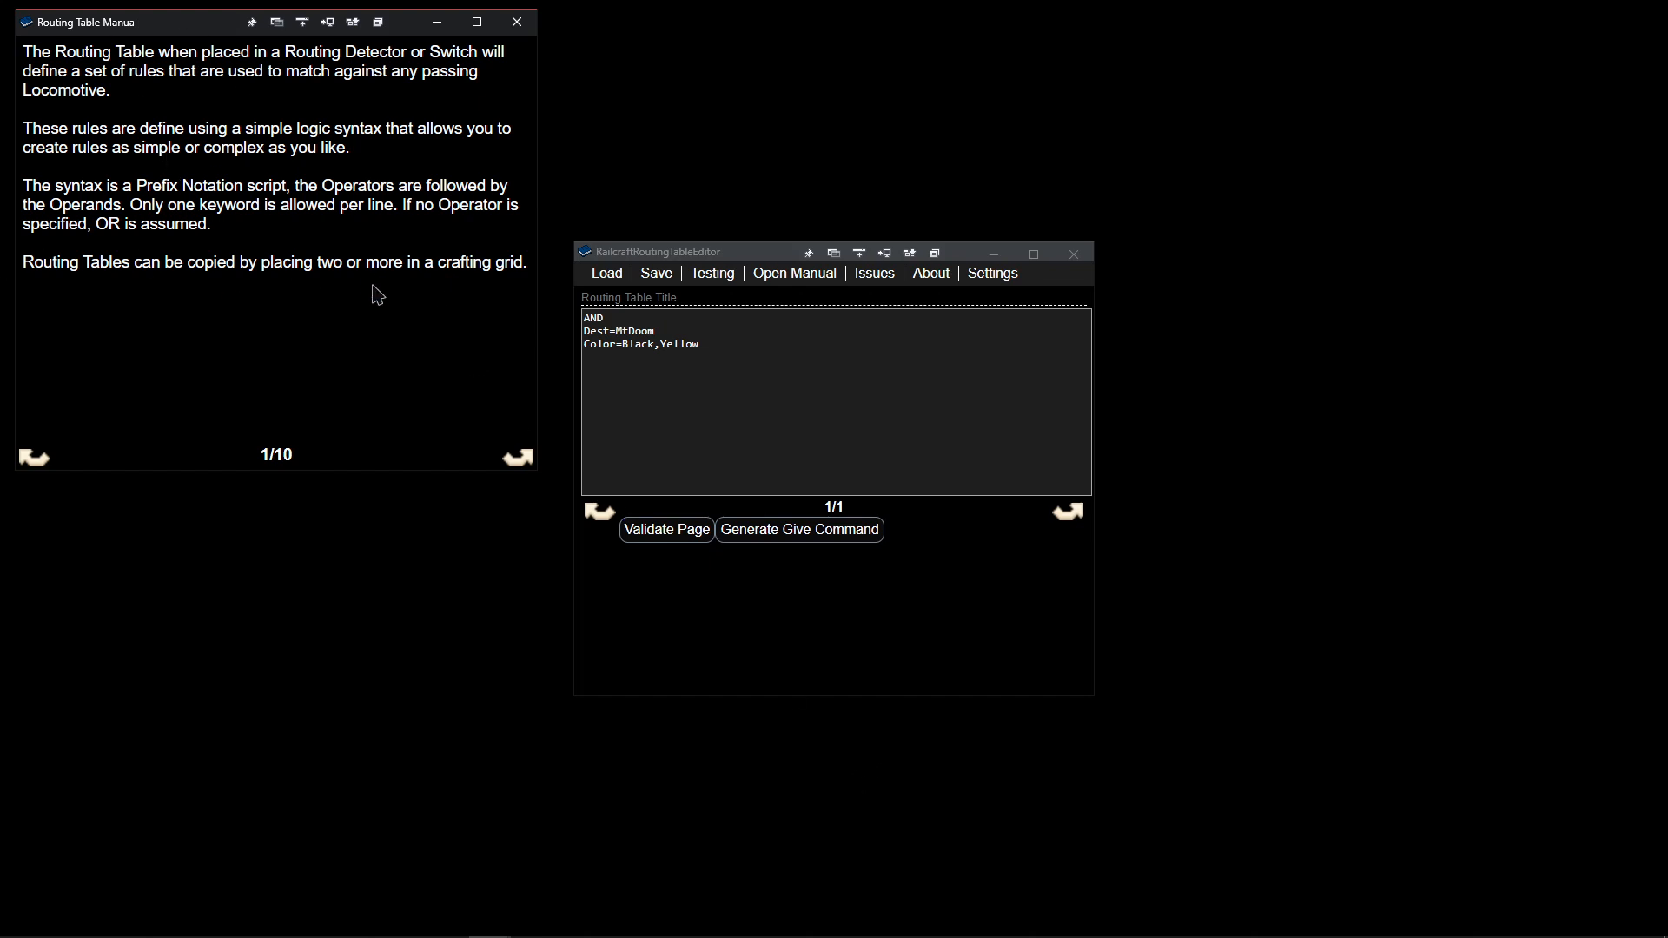
click(518, 460)
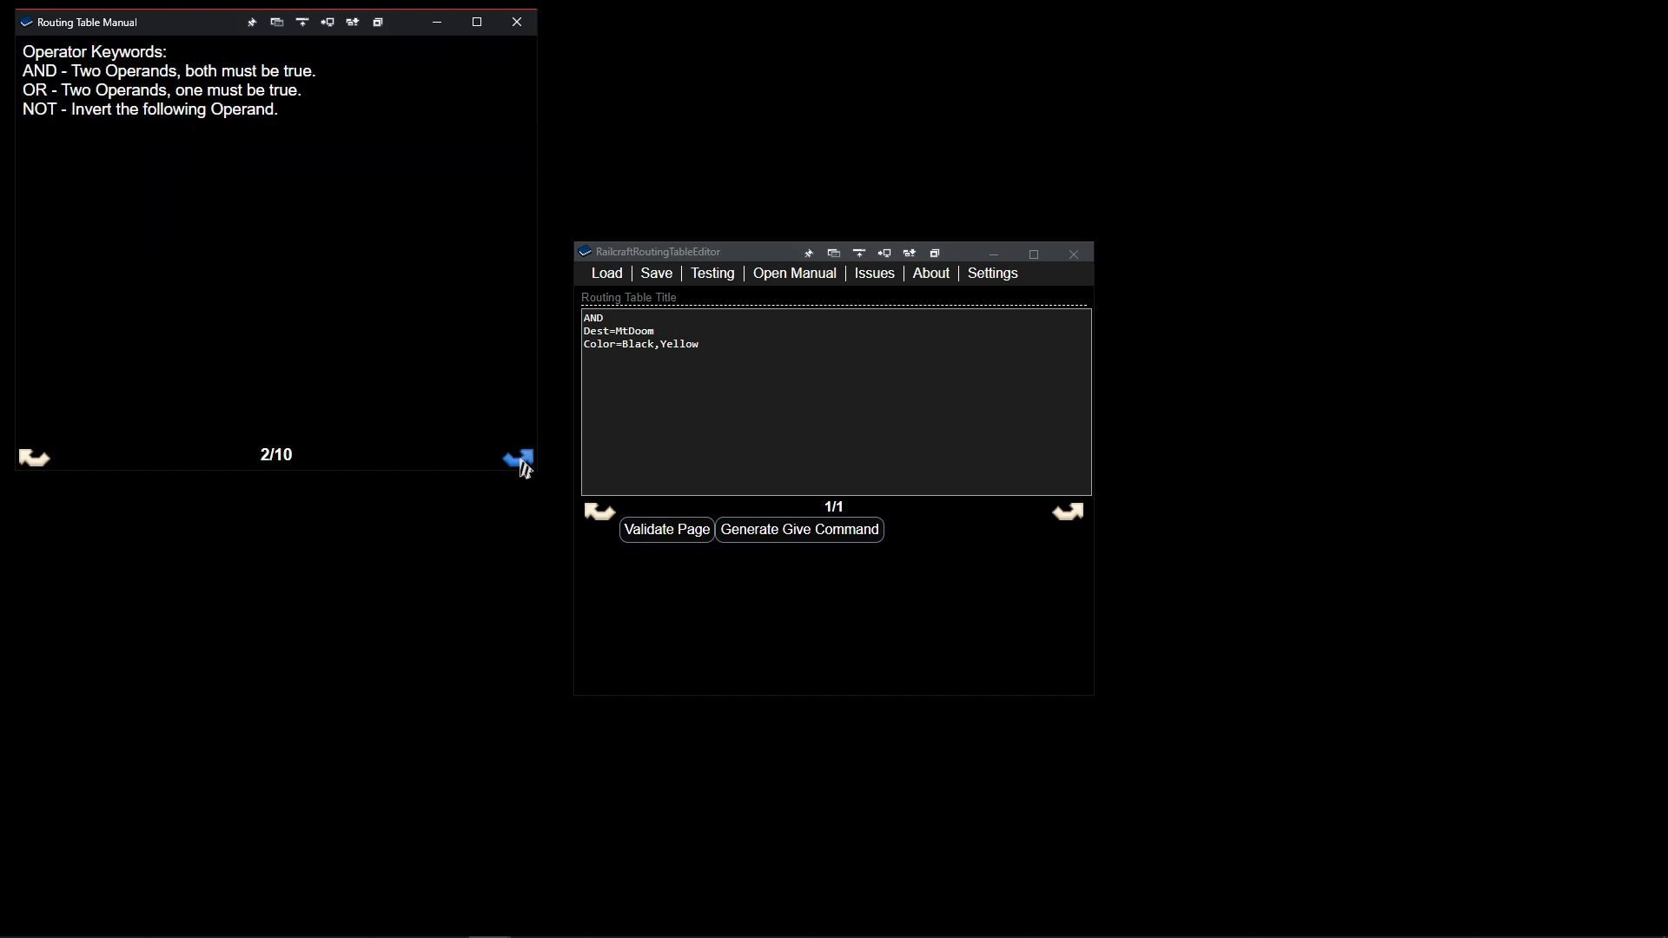
click(521, 462)
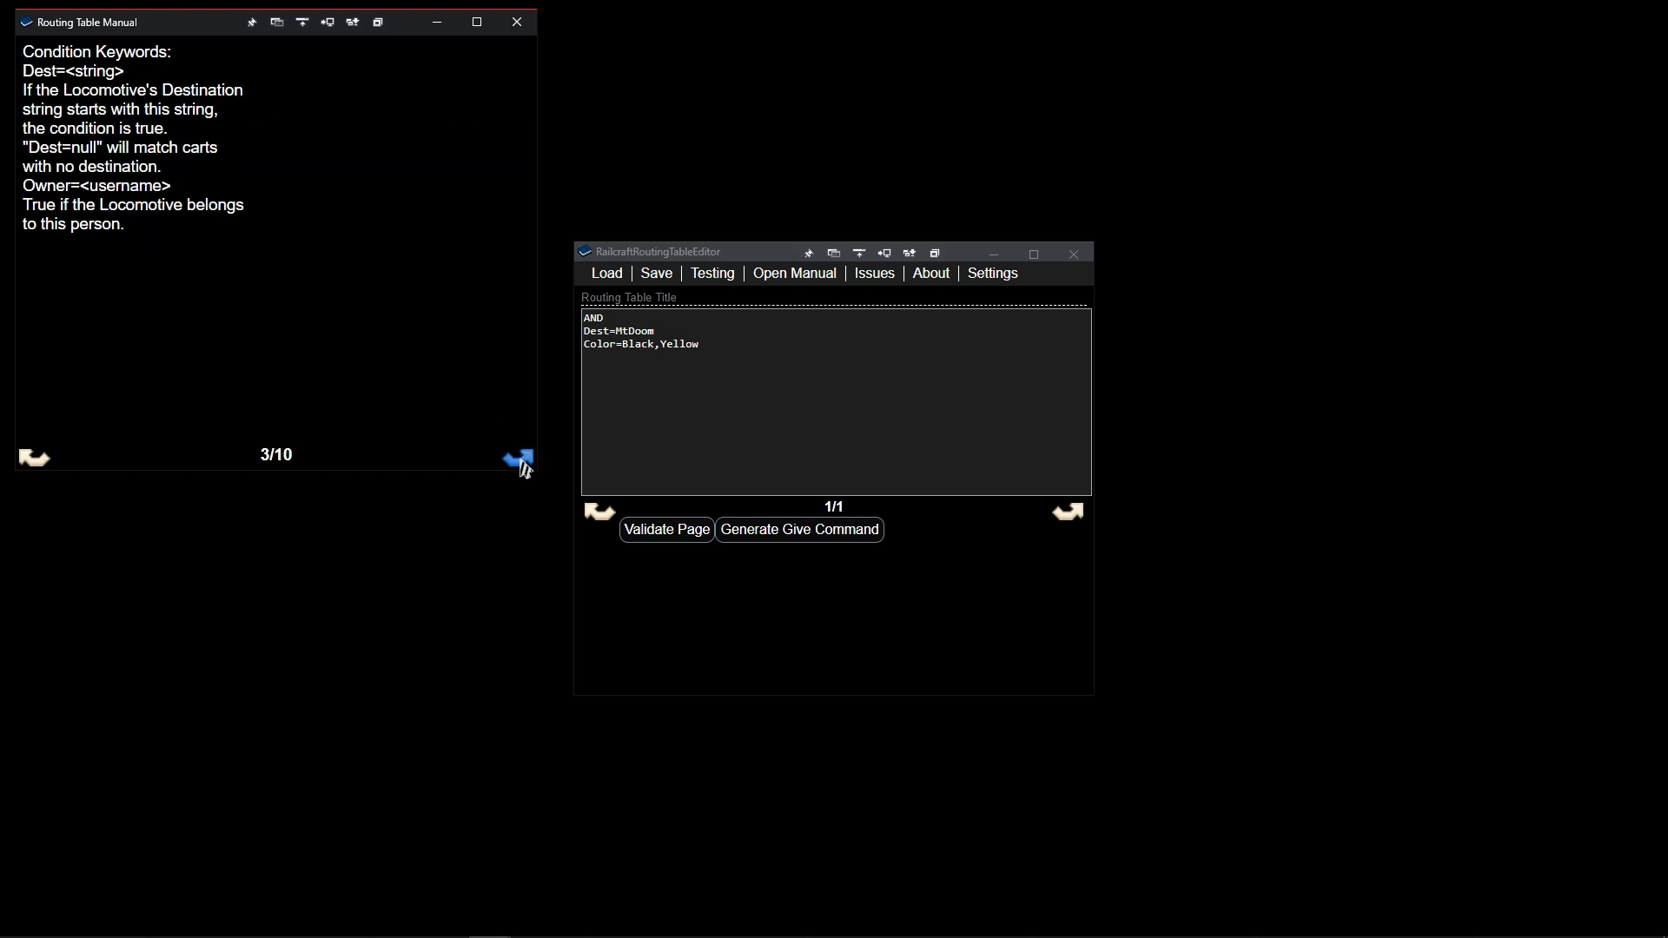
click(521, 463)
double_click(522, 462)
click(521, 462)
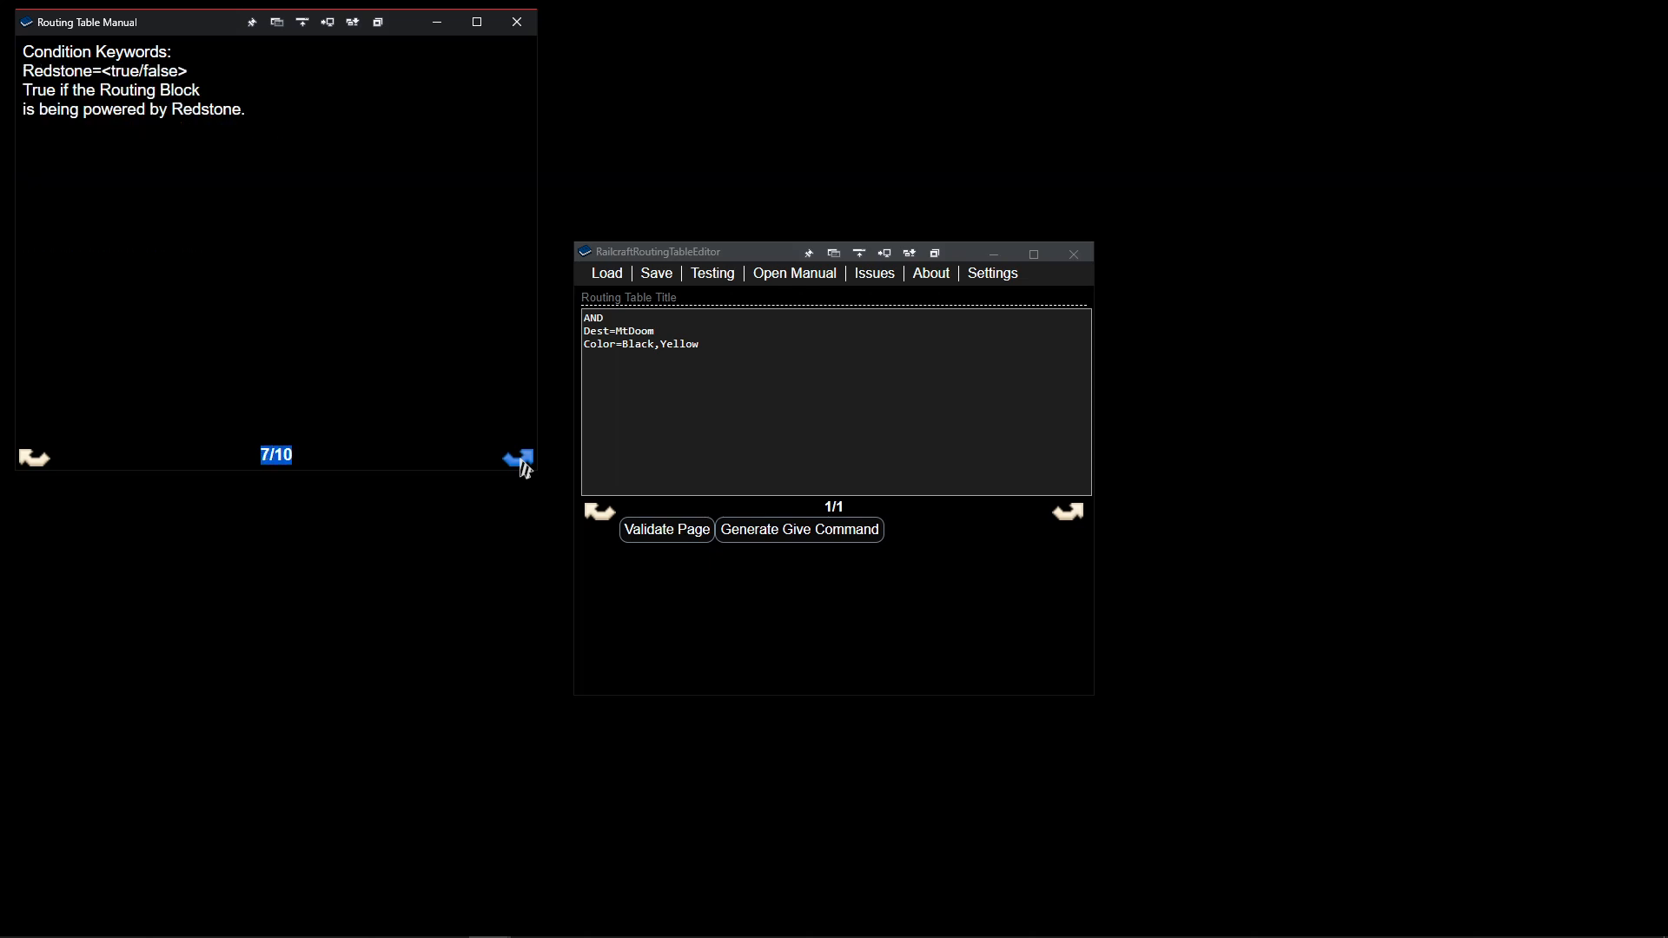
click(521, 462)
click(521, 462)
click(521, 462)
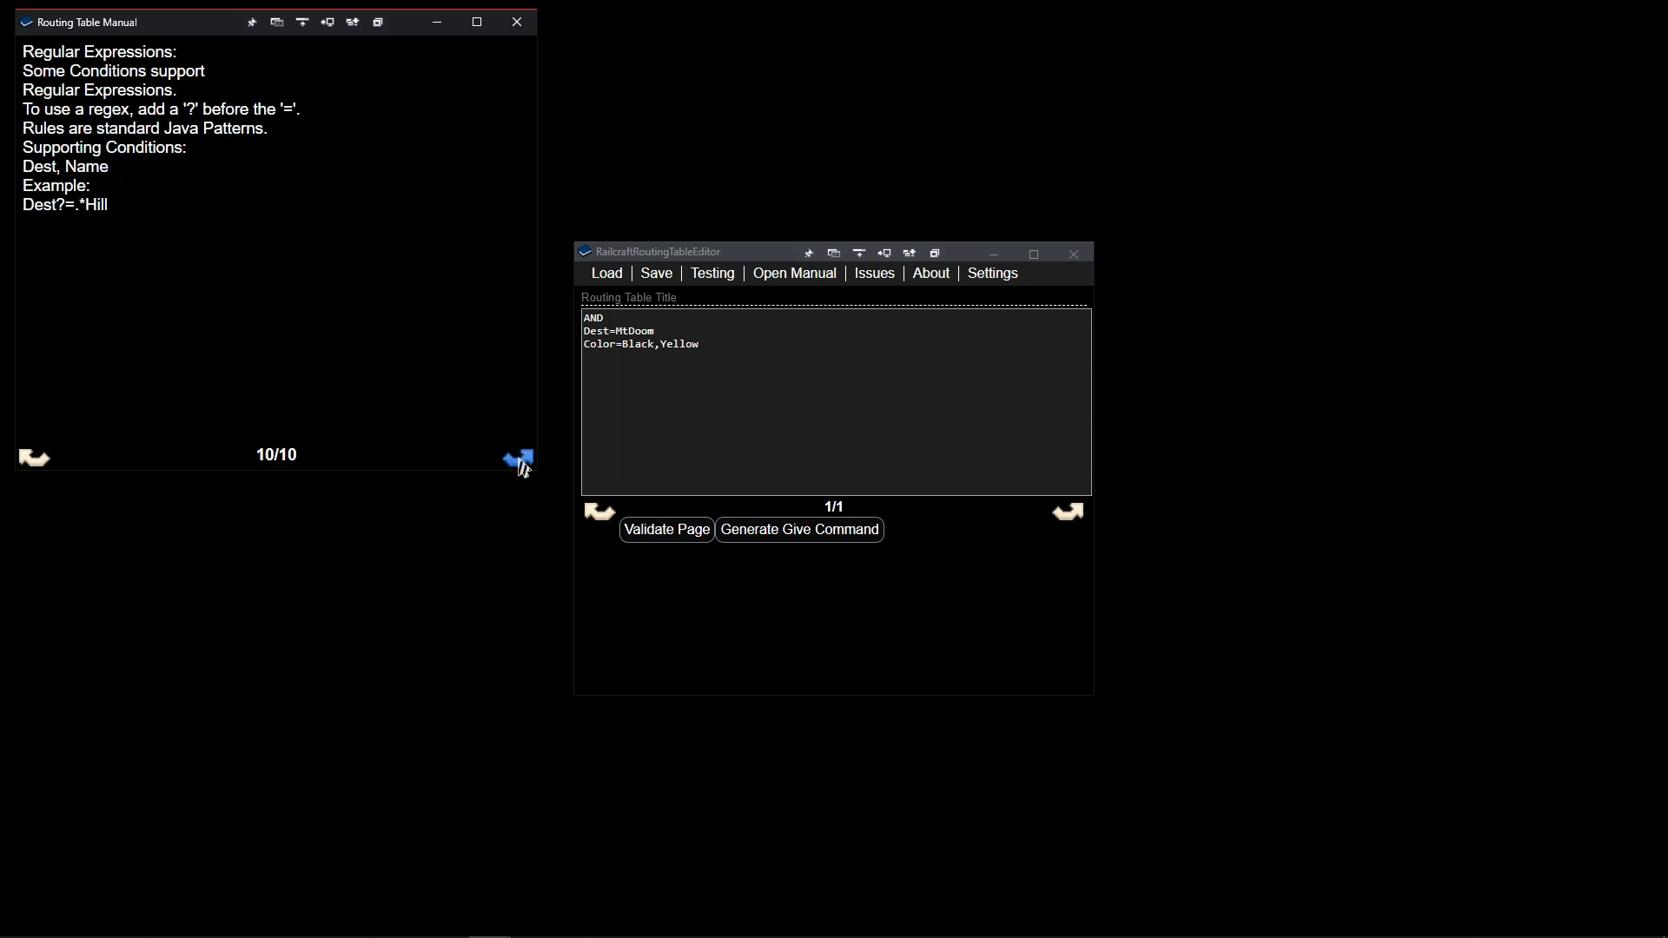
click(32, 461)
click(32, 460)
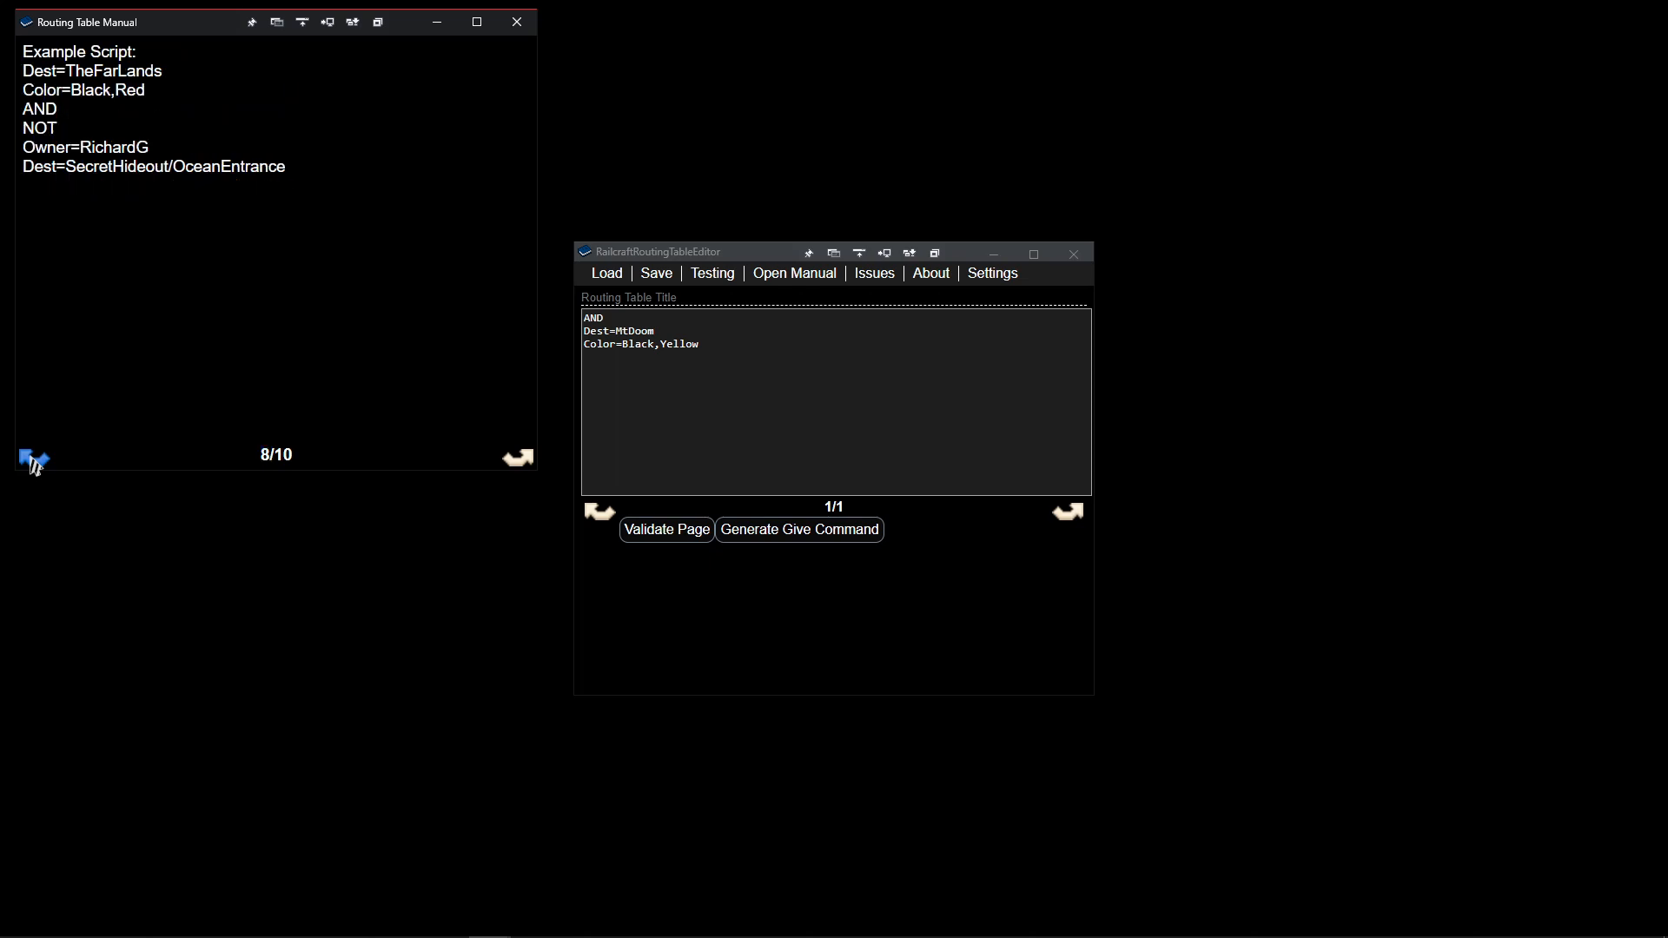
Page back through the manual to the Dest and Owner condition keywords, and go on to page 4 on Name and Type.
click(32, 460)
click(33, 461)
click(33, 461)
click(33, 461)
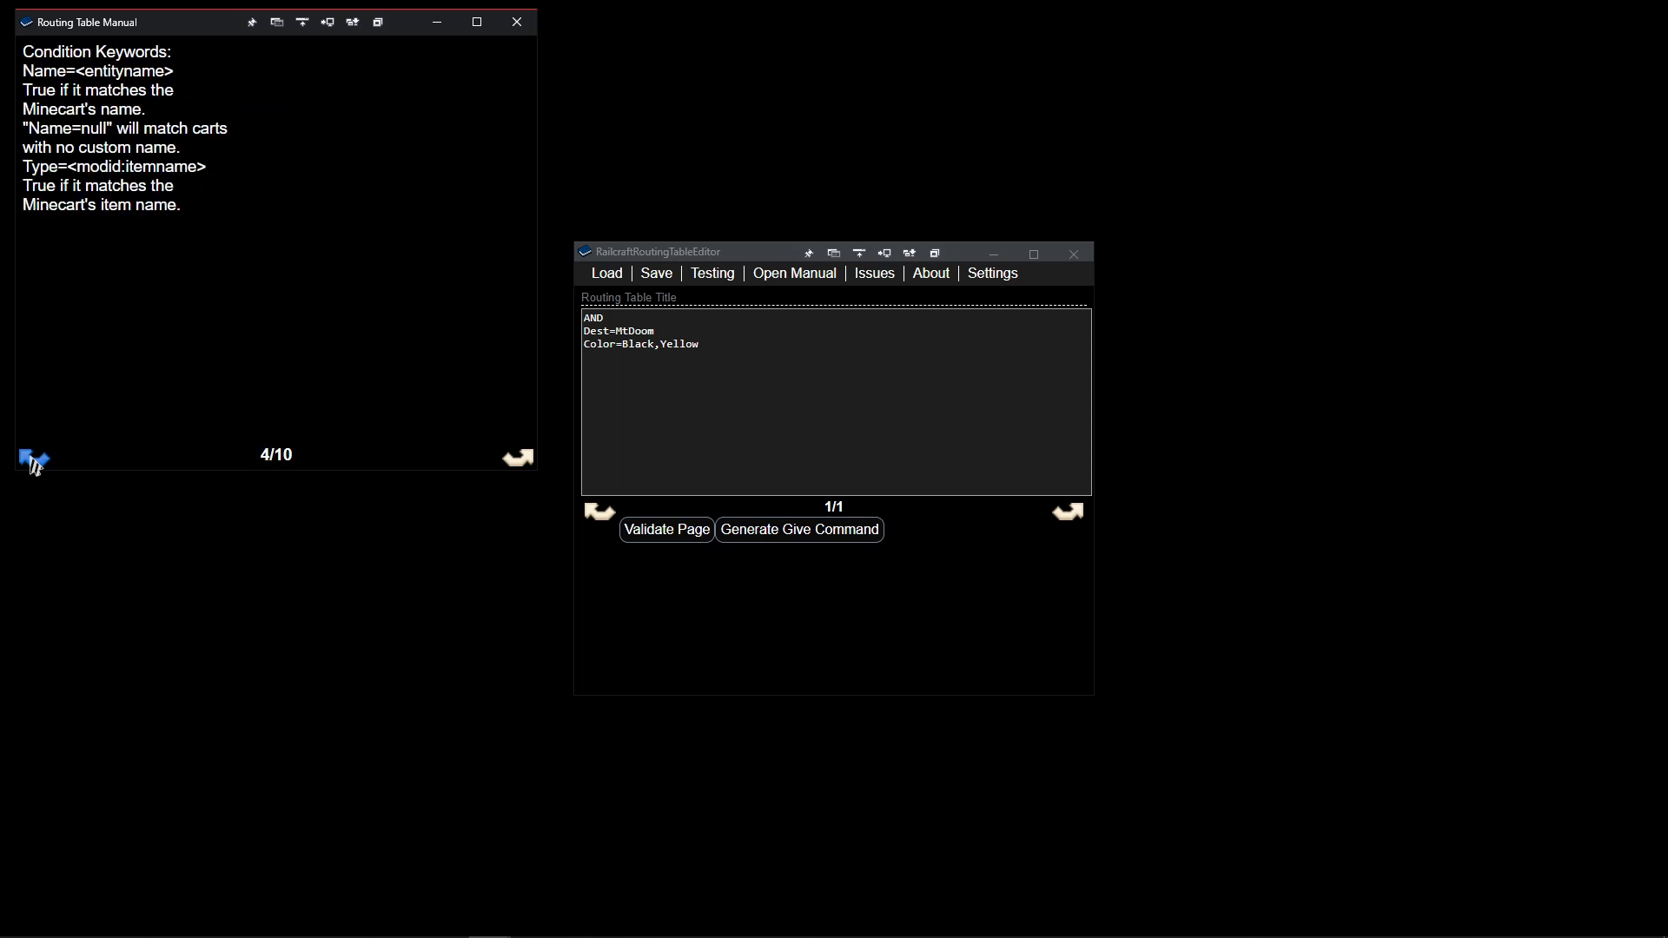
click(33, 461)
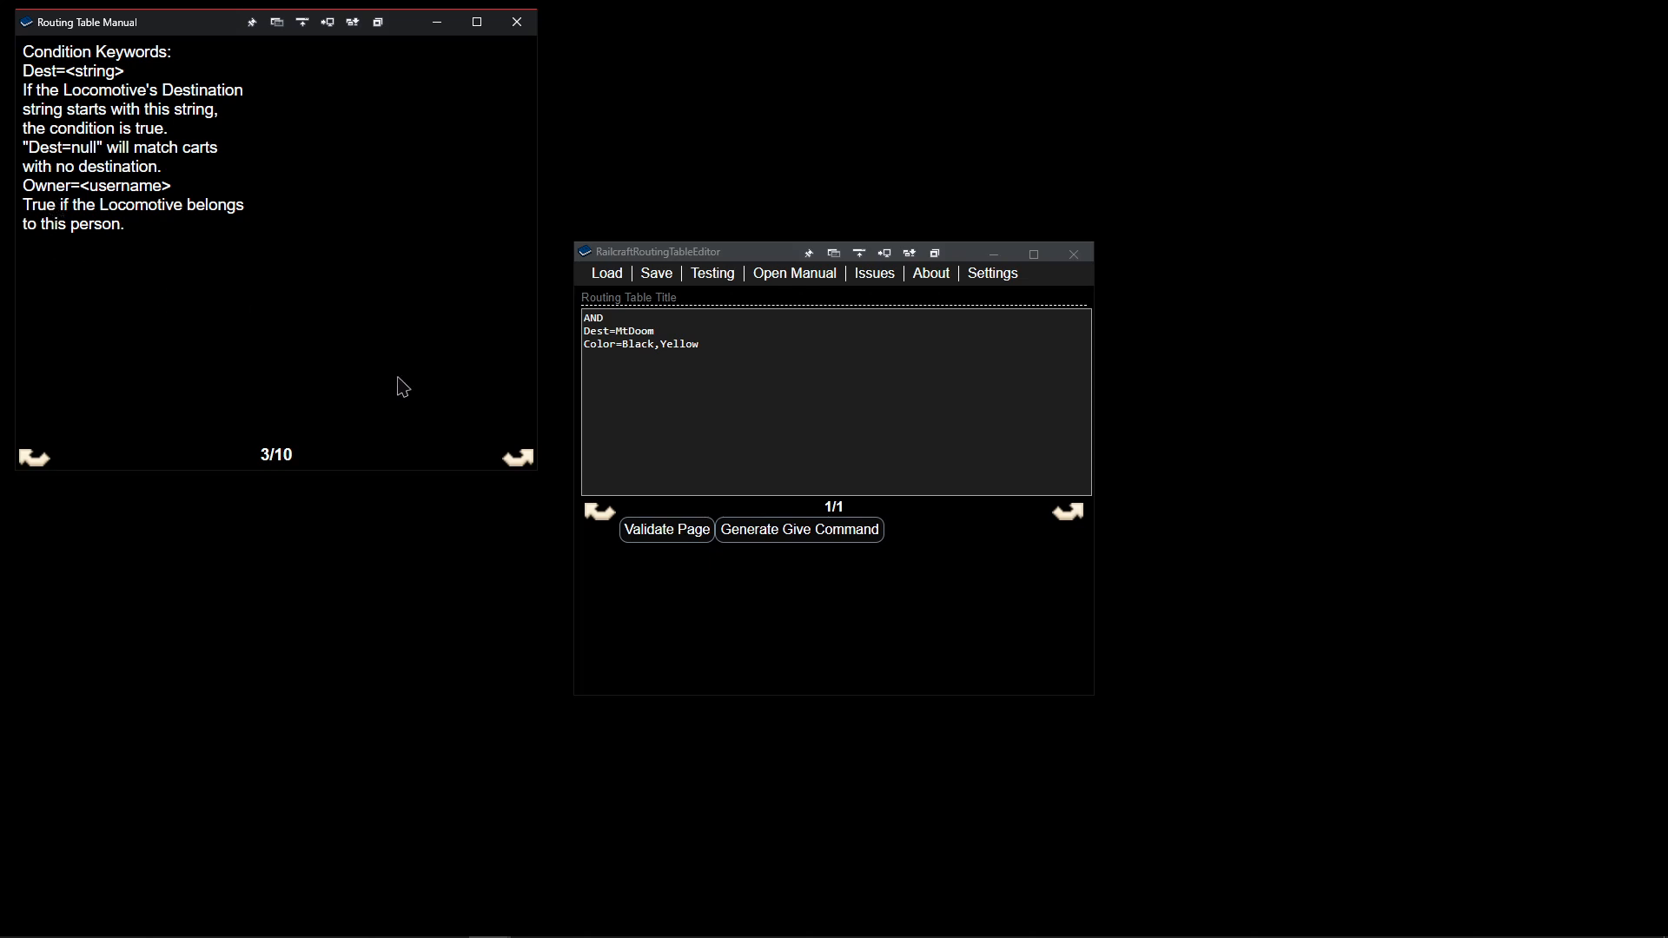
click(522, 466)
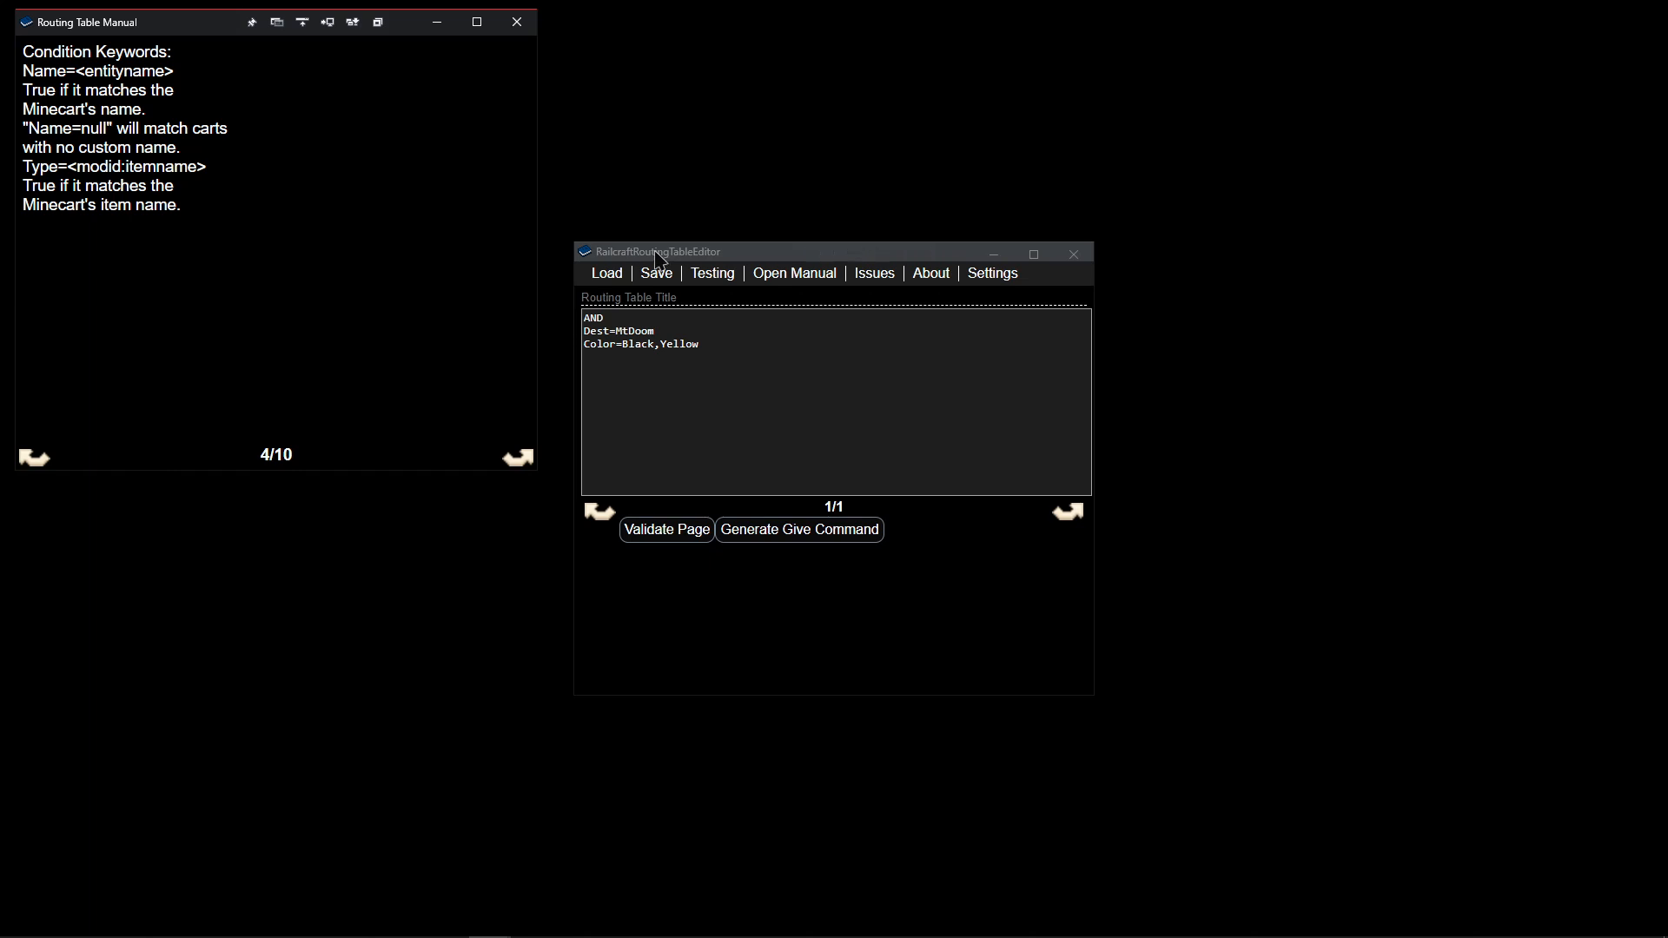
Stack the manual window below the routing table editor, and open the Testing window and widen it.
drag(658, 259, 1223, 19)
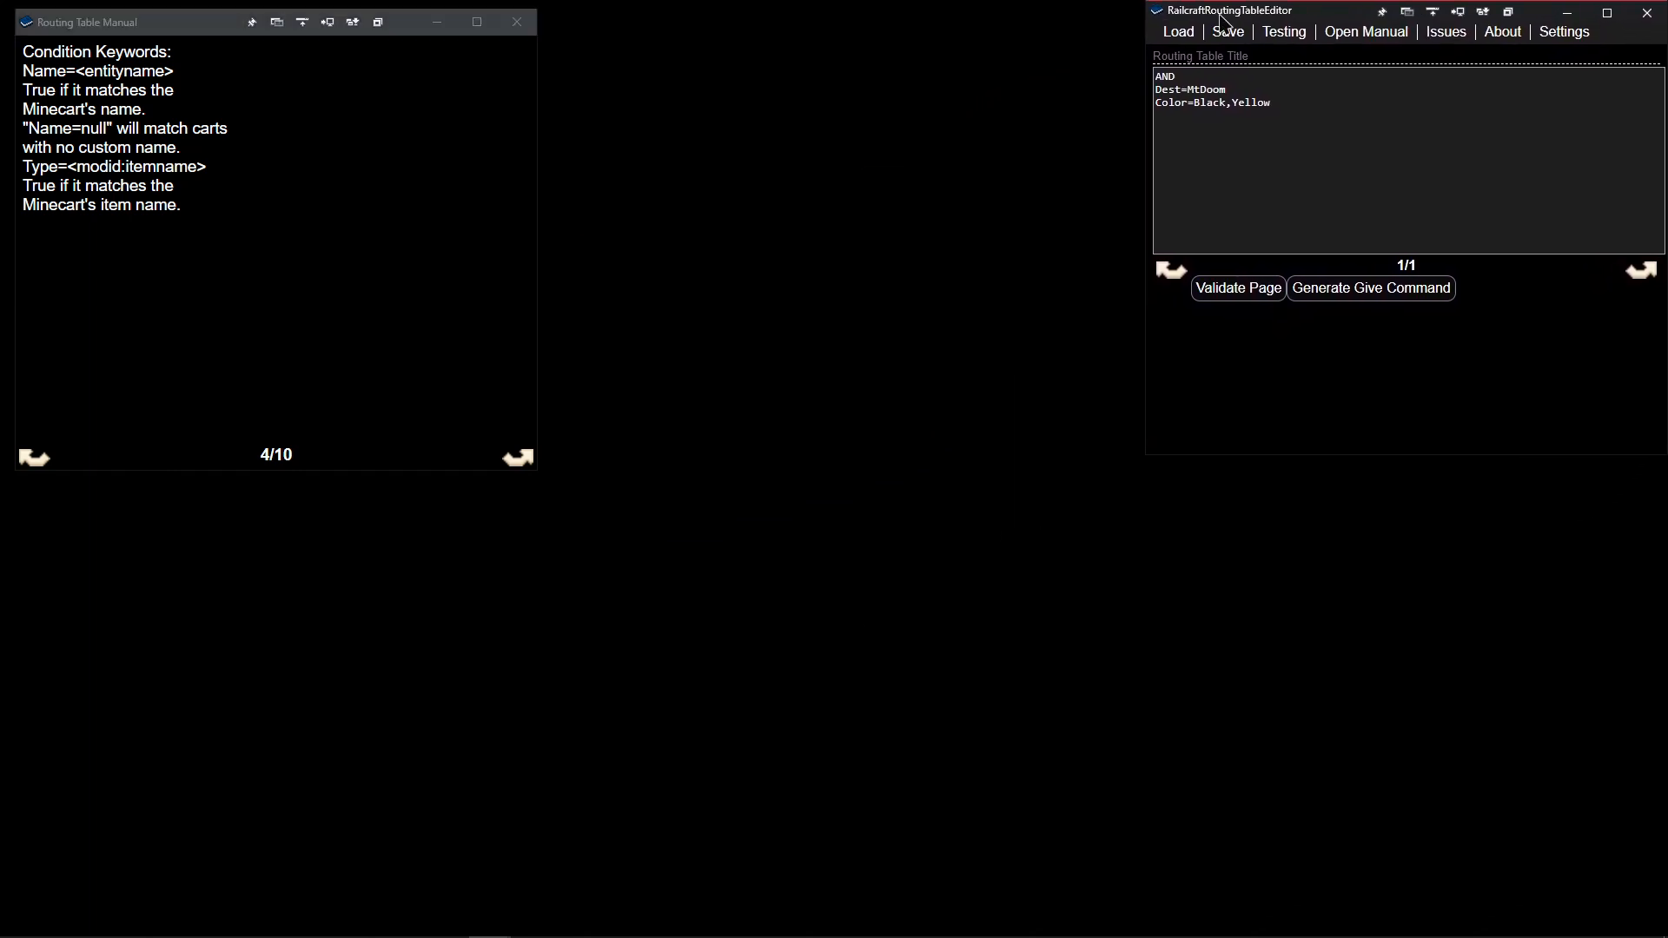
drag(165, 22, 1295, 482)
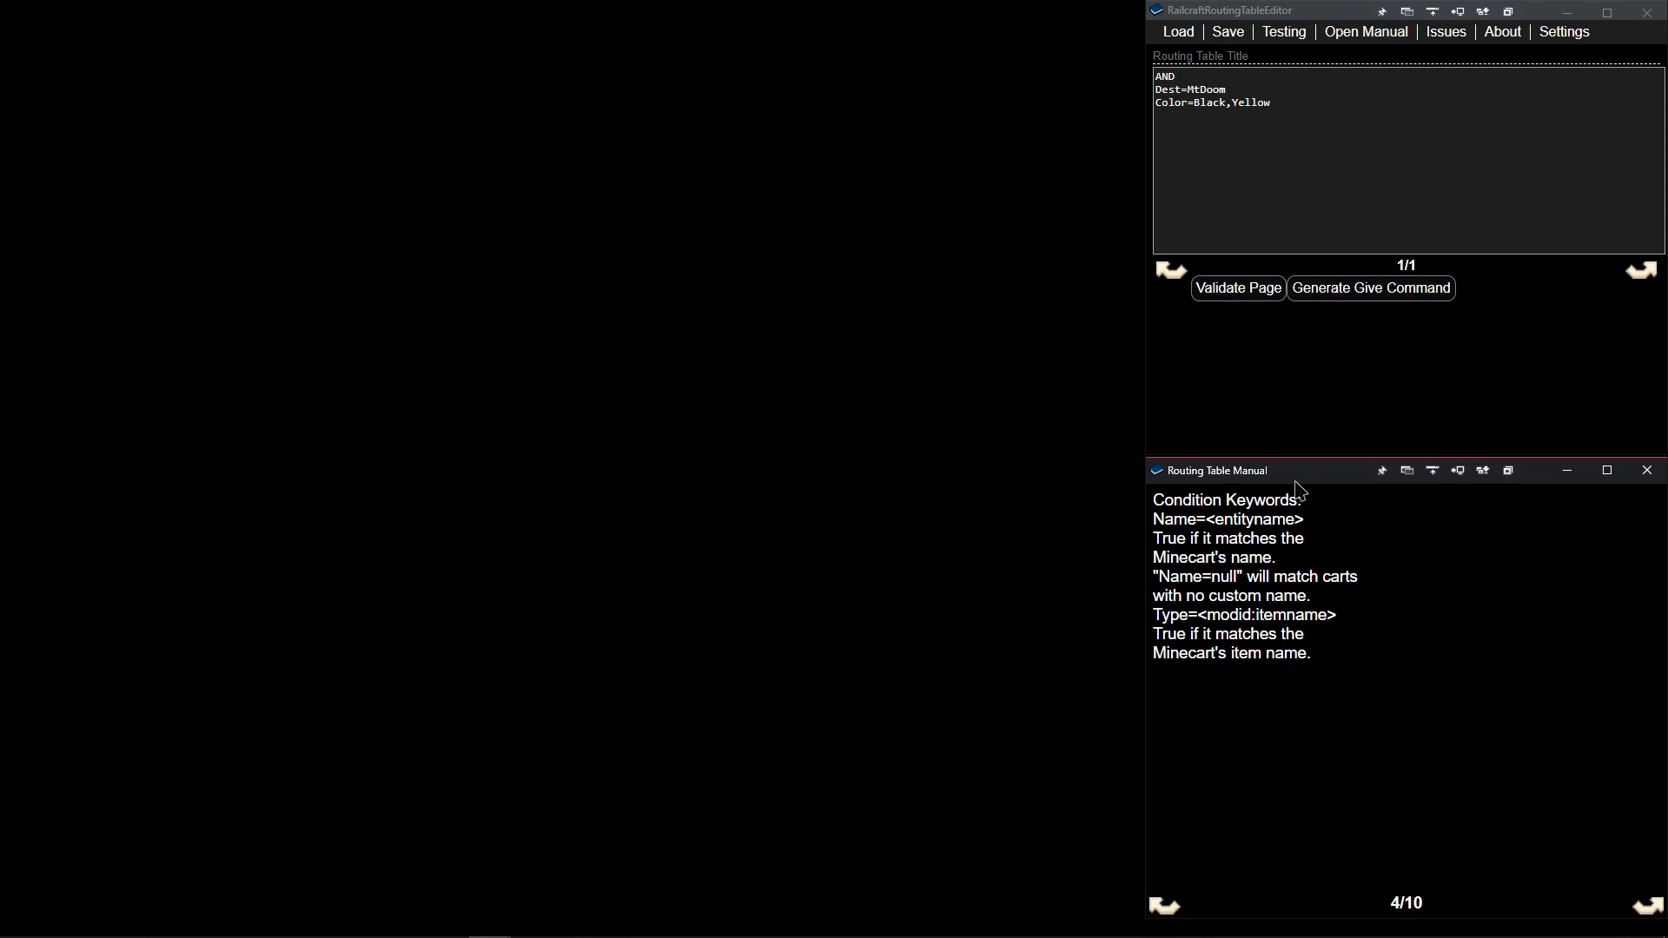
click(1293, 38)
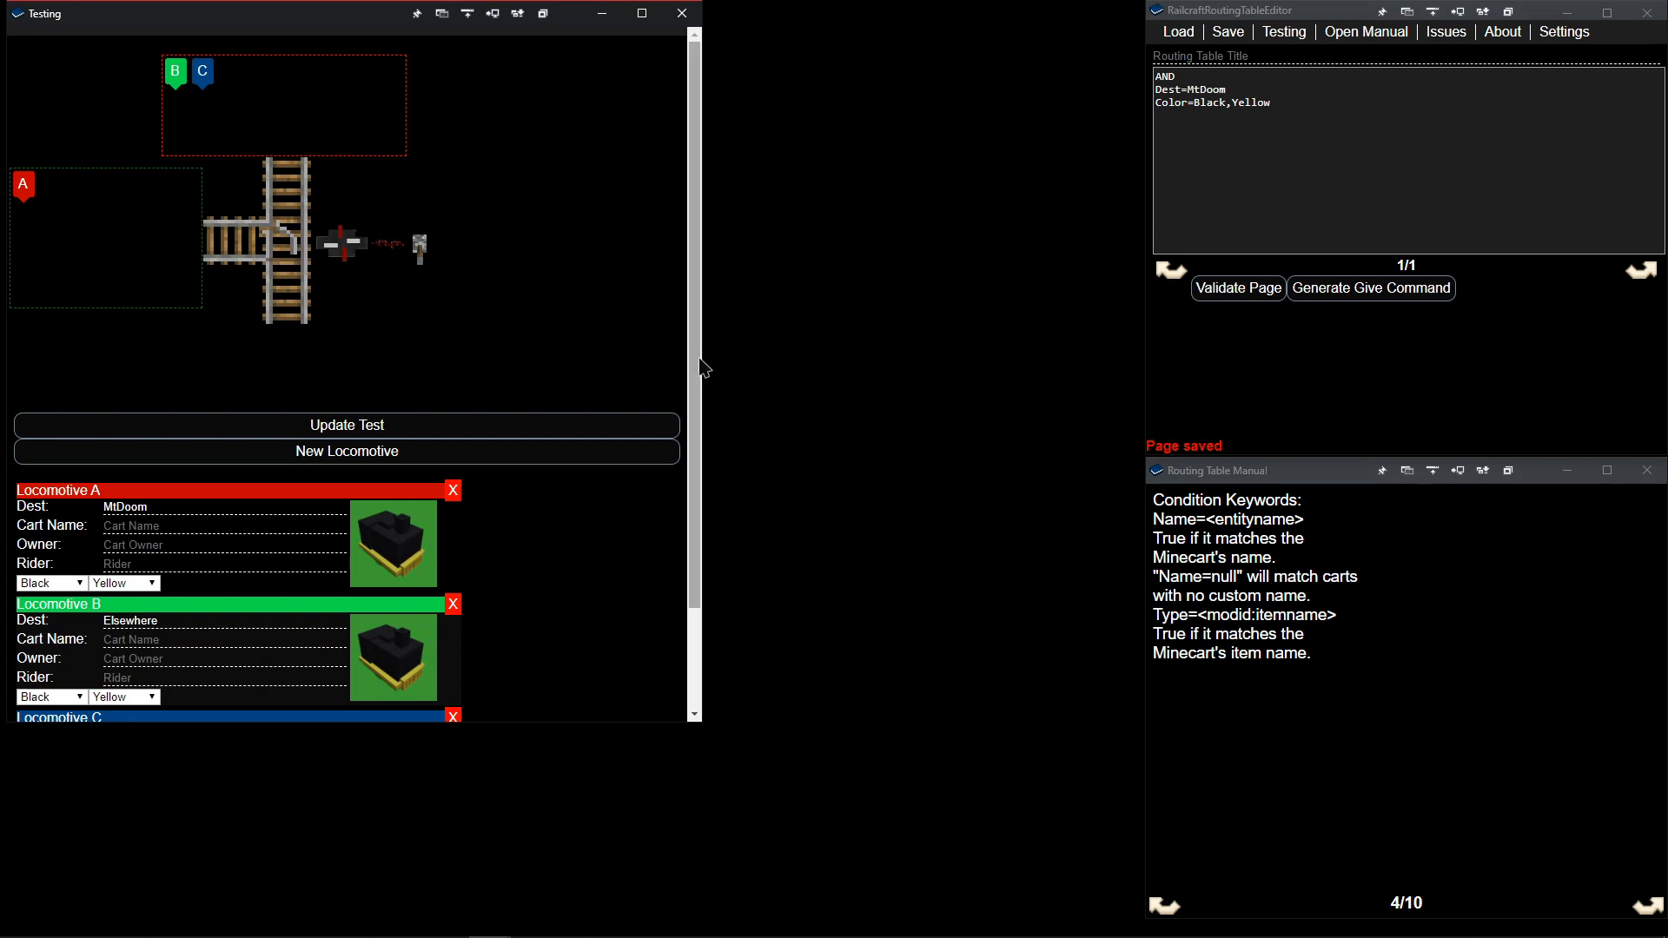
drag(700, 358, 1053, 402)
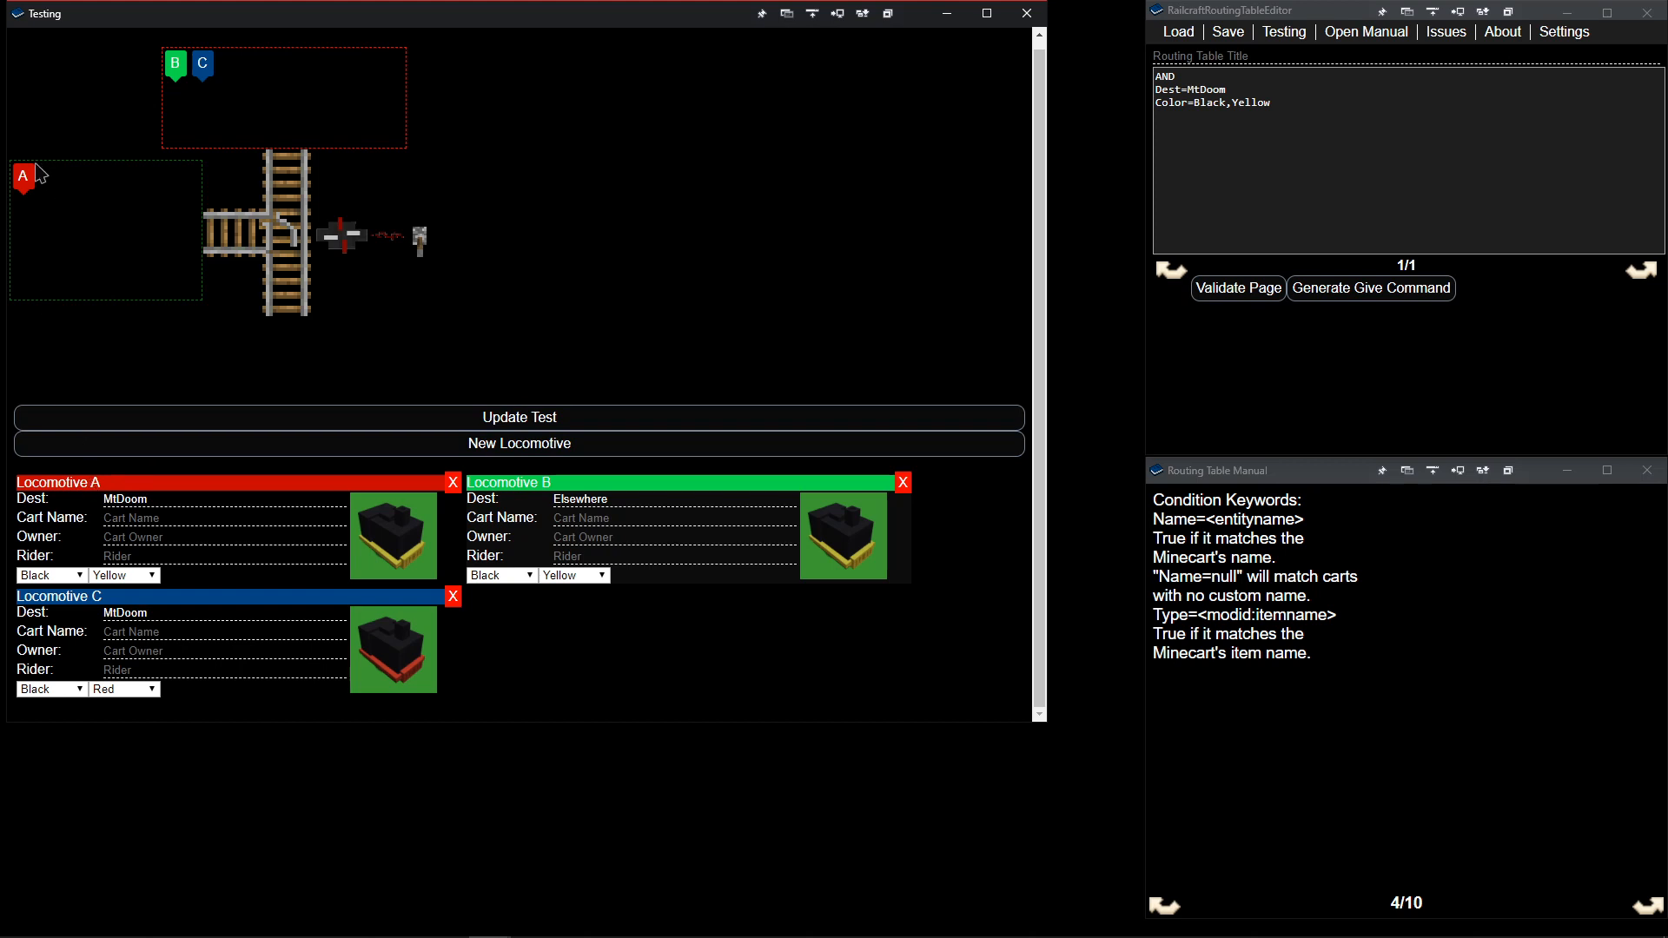
Validate the page and compare its Dest=MtDoom and Color=Black,Yellow rules with the settings of locomotives A and C.
double_click(127, 500)
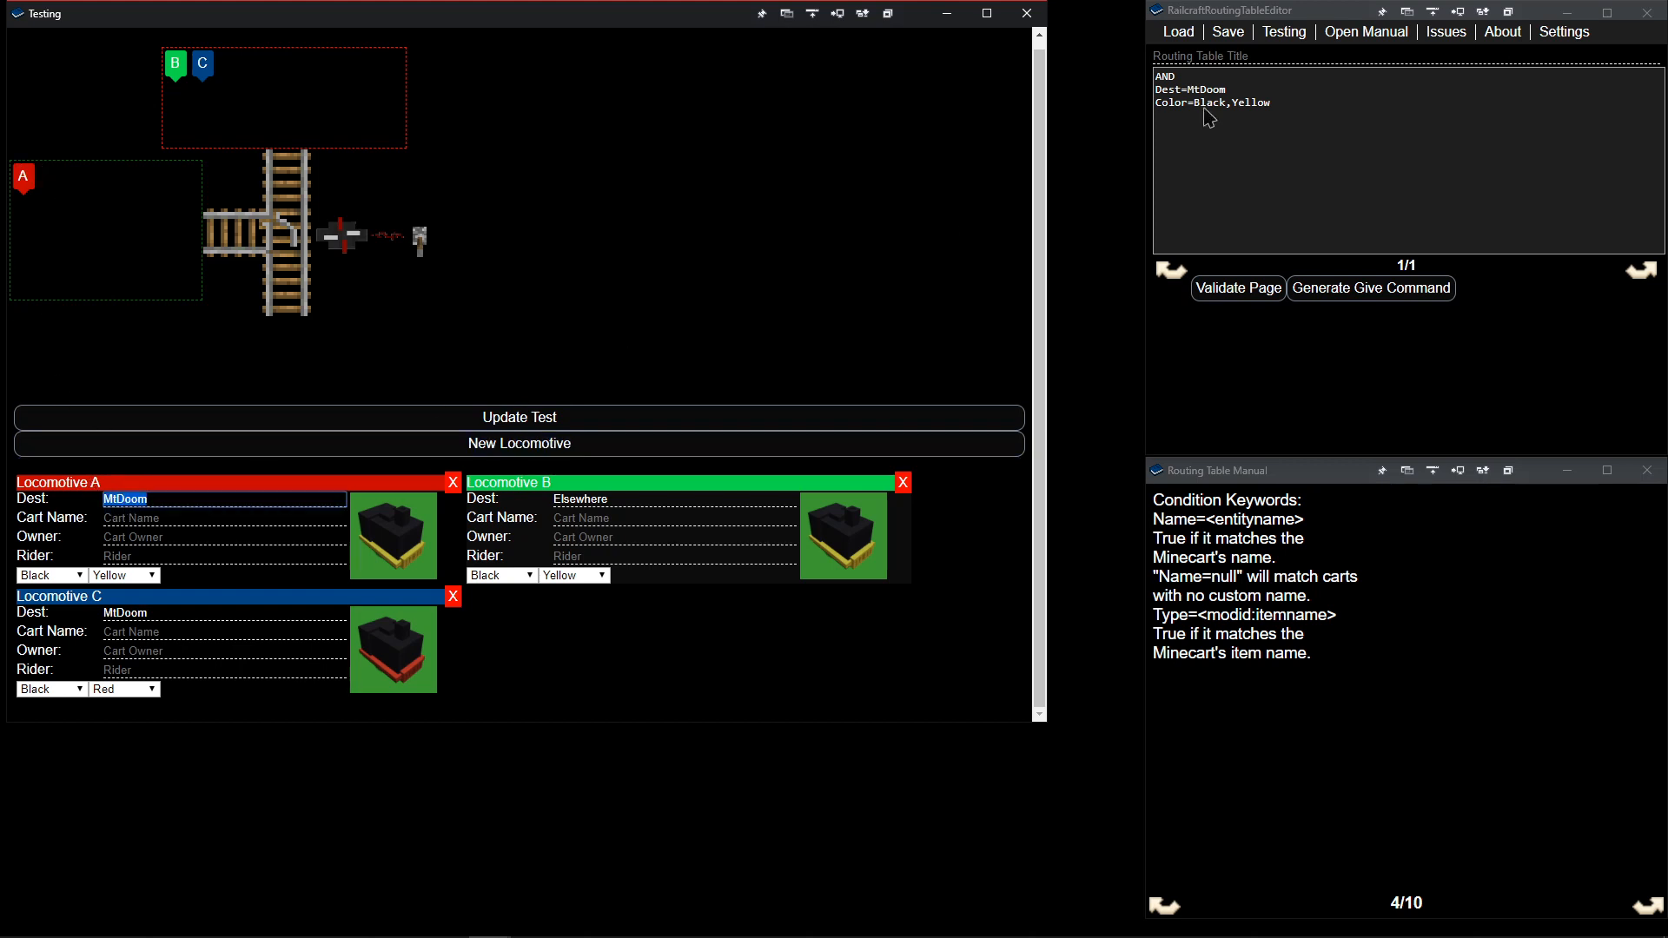
click(1241, 290)
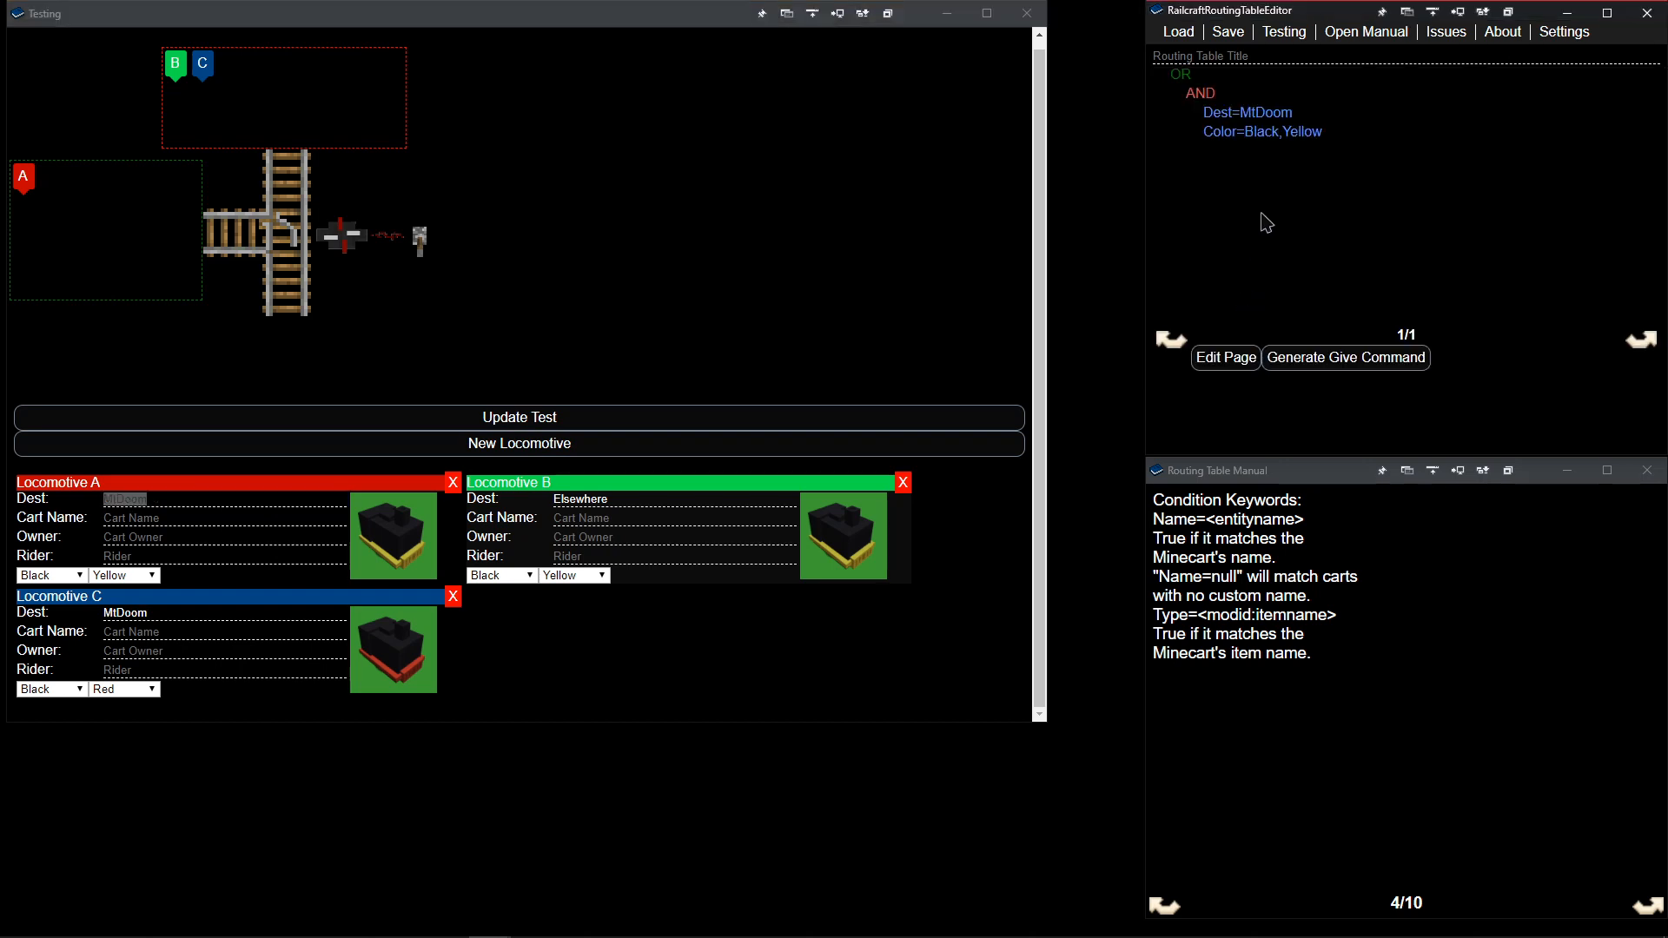
double_click(1270, 114)
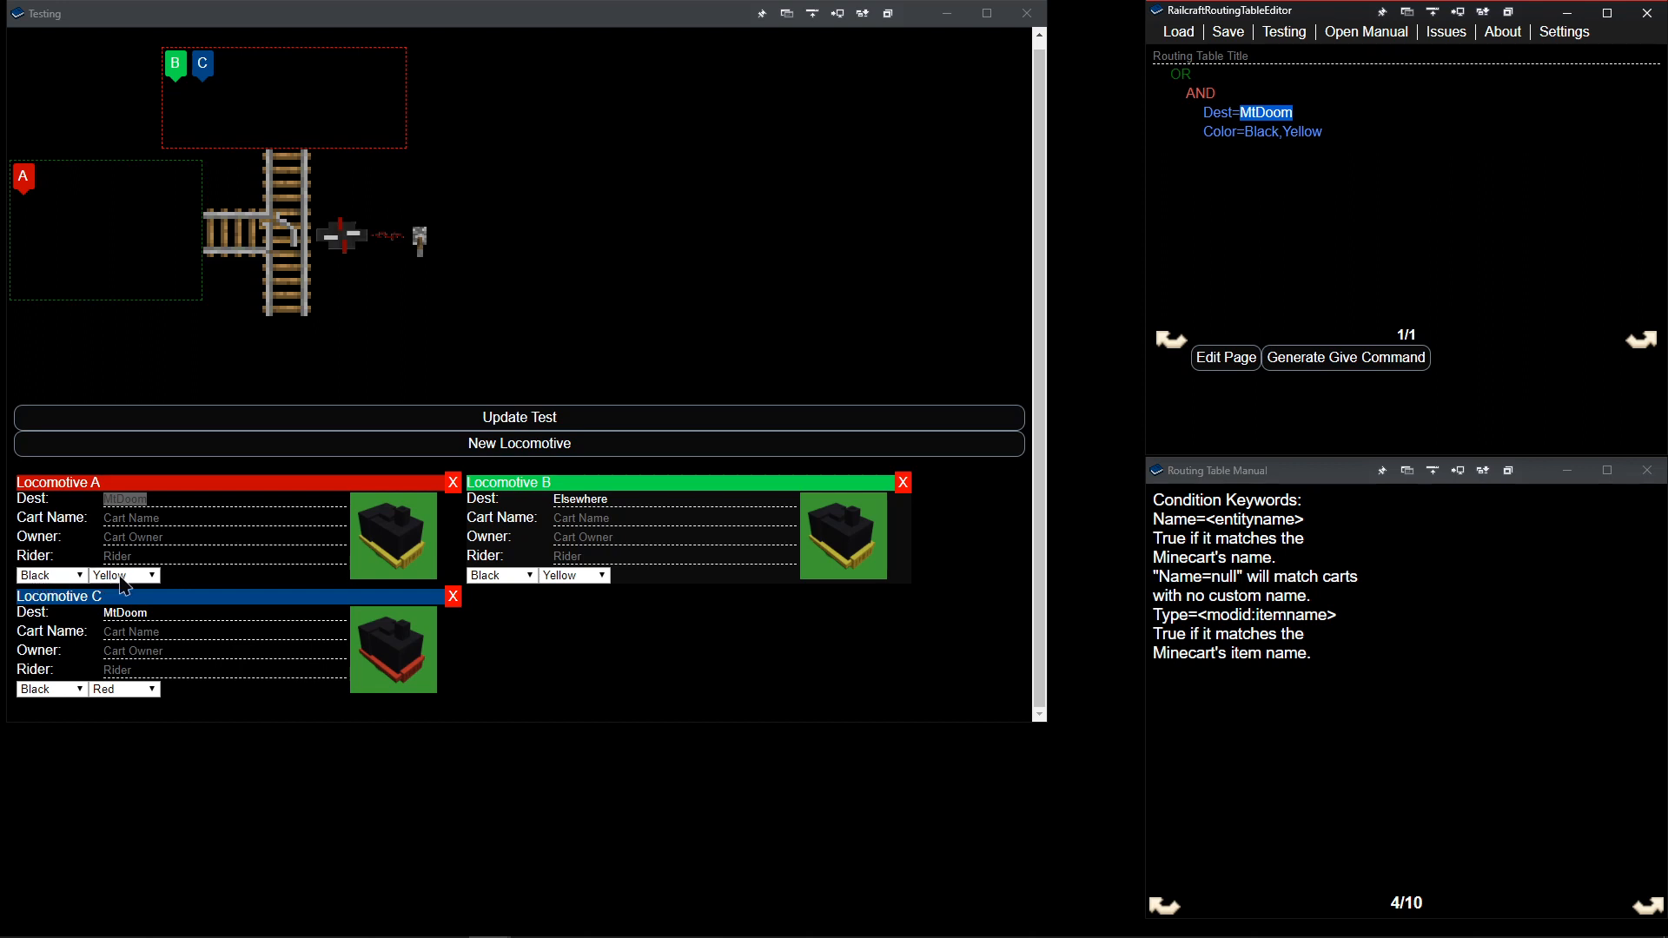
click(1342, 144)
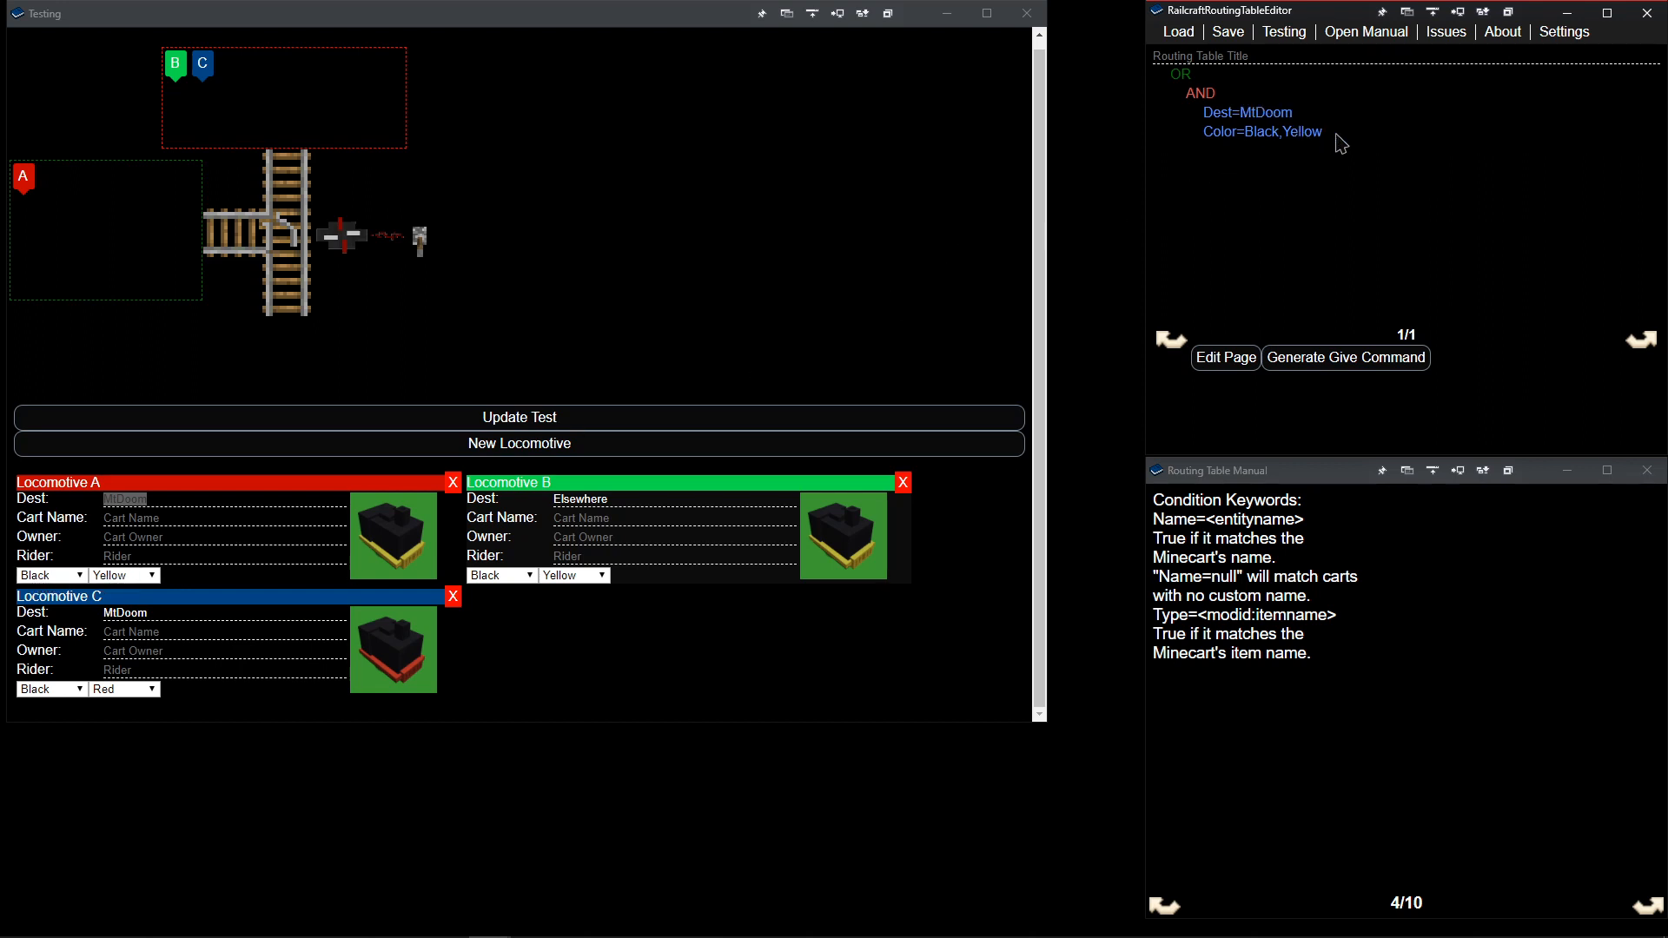
drag(1342, 143, 1204, 119)
click(1347, 148)
click(112, 613)
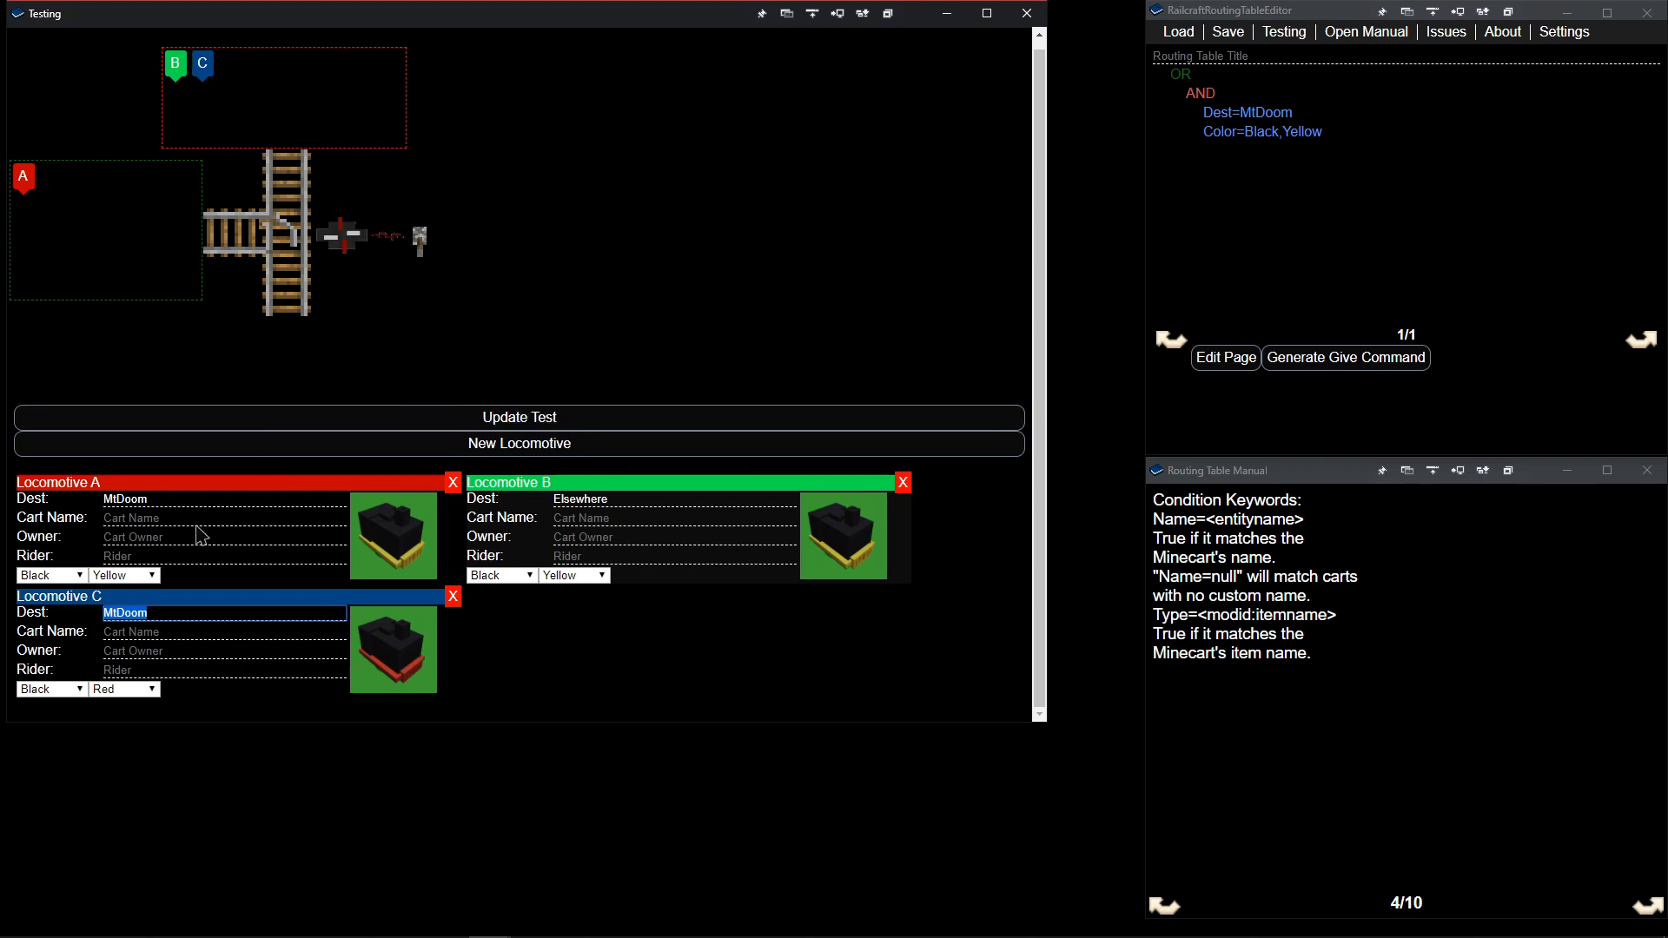
Change the page's color rule to Color=Black,Red, validate the page, and update the locomotive test.
click(1226, 360)
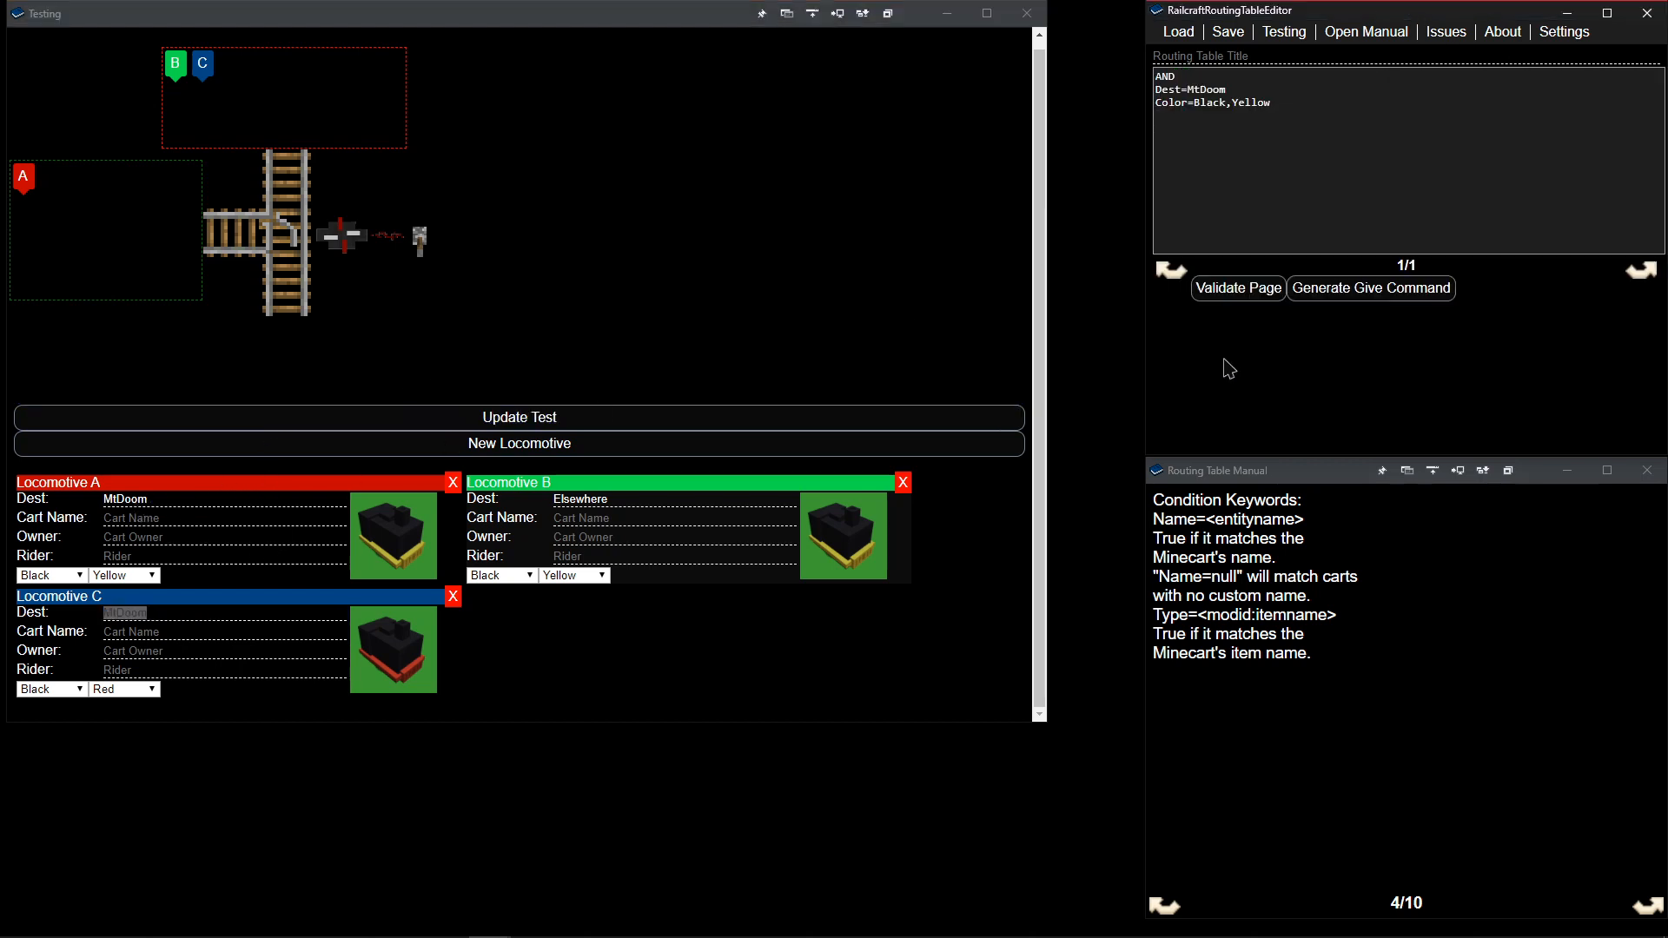
double_click(1261, 104)
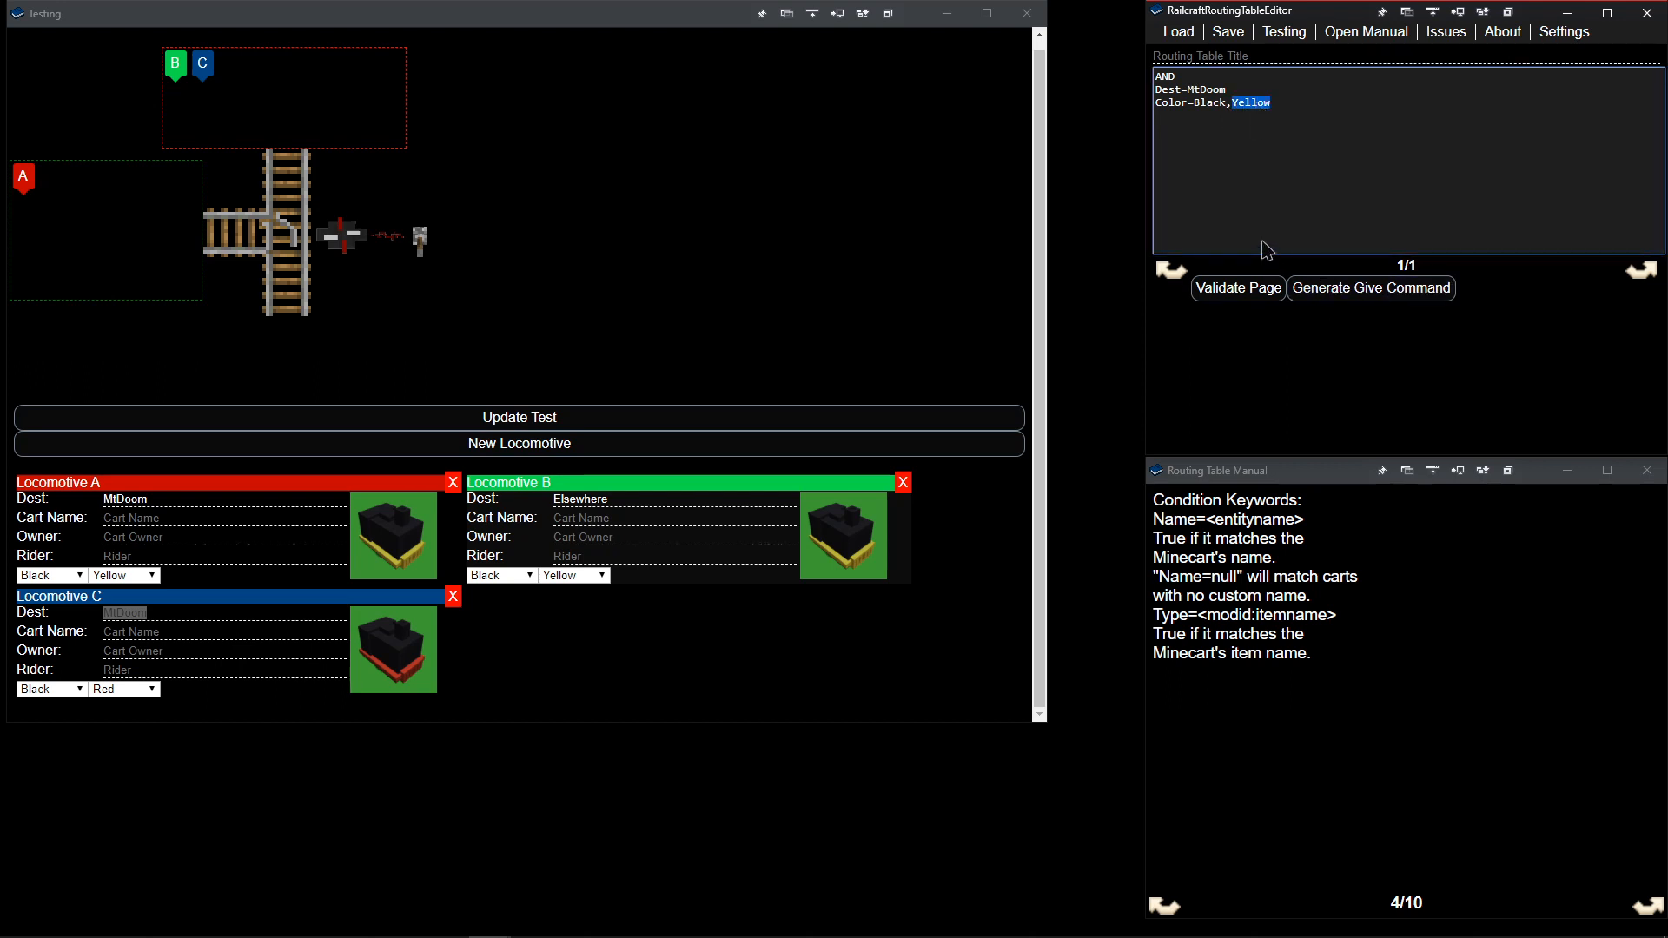
text(Red)
click(1228, 291)
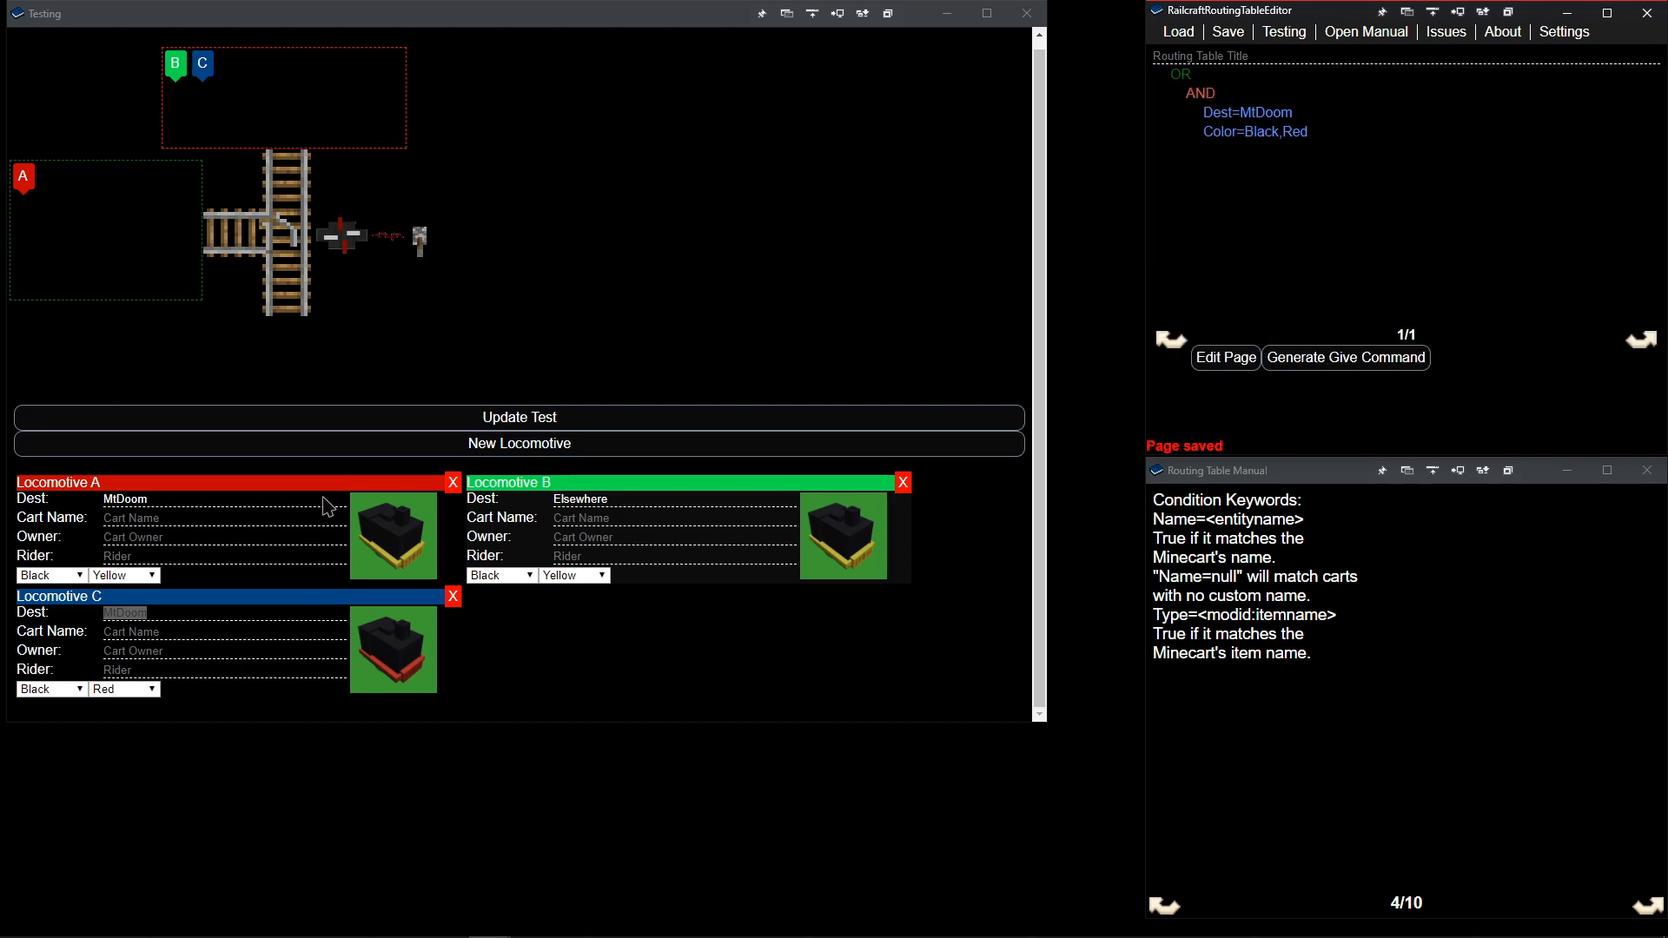
click(612, 428)
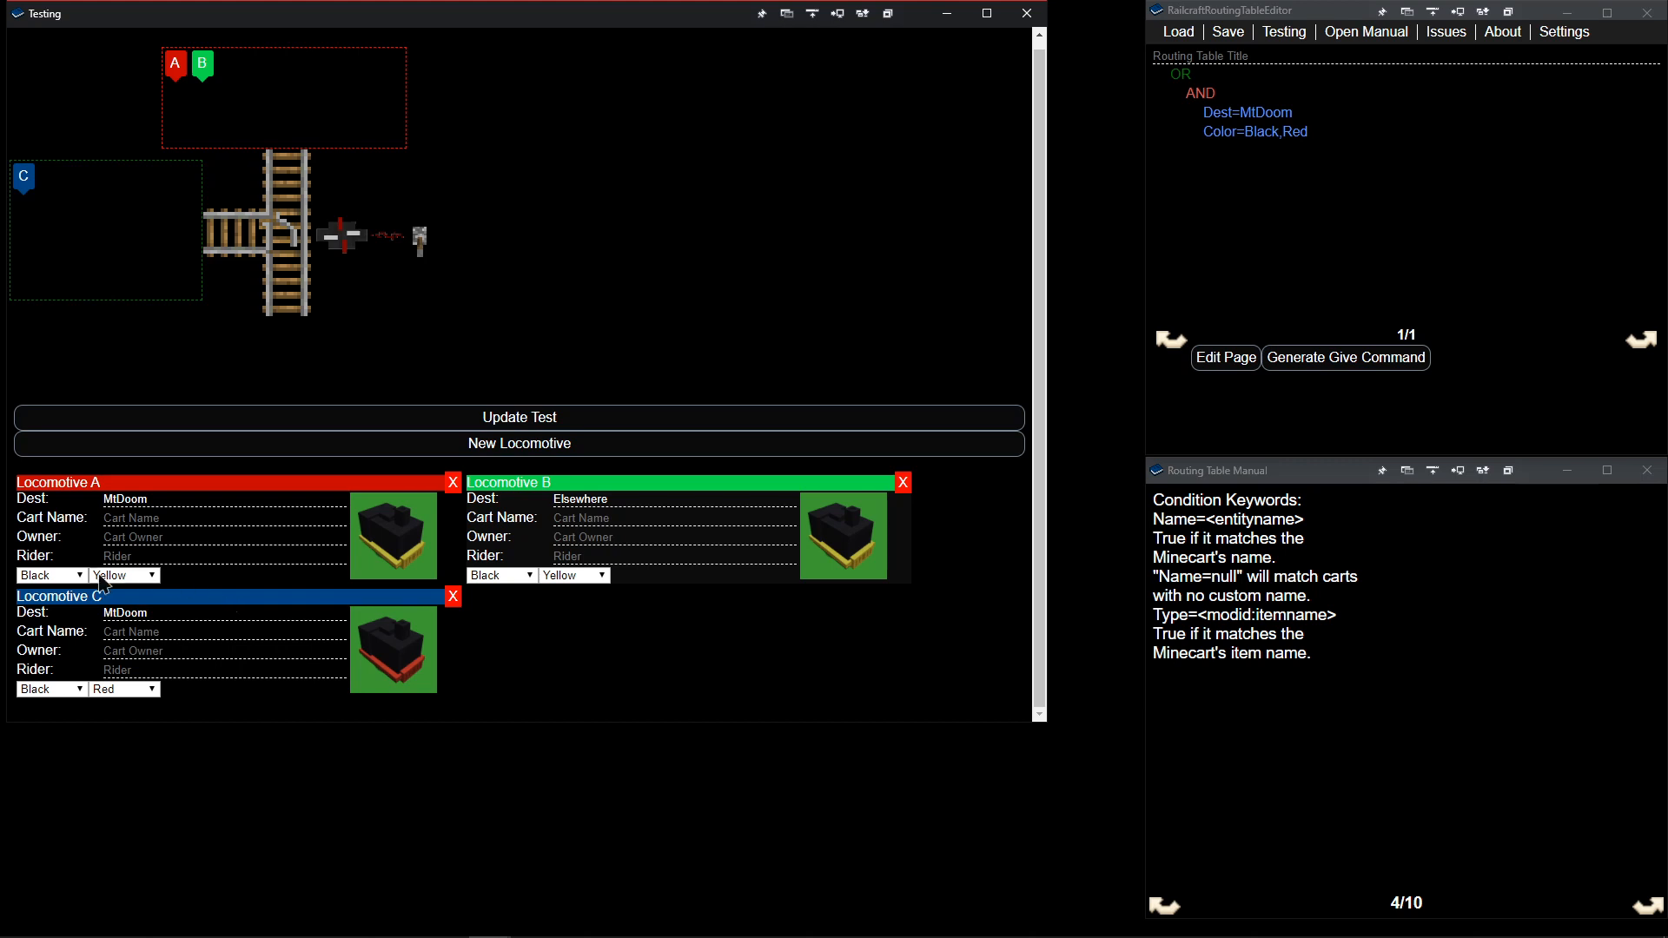
Copy locomotive B's destination into the page's Dest rule so it reads Dest=Elsewhere, validate the page, and update the test.
double_click(575, 501)
key(ctrl+c)
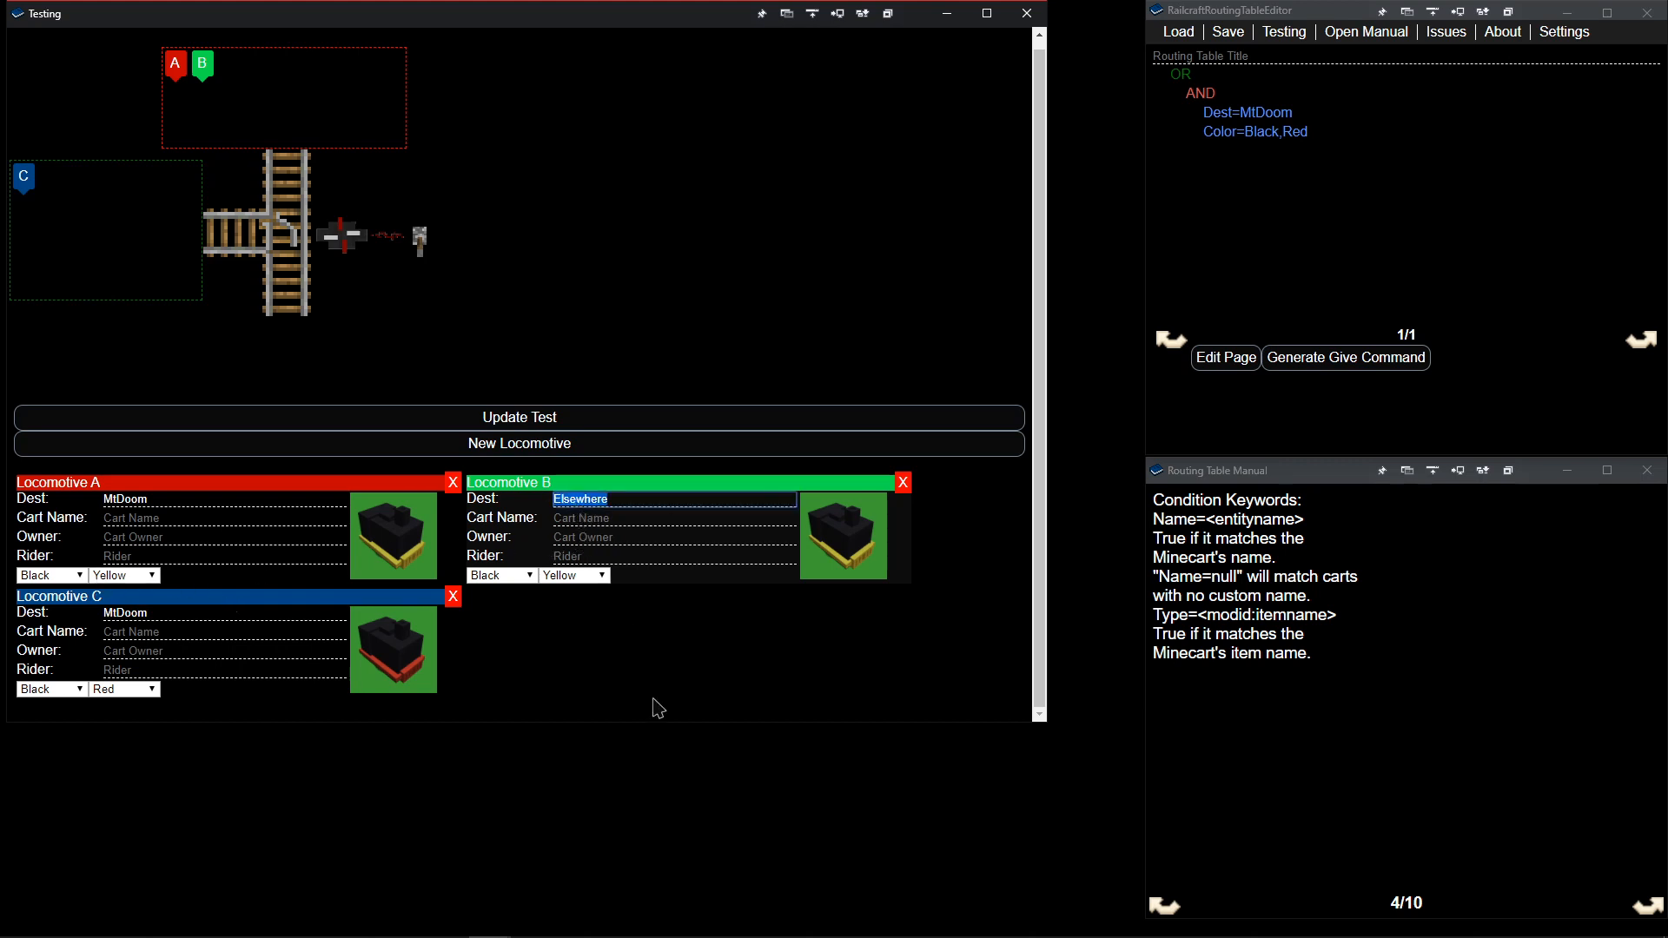
click(1230, 374)
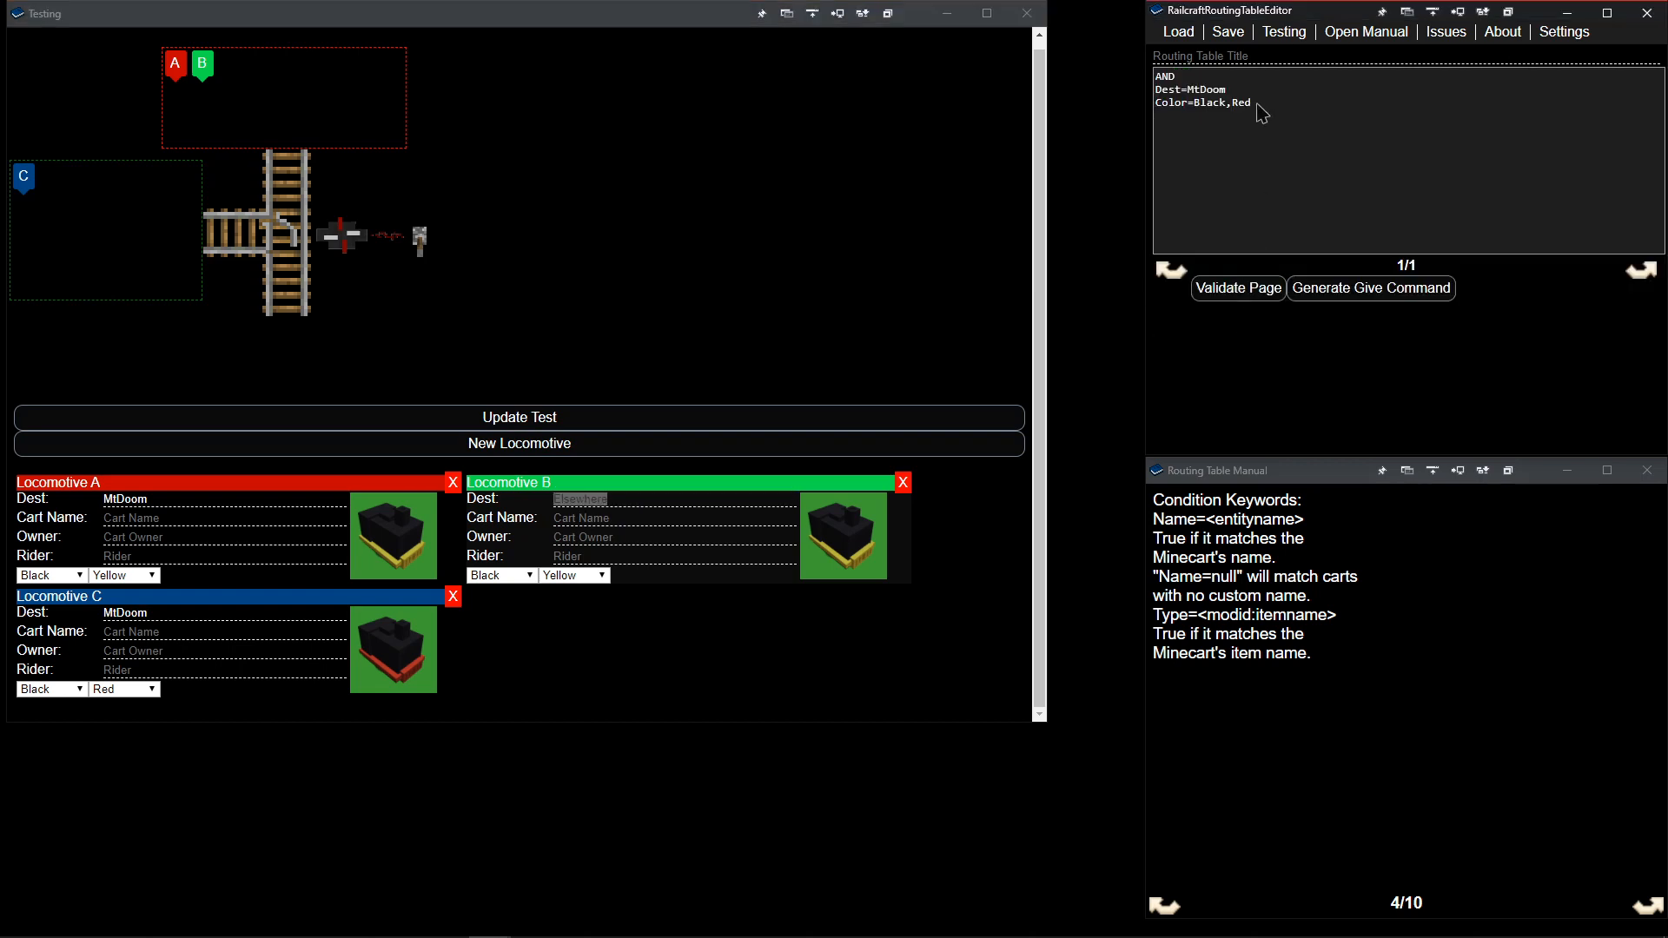
click(1207, 96)
double_click(1207, 96)
key(ctrl+v)
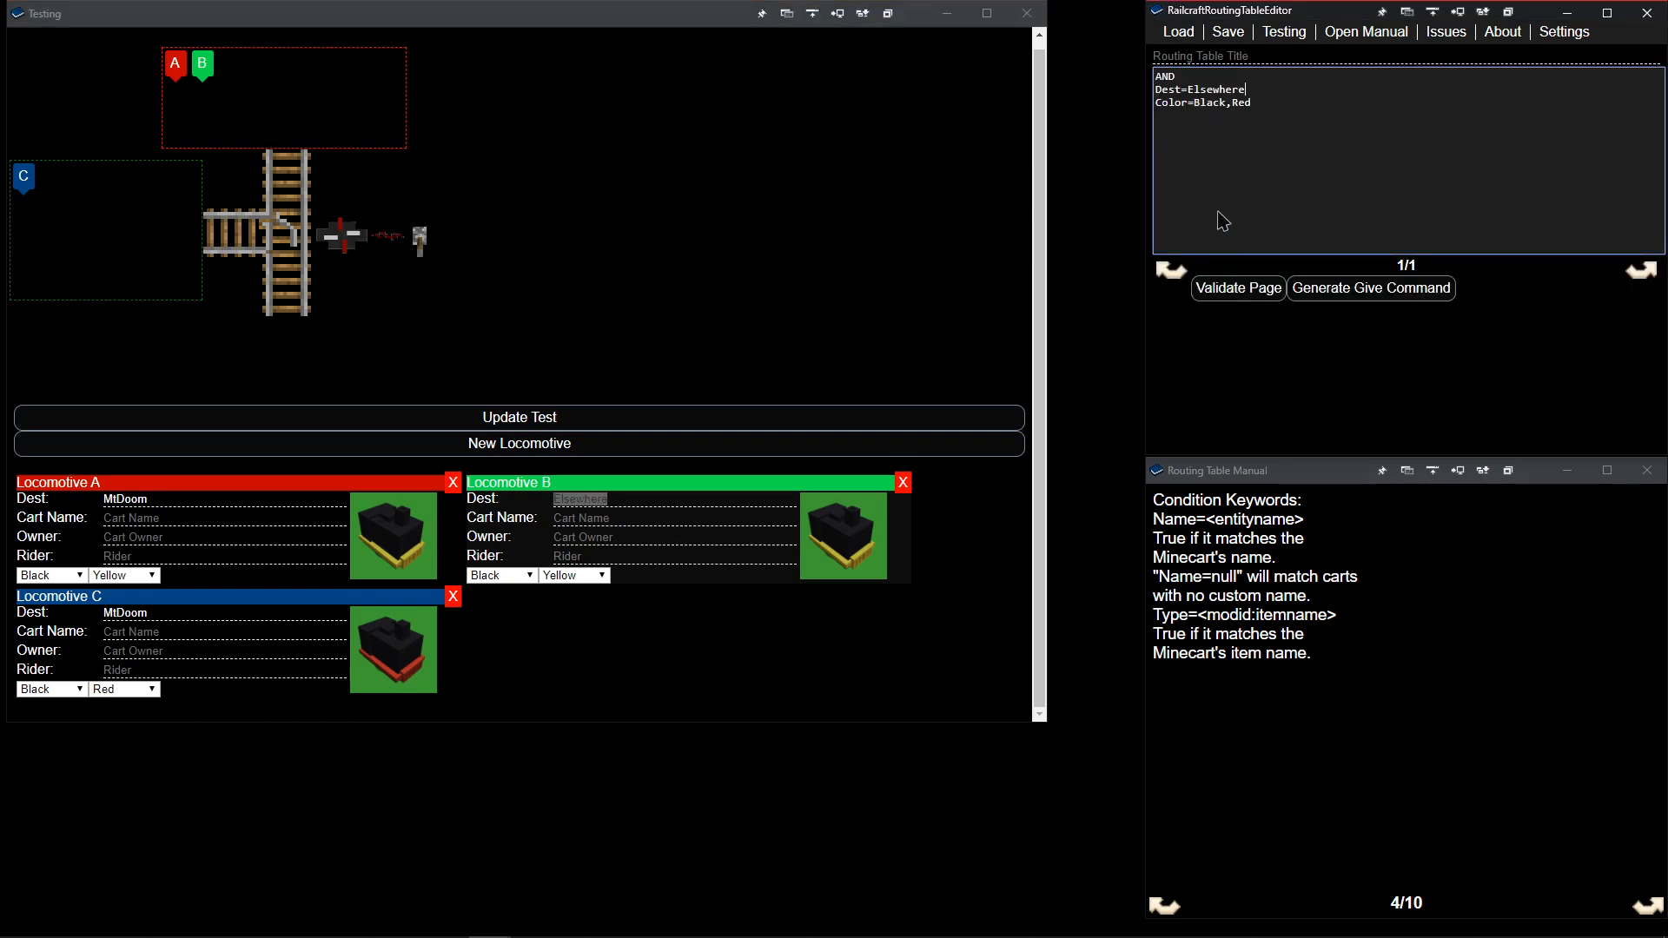
click(1220, 354)
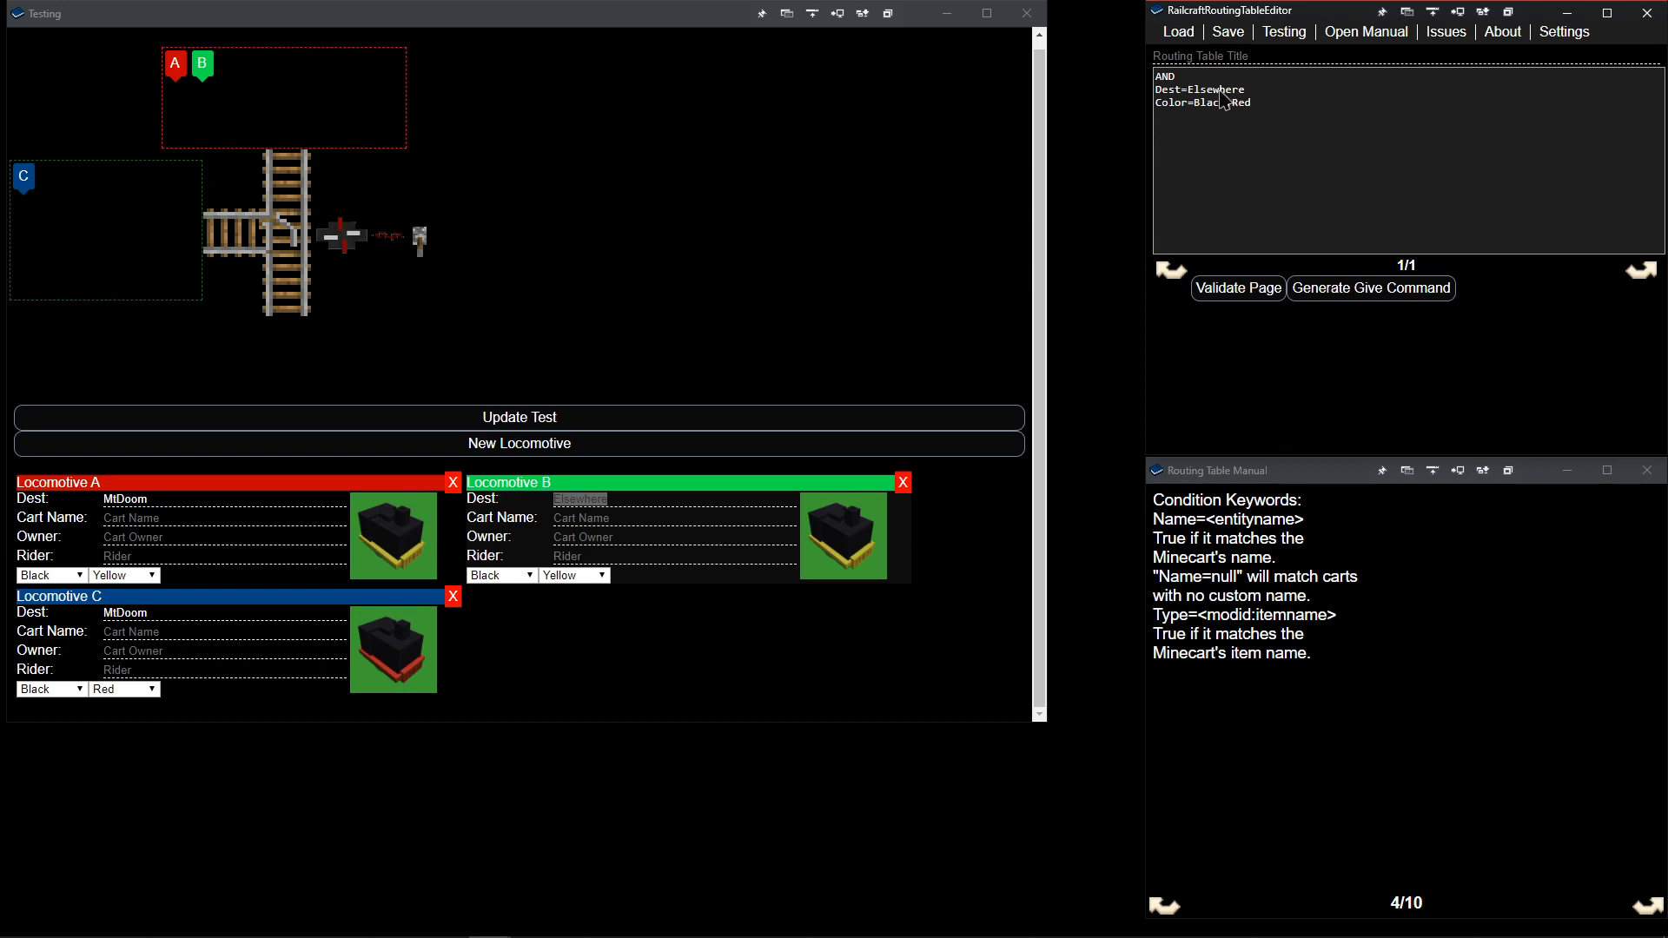
click(1237, 295)
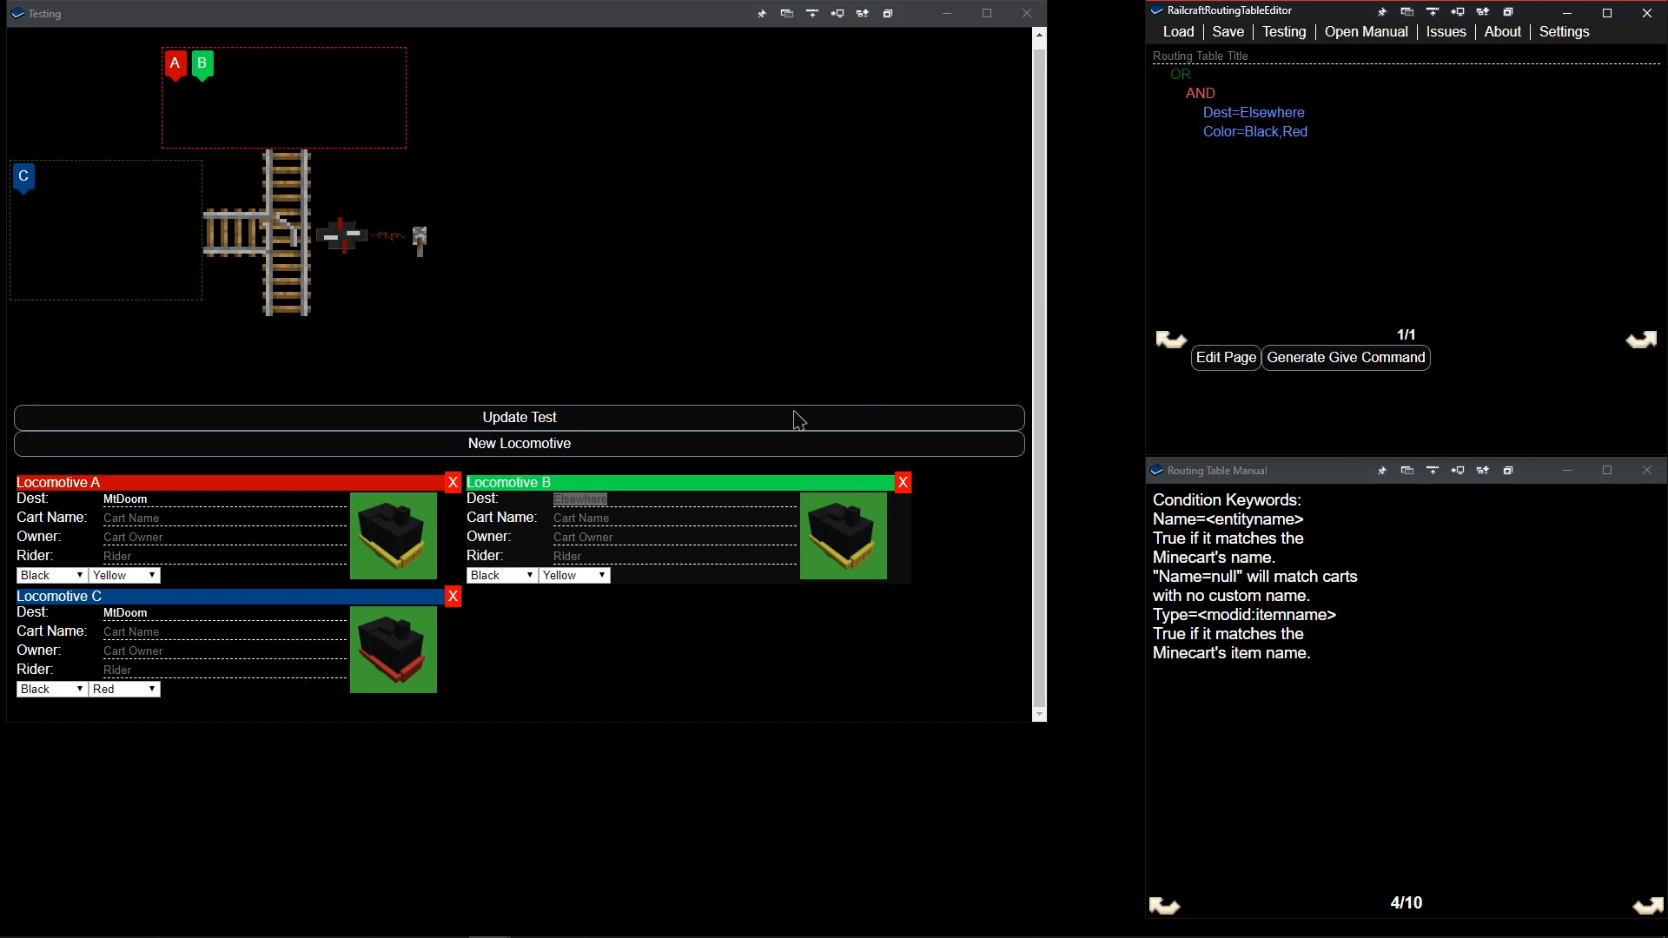
click(495, 425)
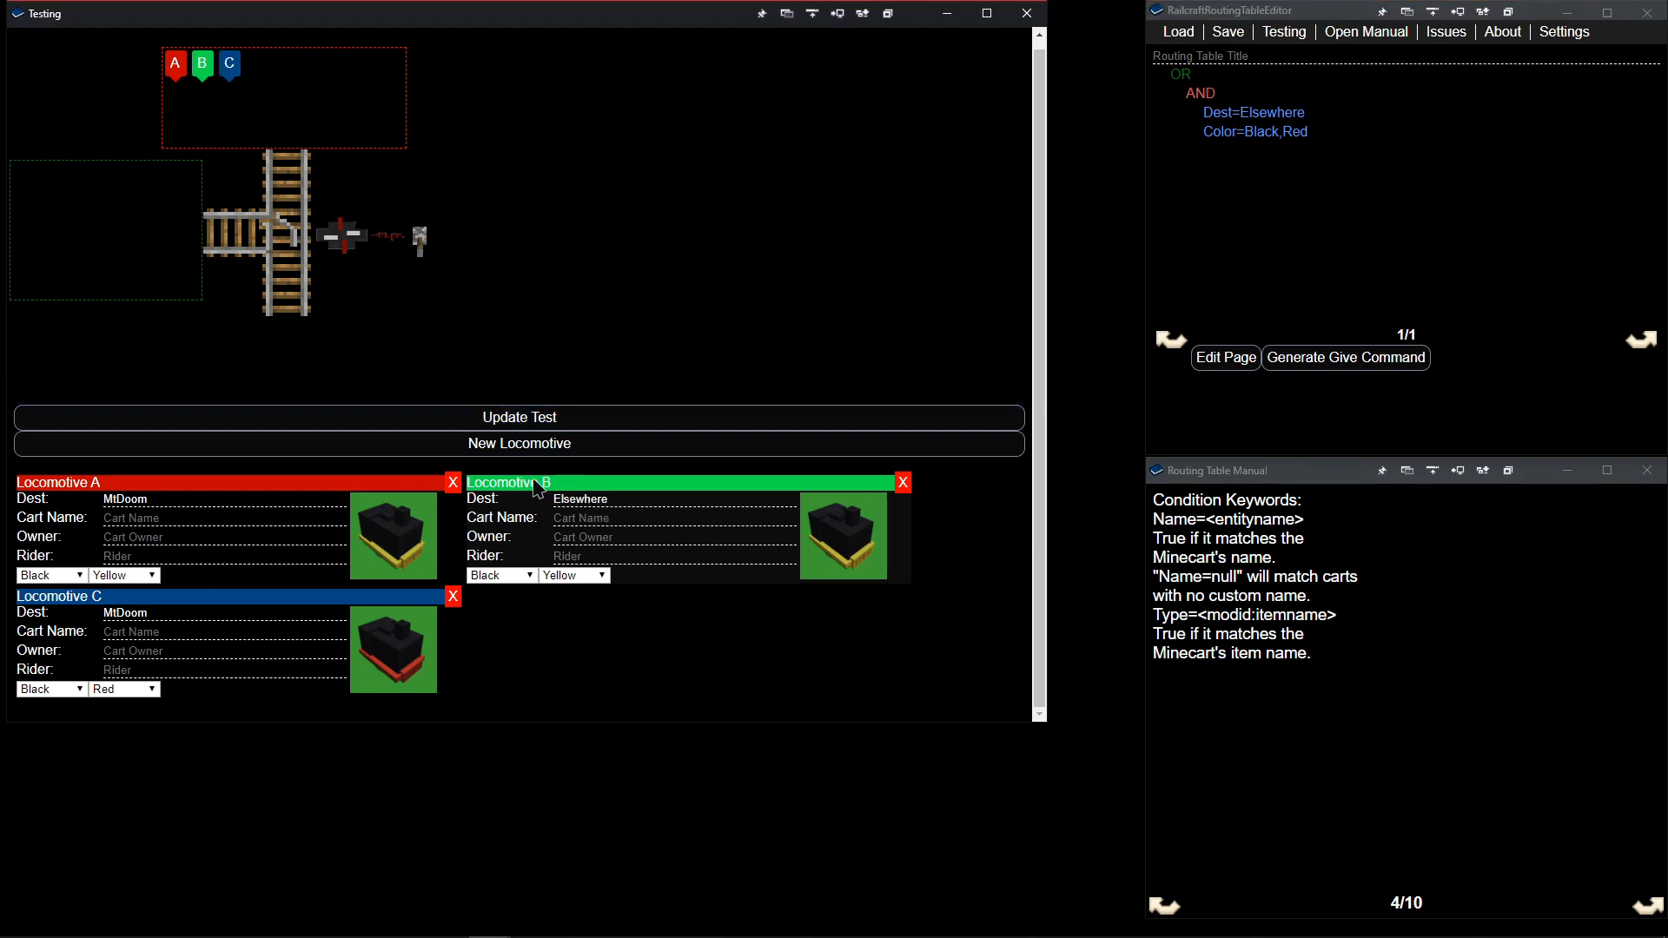
Set locomotive B's second color to Red and update the test.
double_click(568, 503)
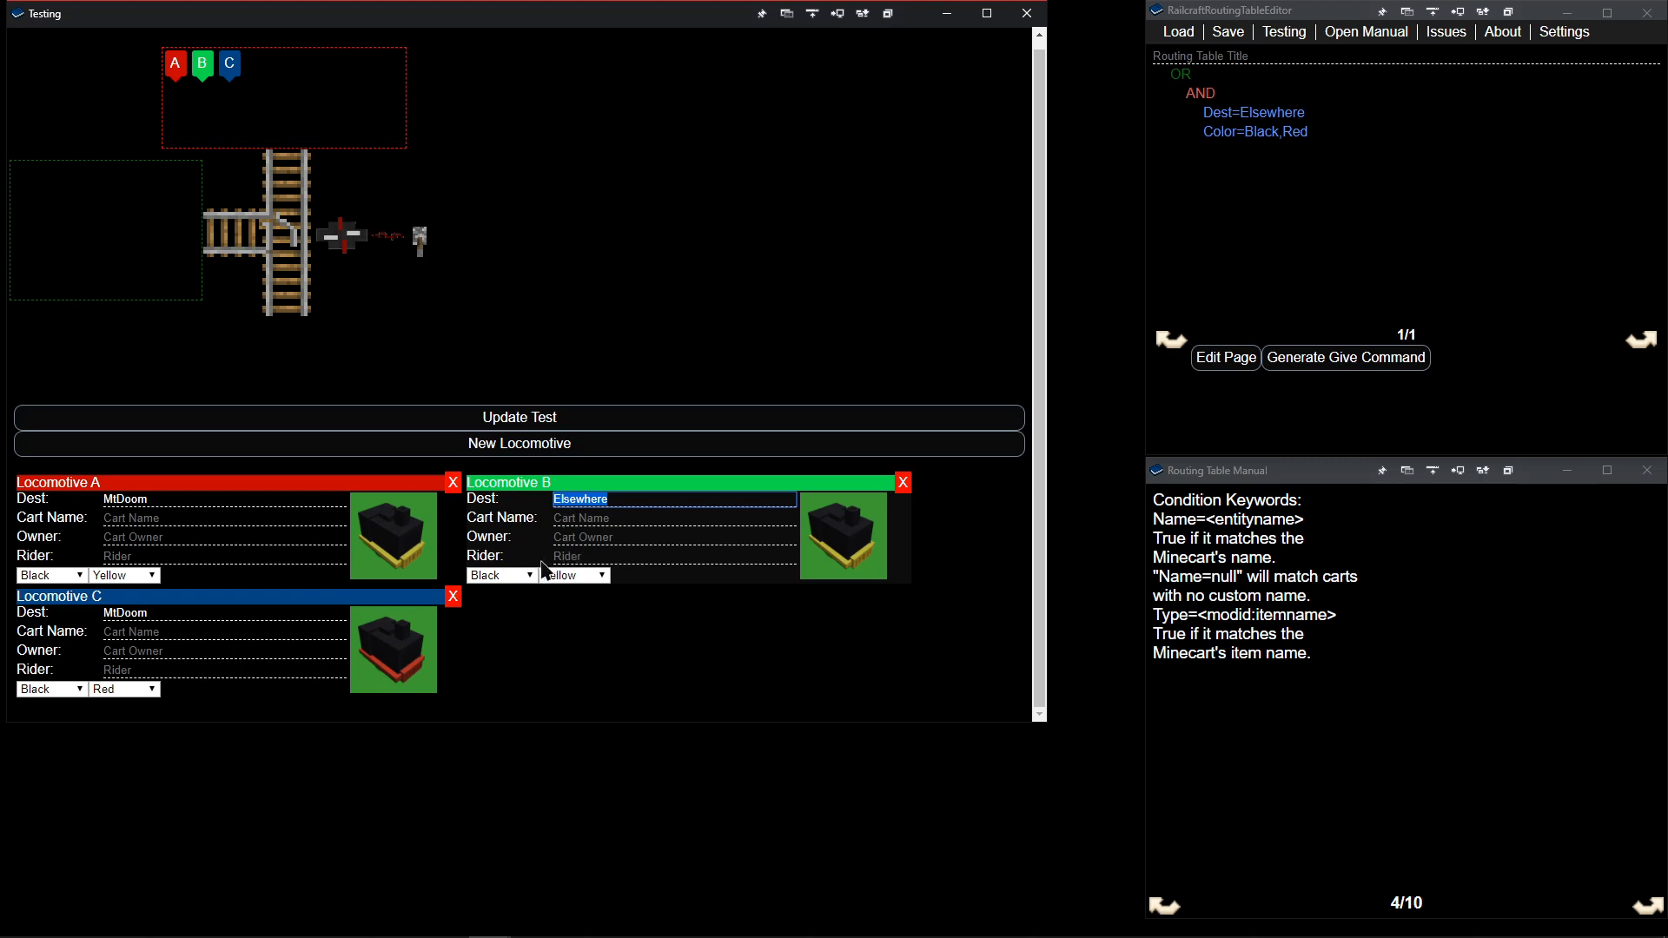
click(579, 575)
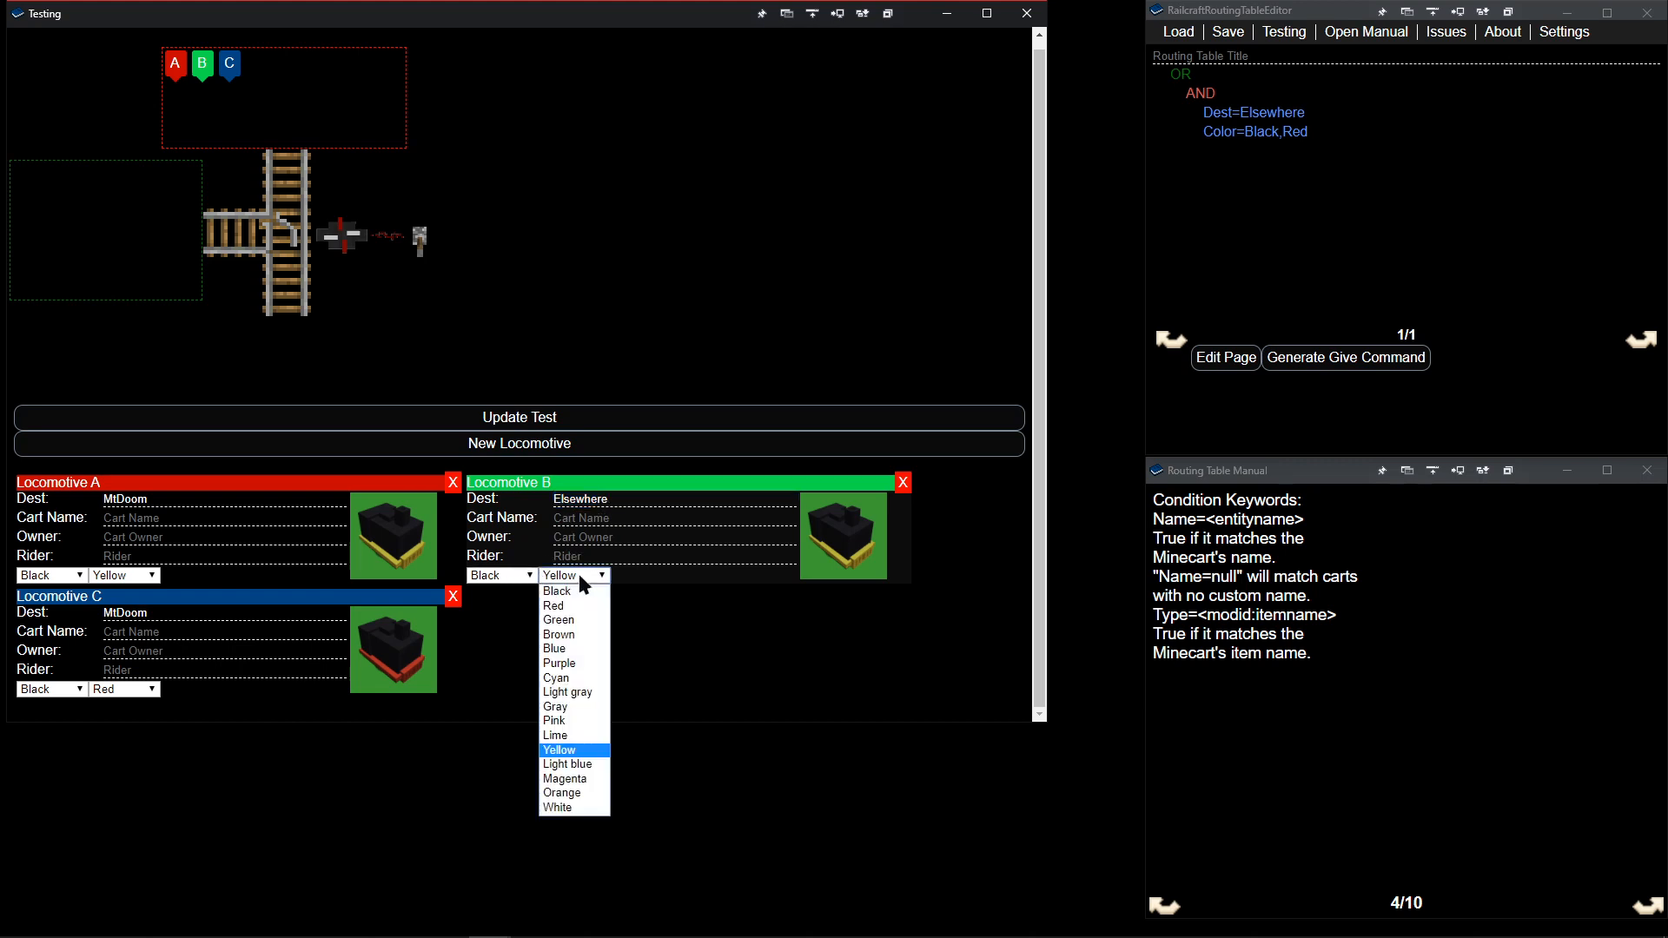
click(582, 614)
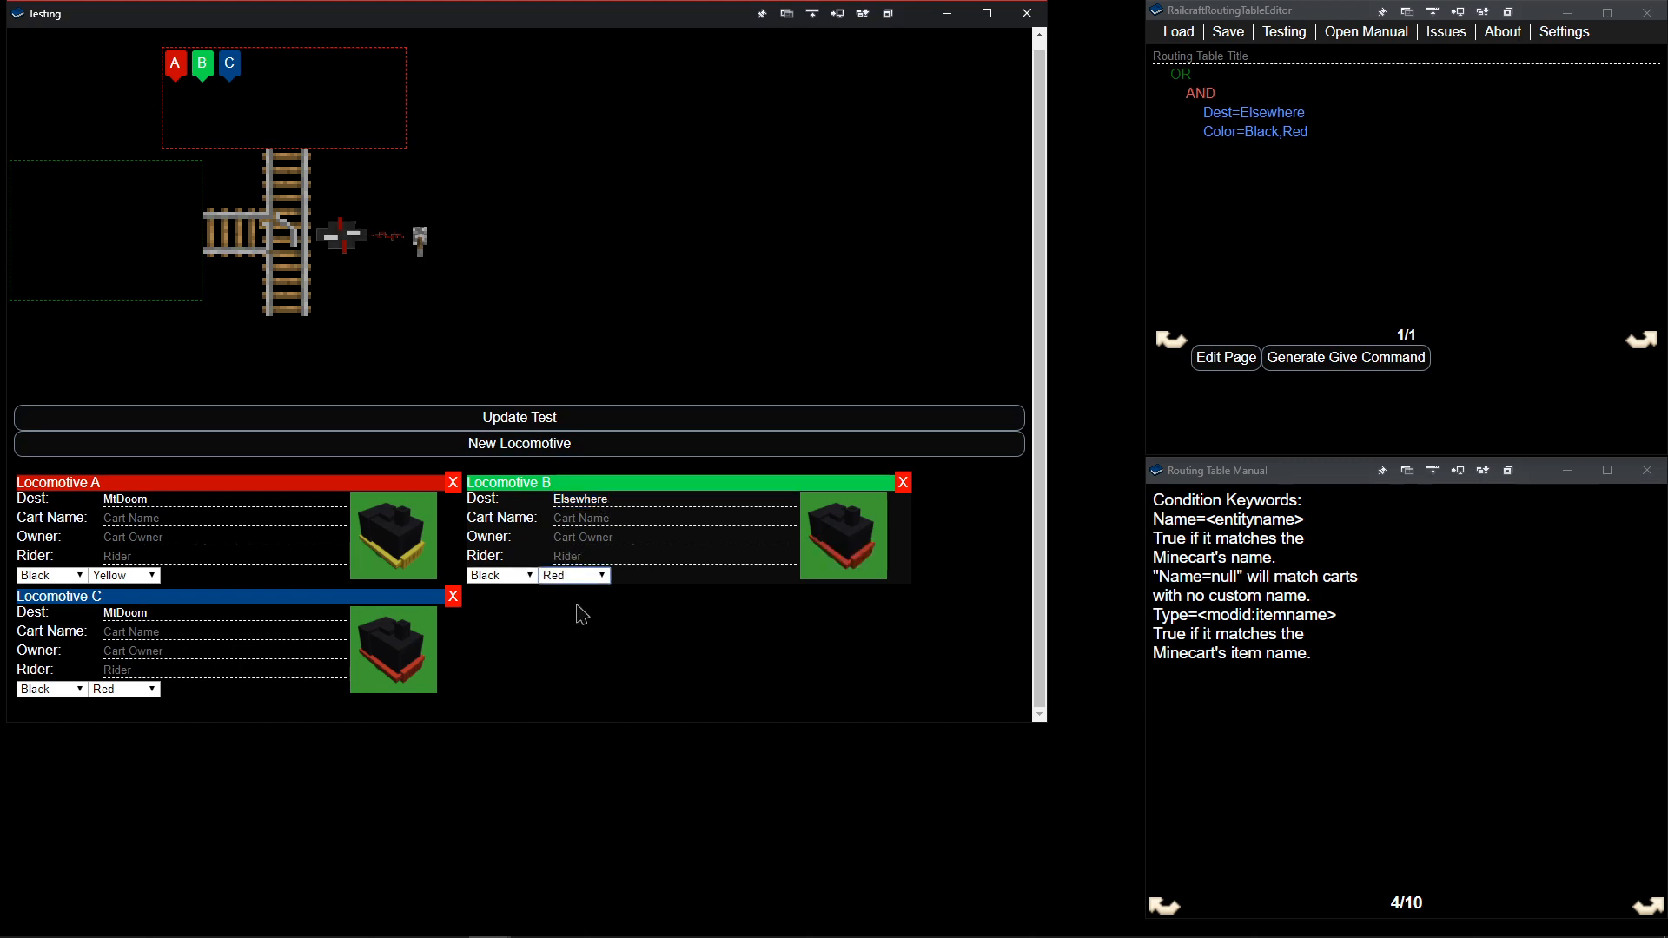
click(523, 420)
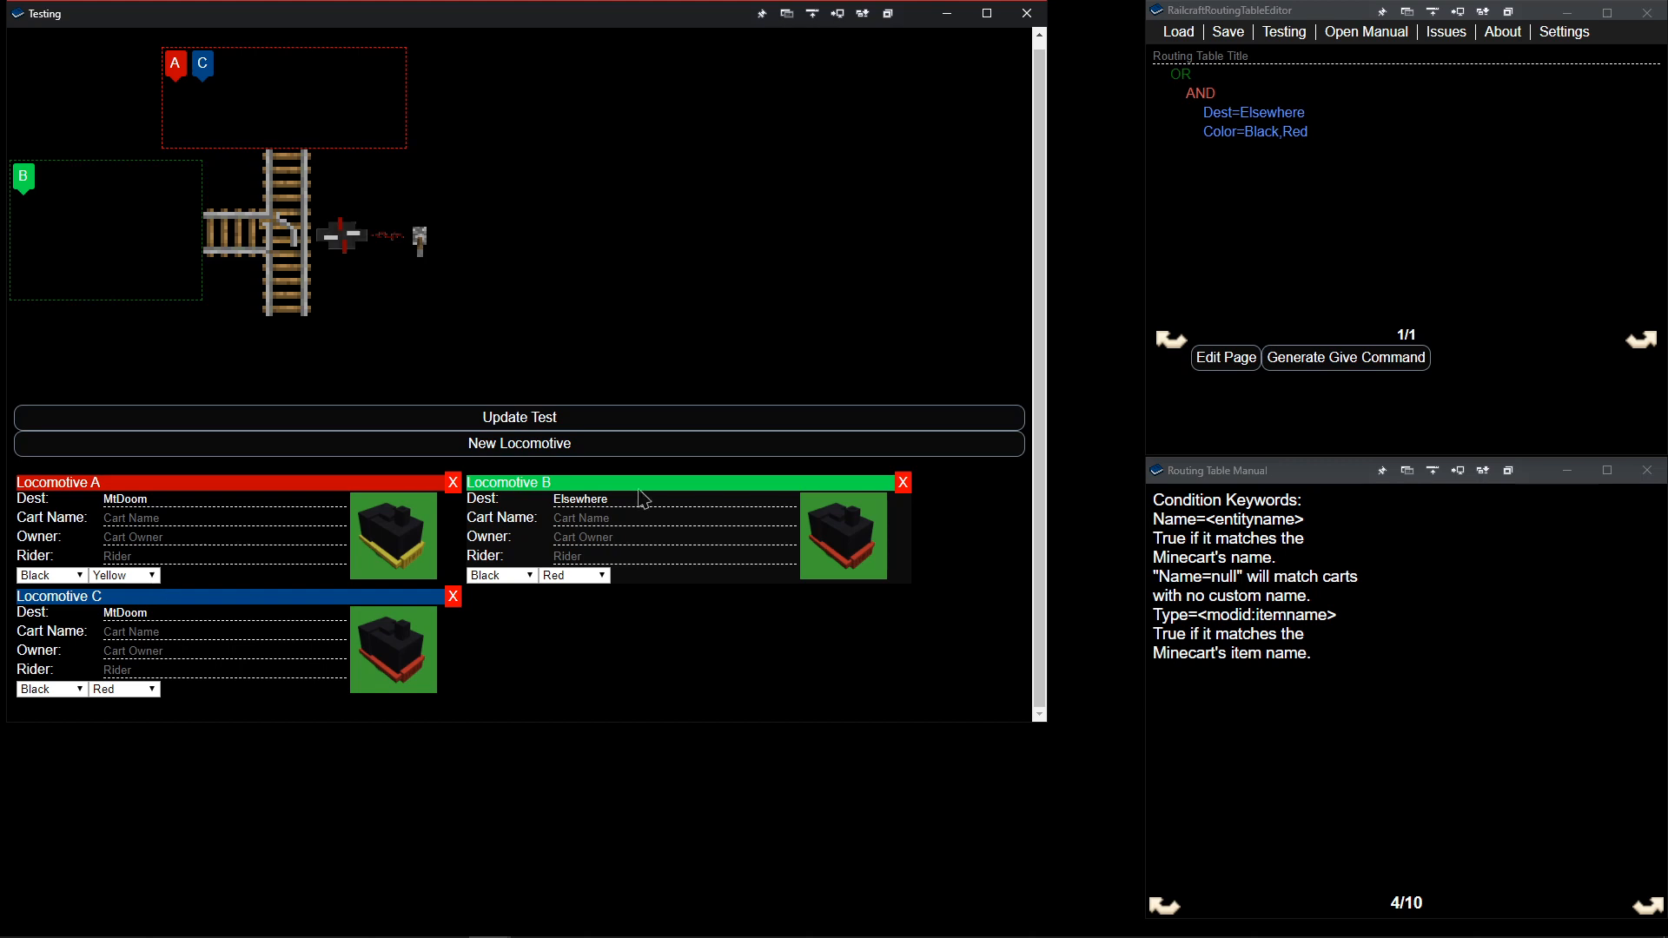
Add a fourth locomotive to the test and toggle the redstone lever twice.
click(636, 450)
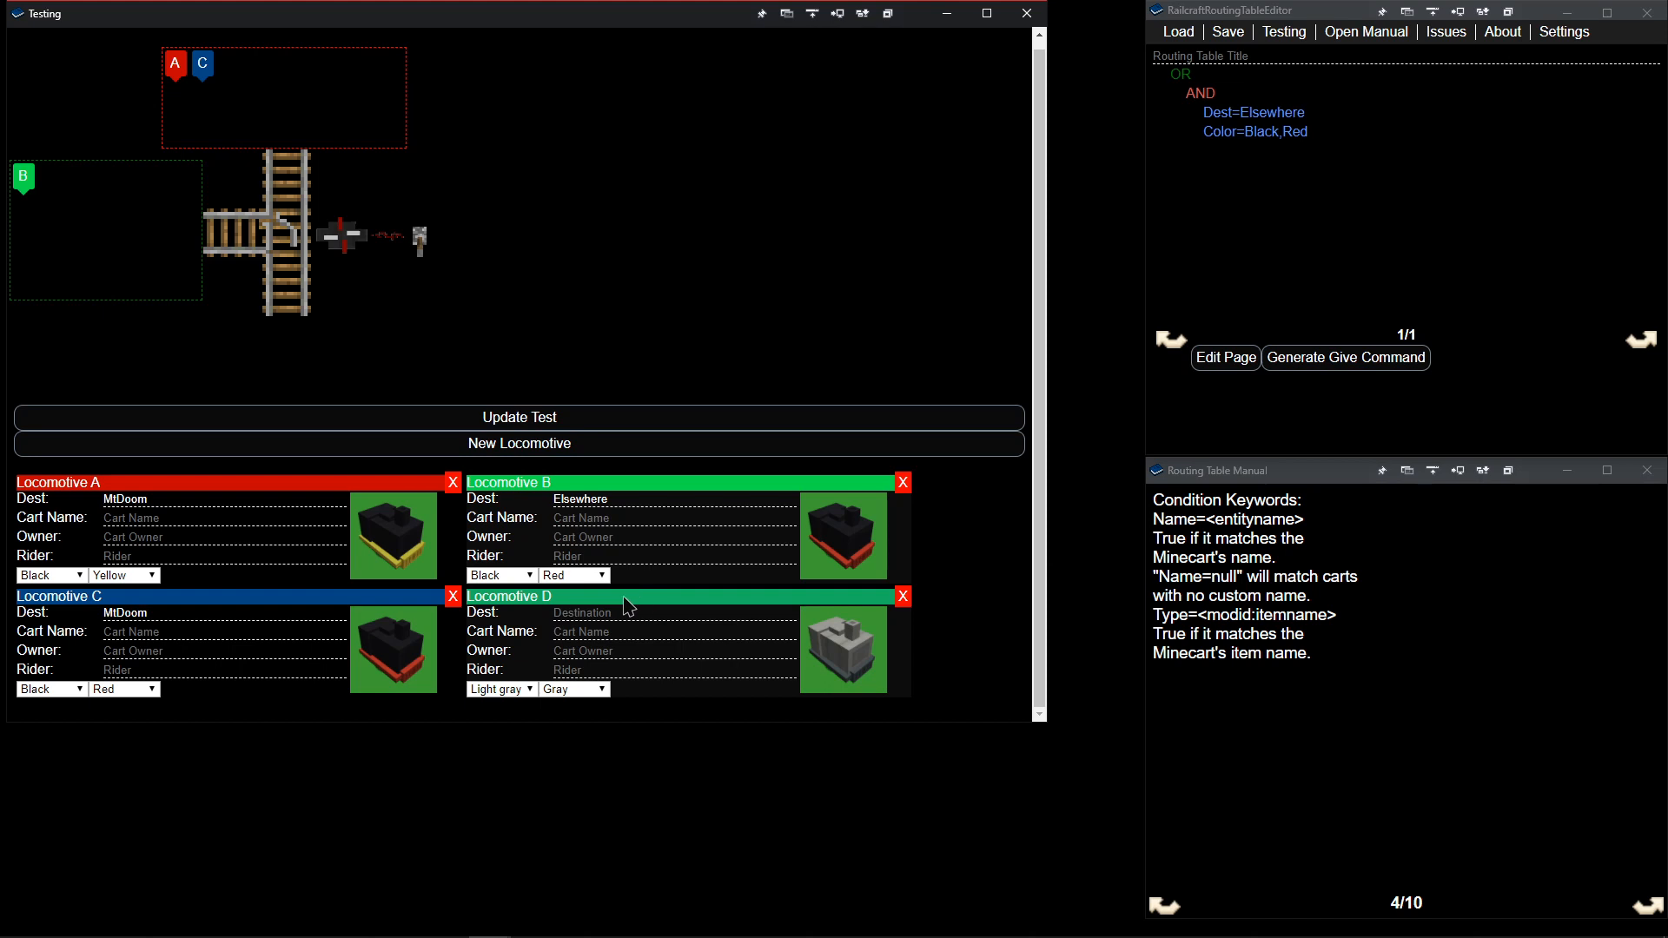
scroll(947, 588, up, 1)
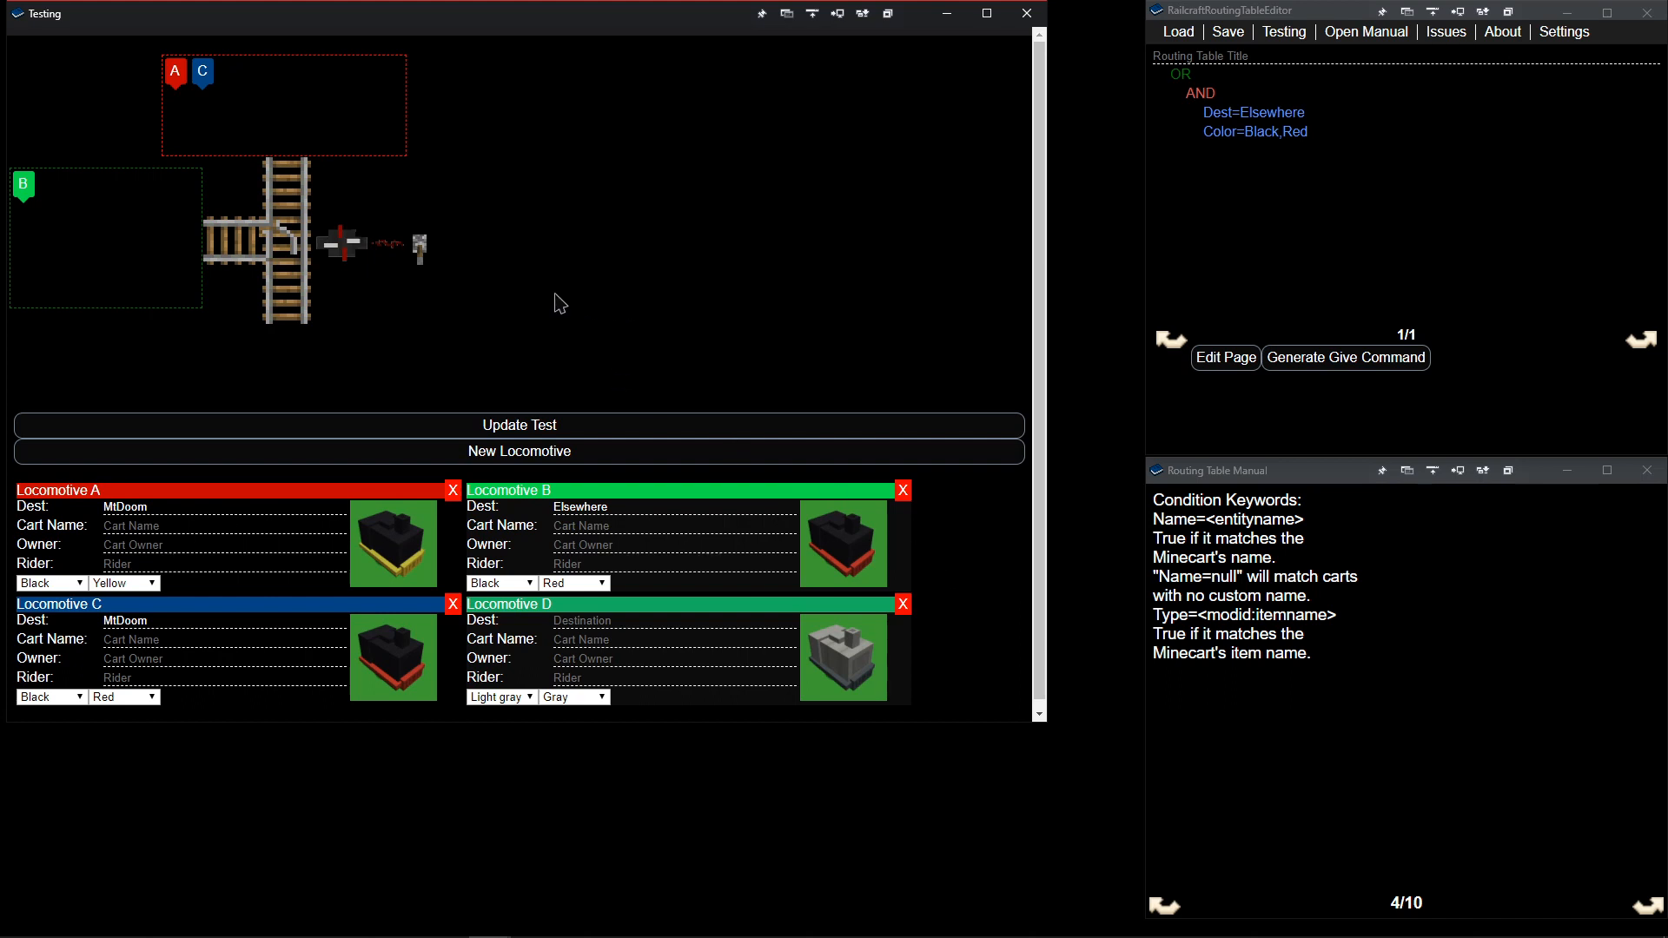
click(422, 254)
click(419, 252)
Replace the page's color rule with Redstone=true, validate the page, and update the test with the redstone lever switched on.
click(1226, 368)
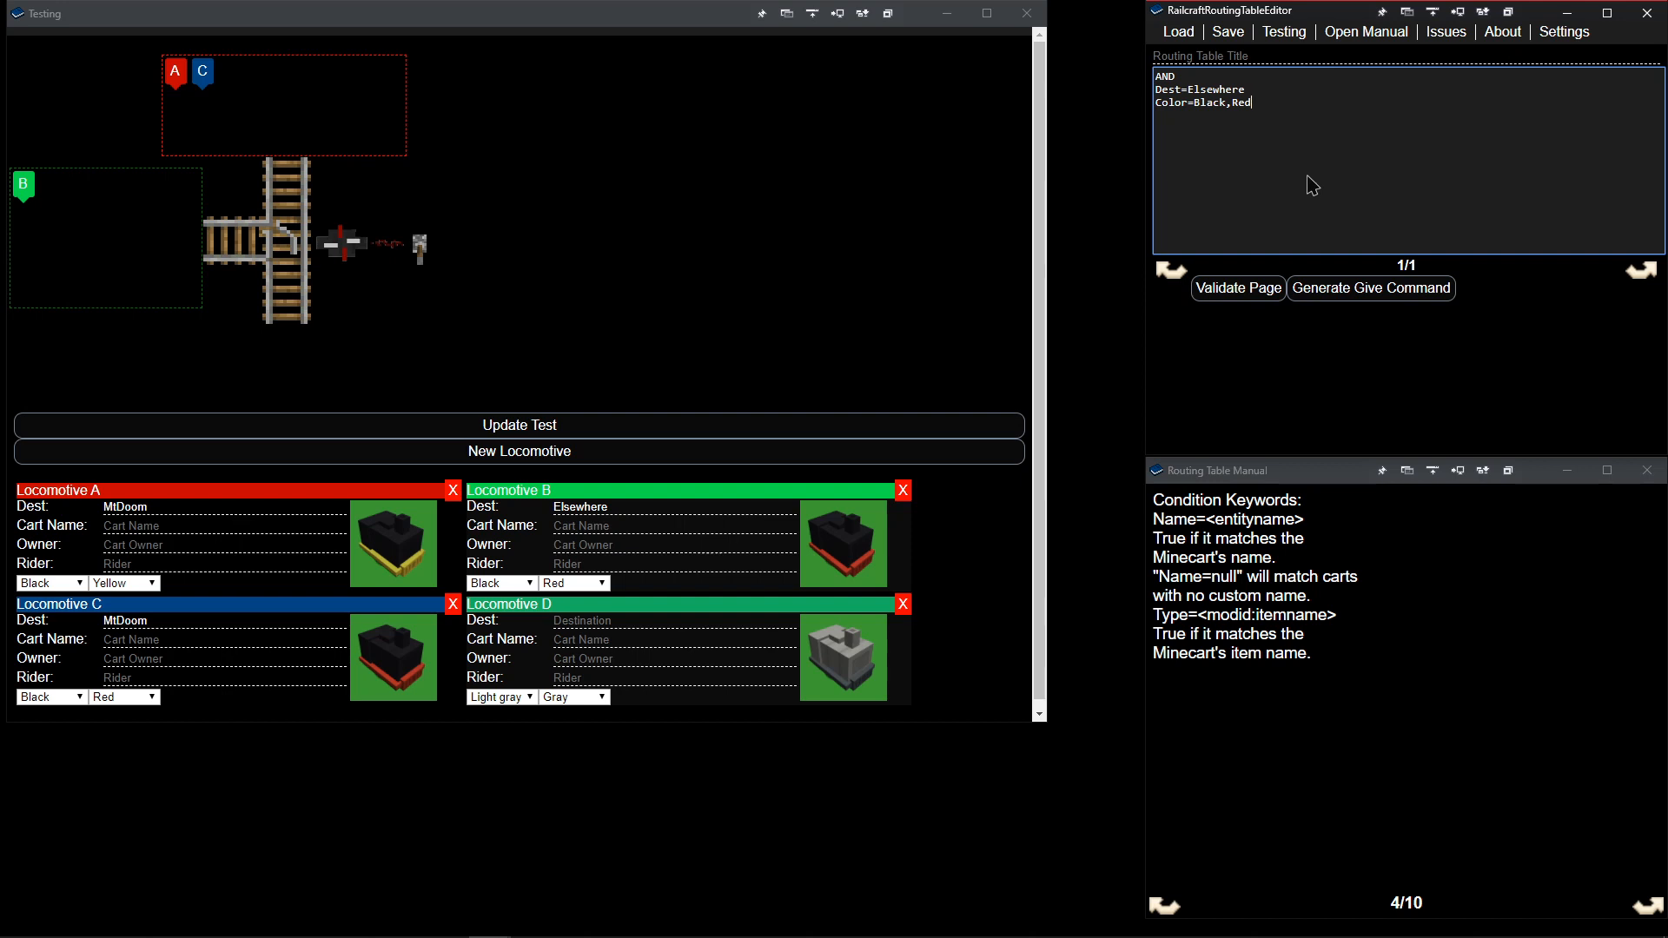
triple_click(1312, 186)
text(Redstone=true)
click(1240, 294)
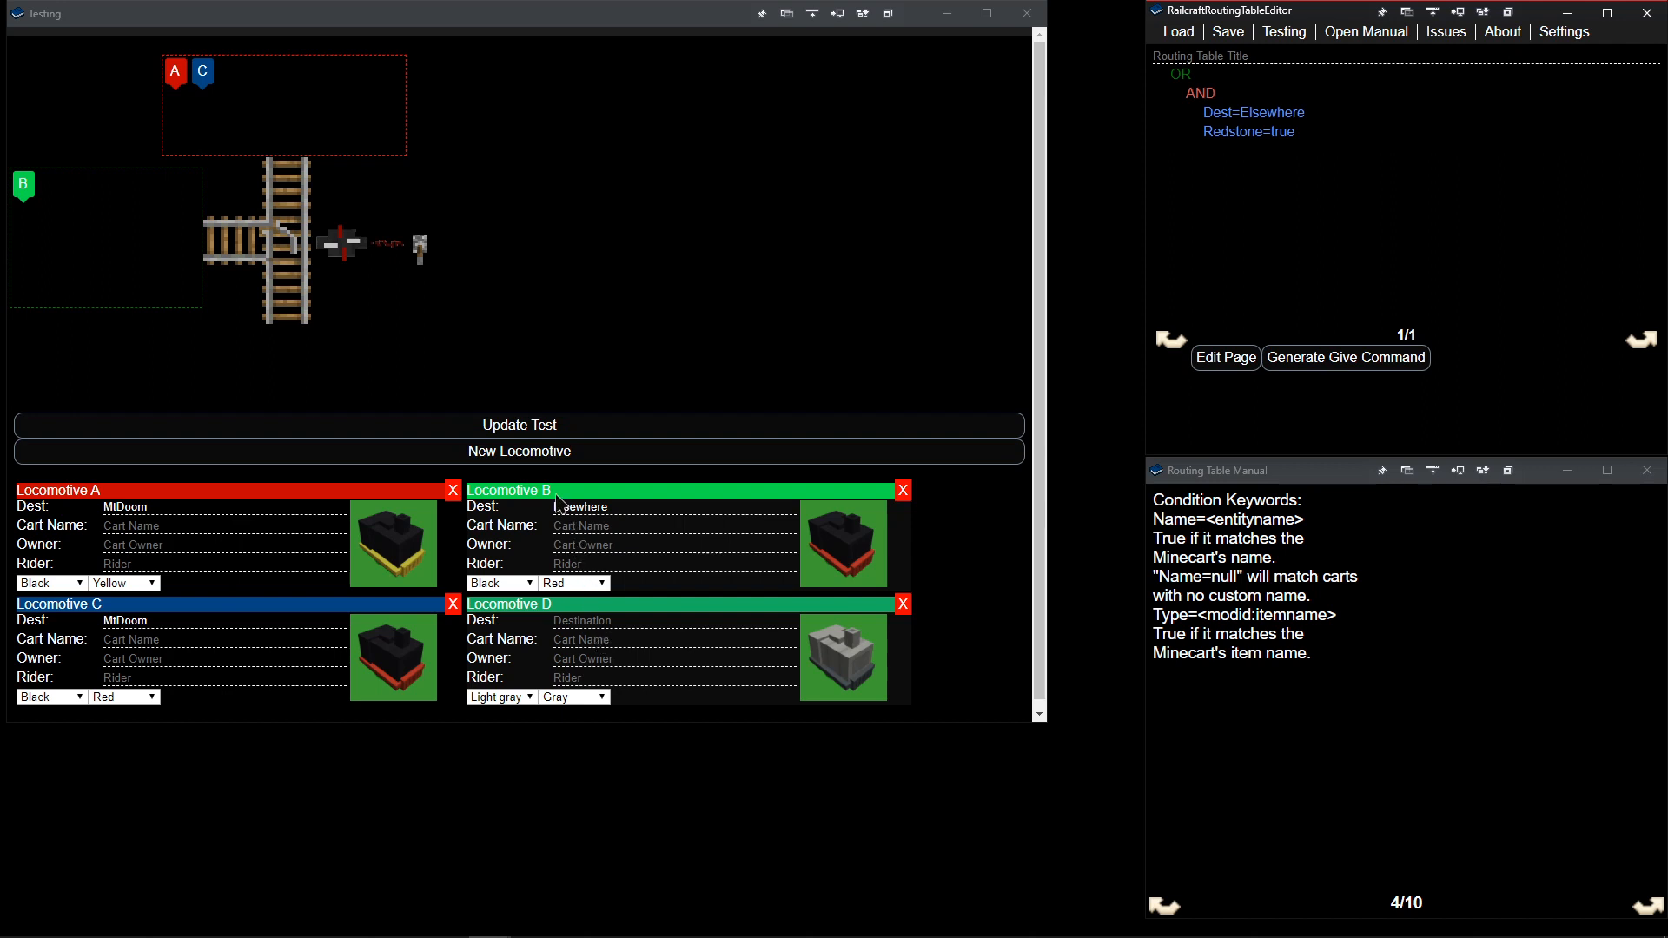
click(423, 429)
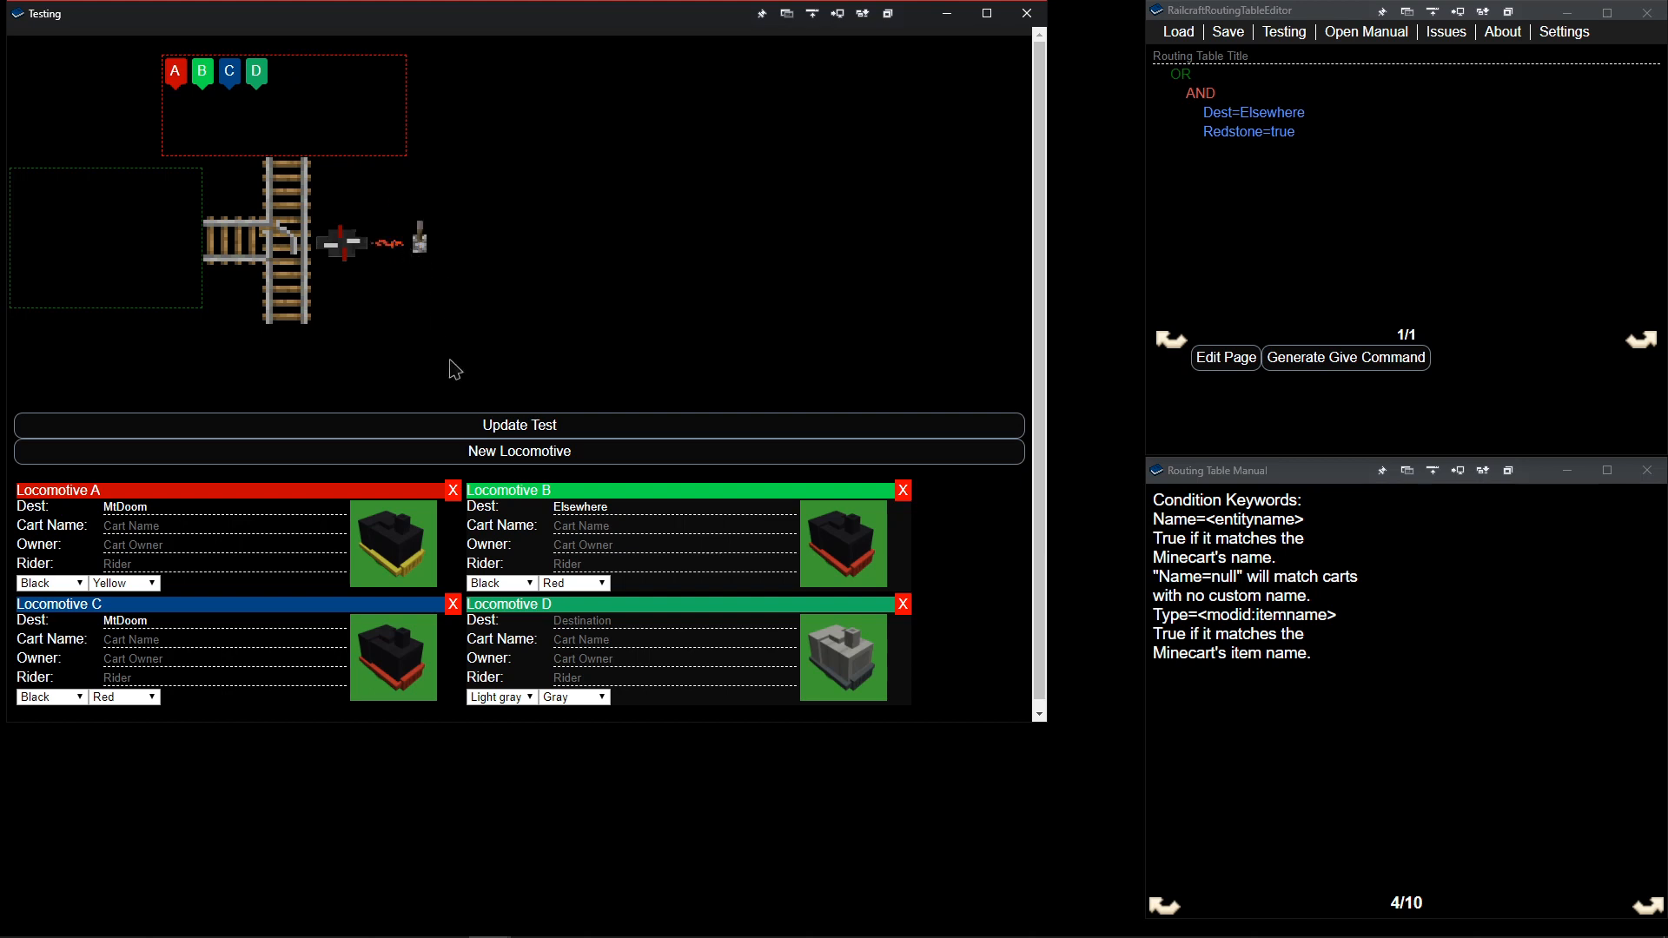
click(453, 425)
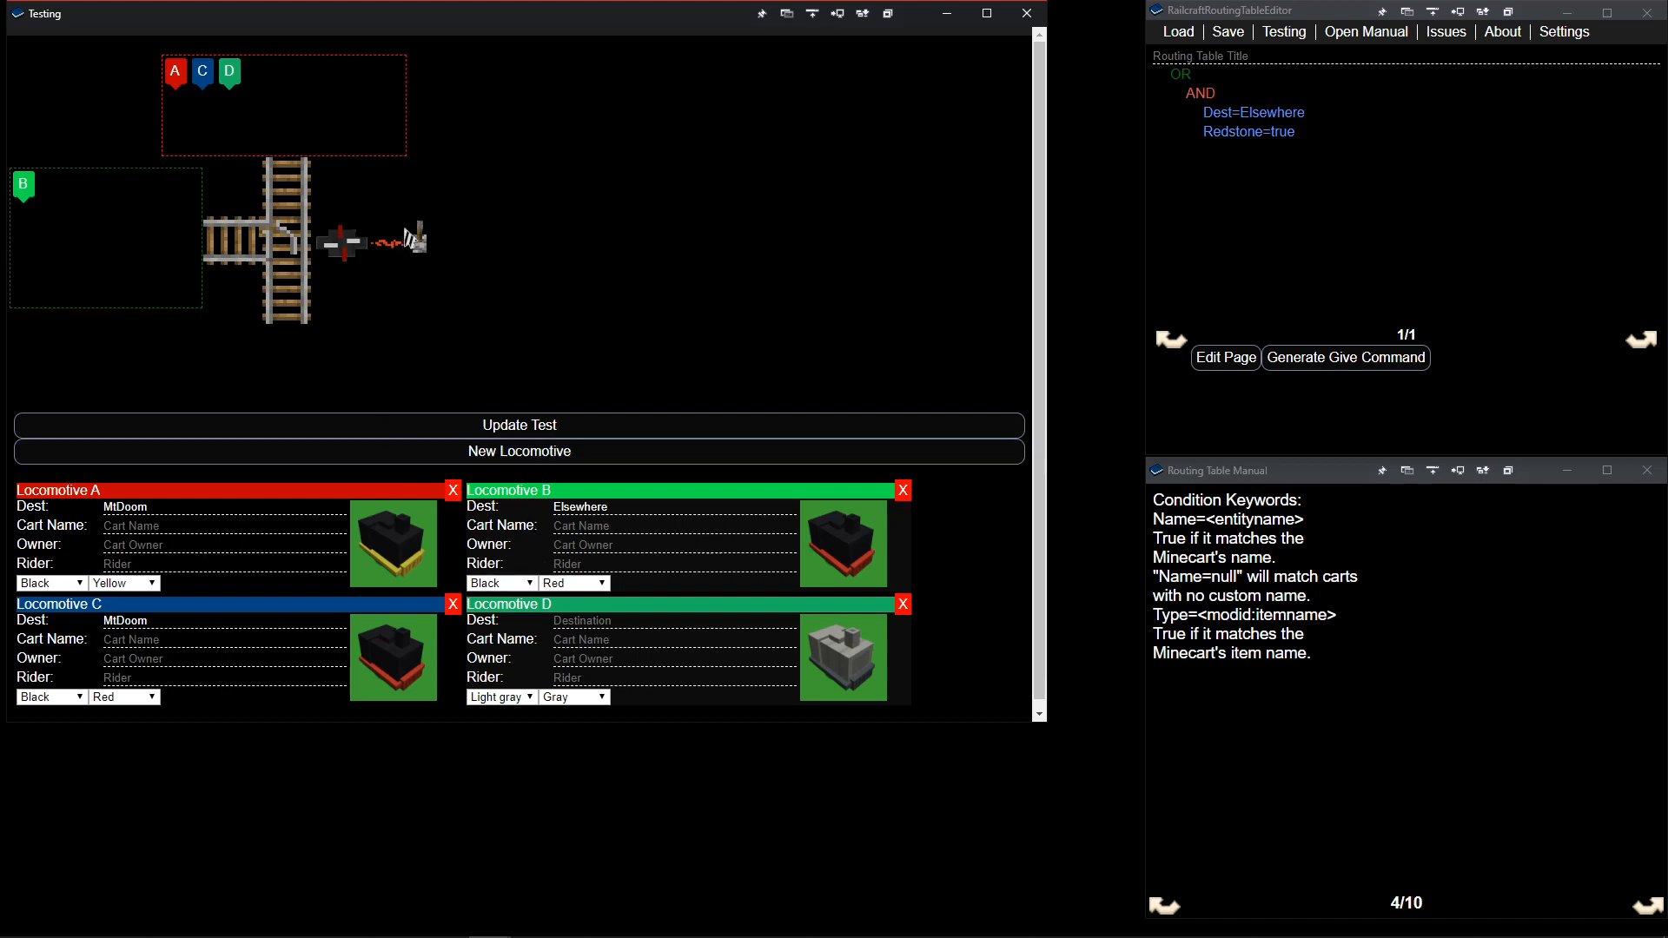
Highlight the Redstone=true rule and locomotive B's destination to compare them with the test result.
drag(1309, 133, 1184, 141)
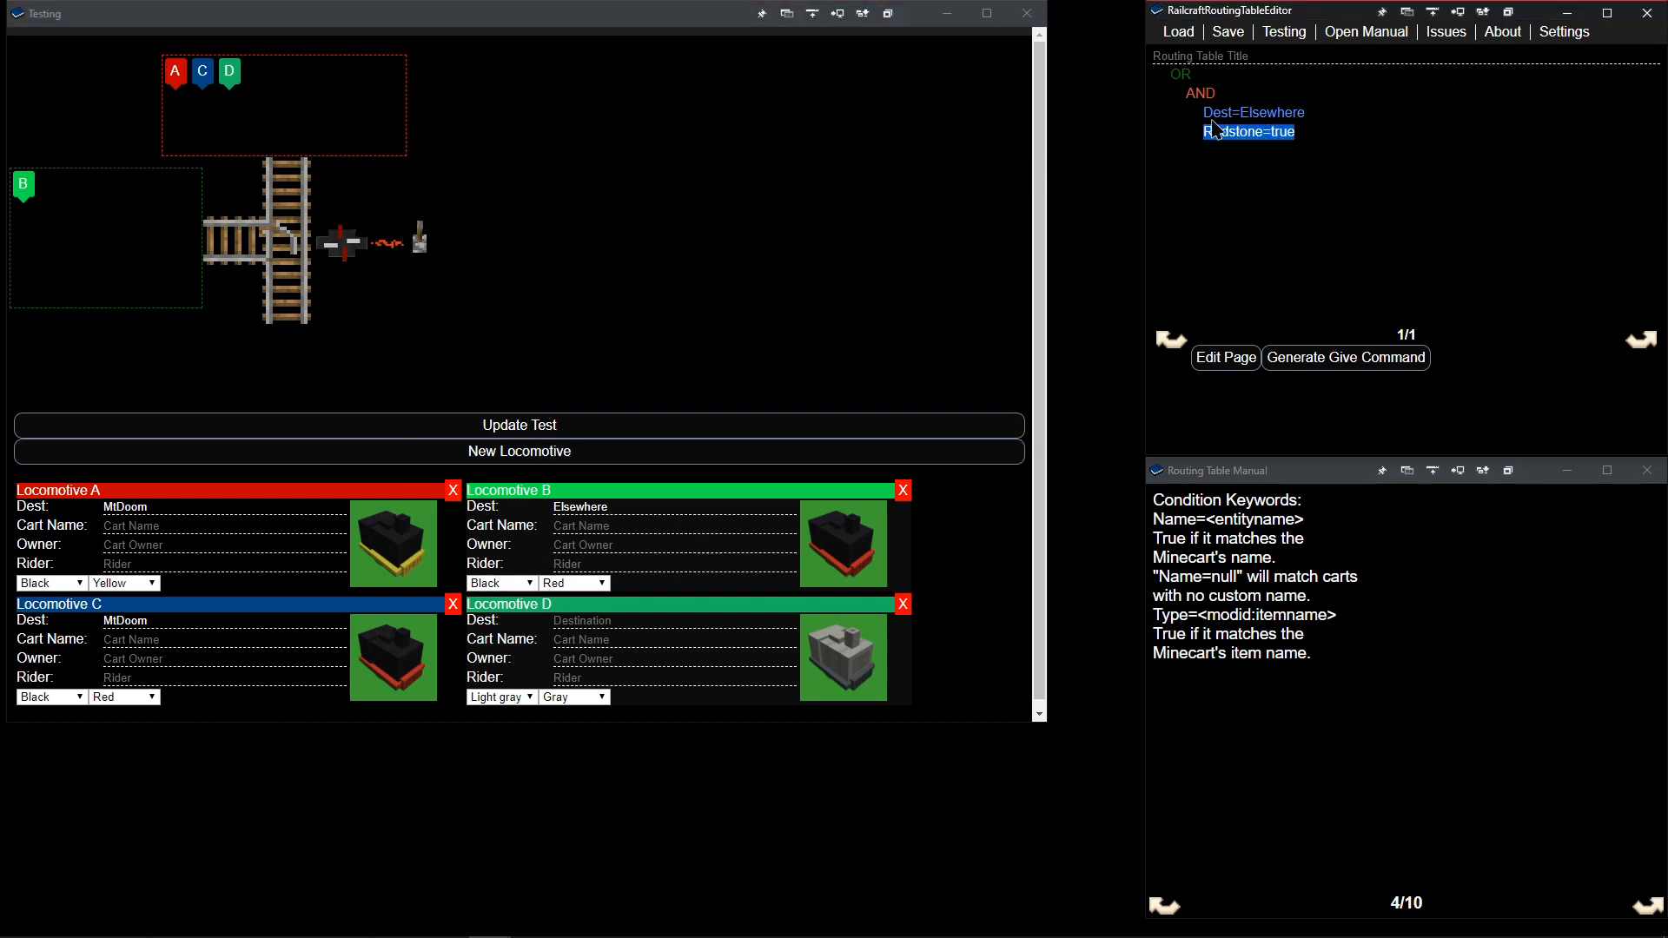
double_click(596, 512)
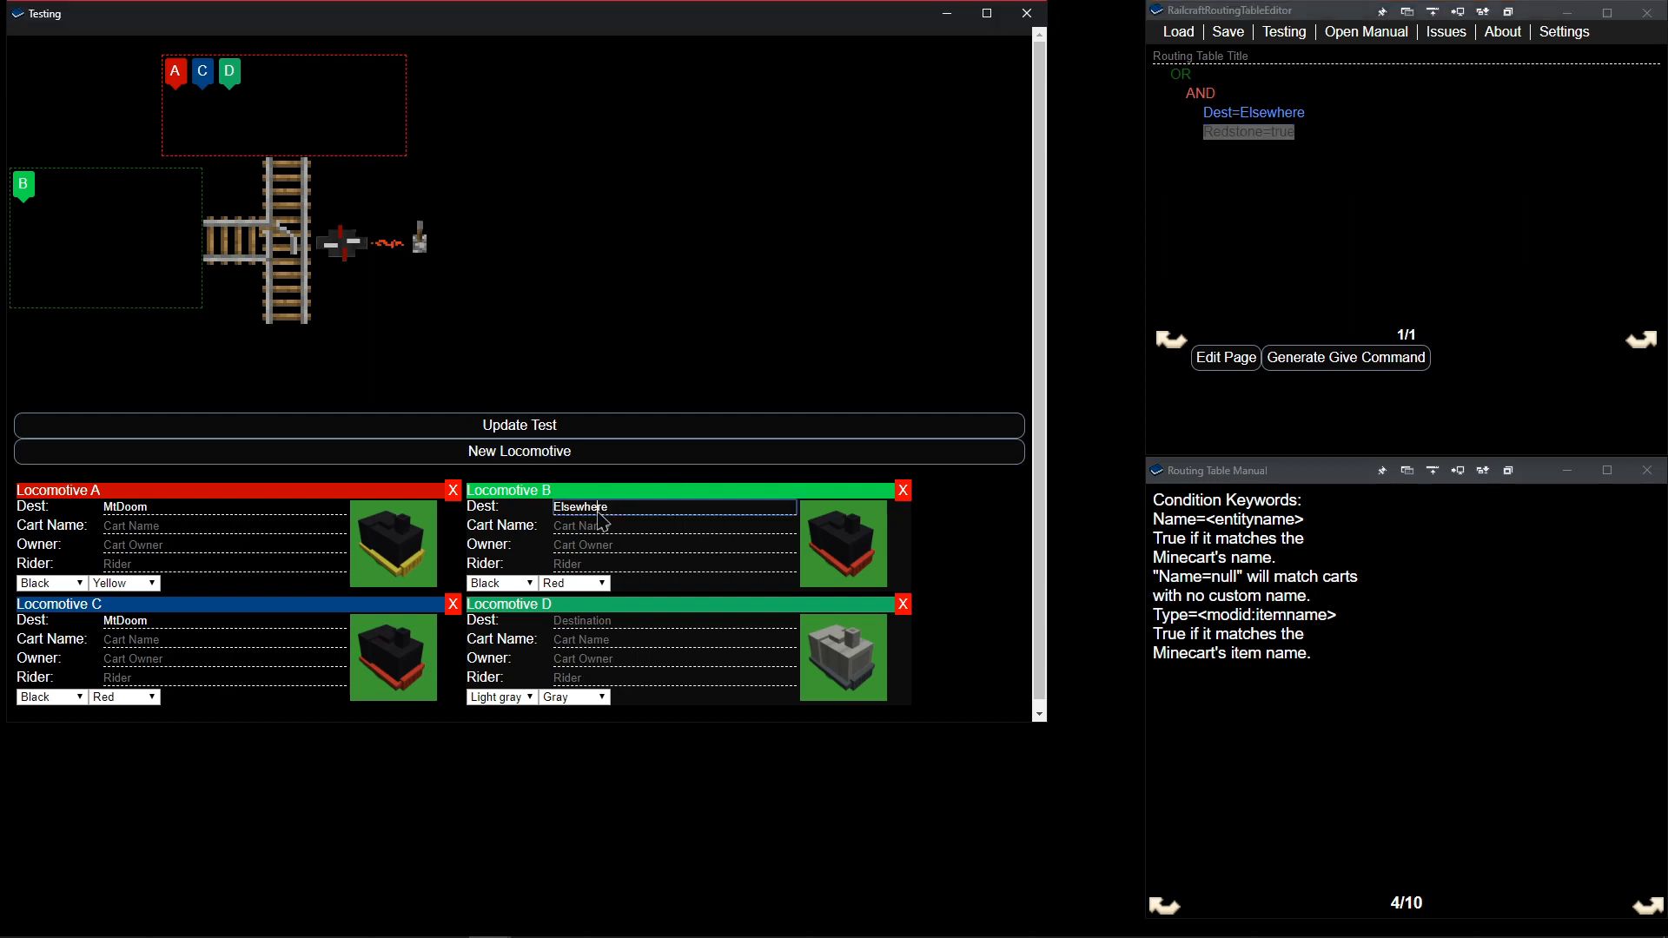
click(1345, 119)
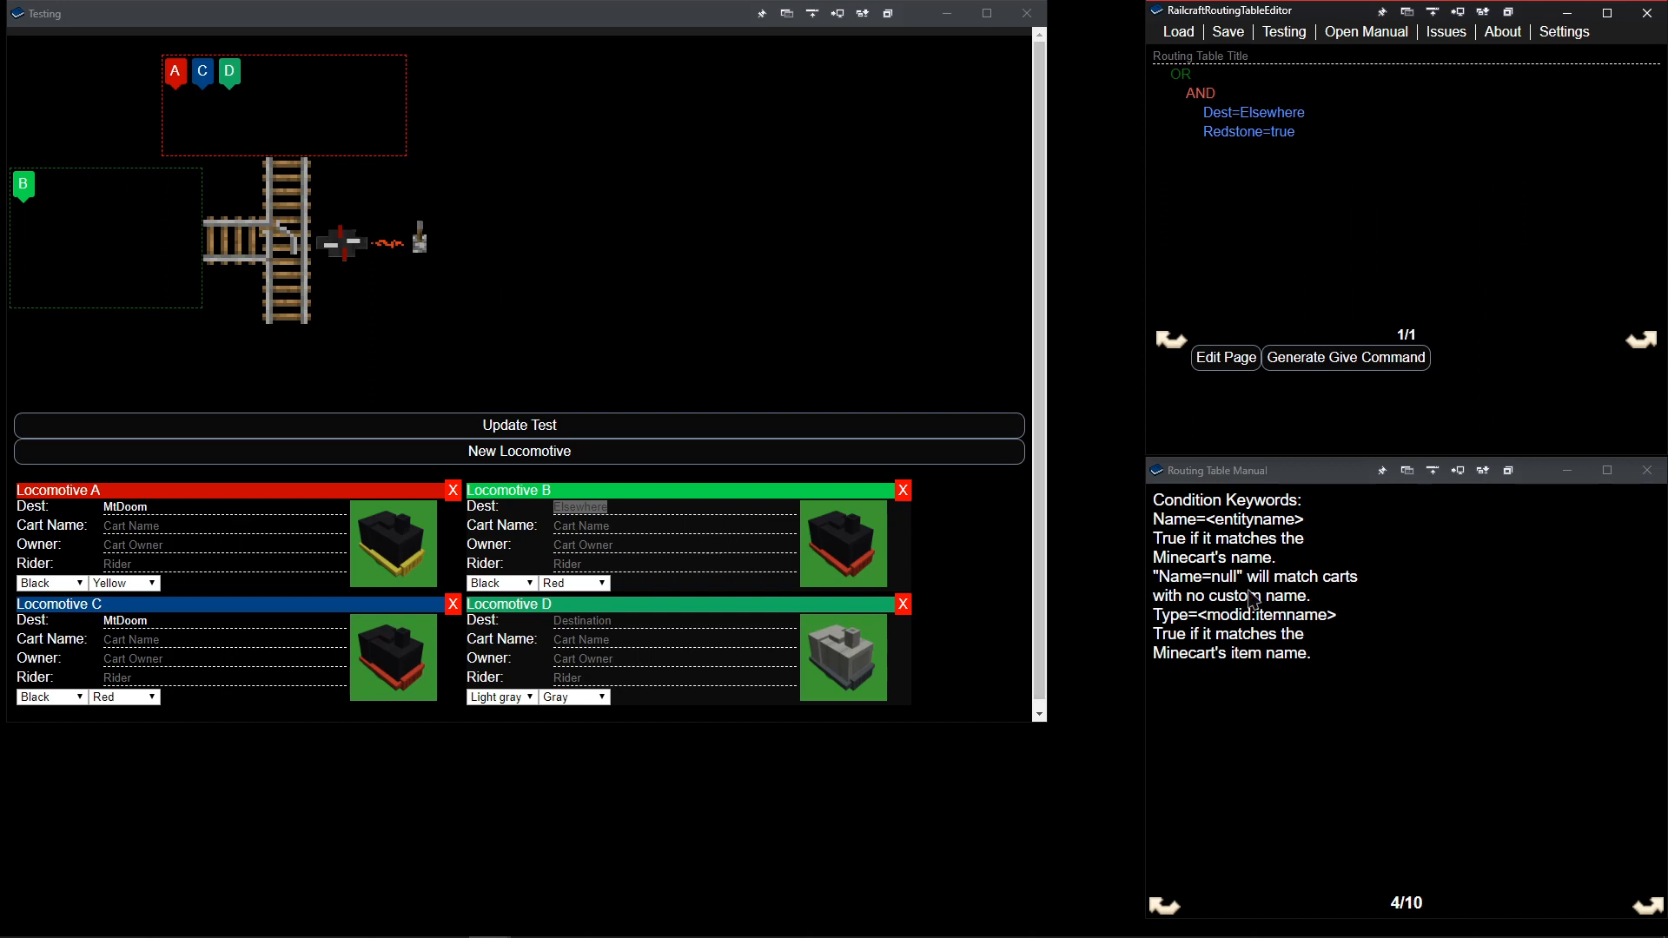
Highlight the Type keyword in the manual and browse the condition keyword pages to the one covering Color and NeedsRefuel.
double_click(1172, 619)
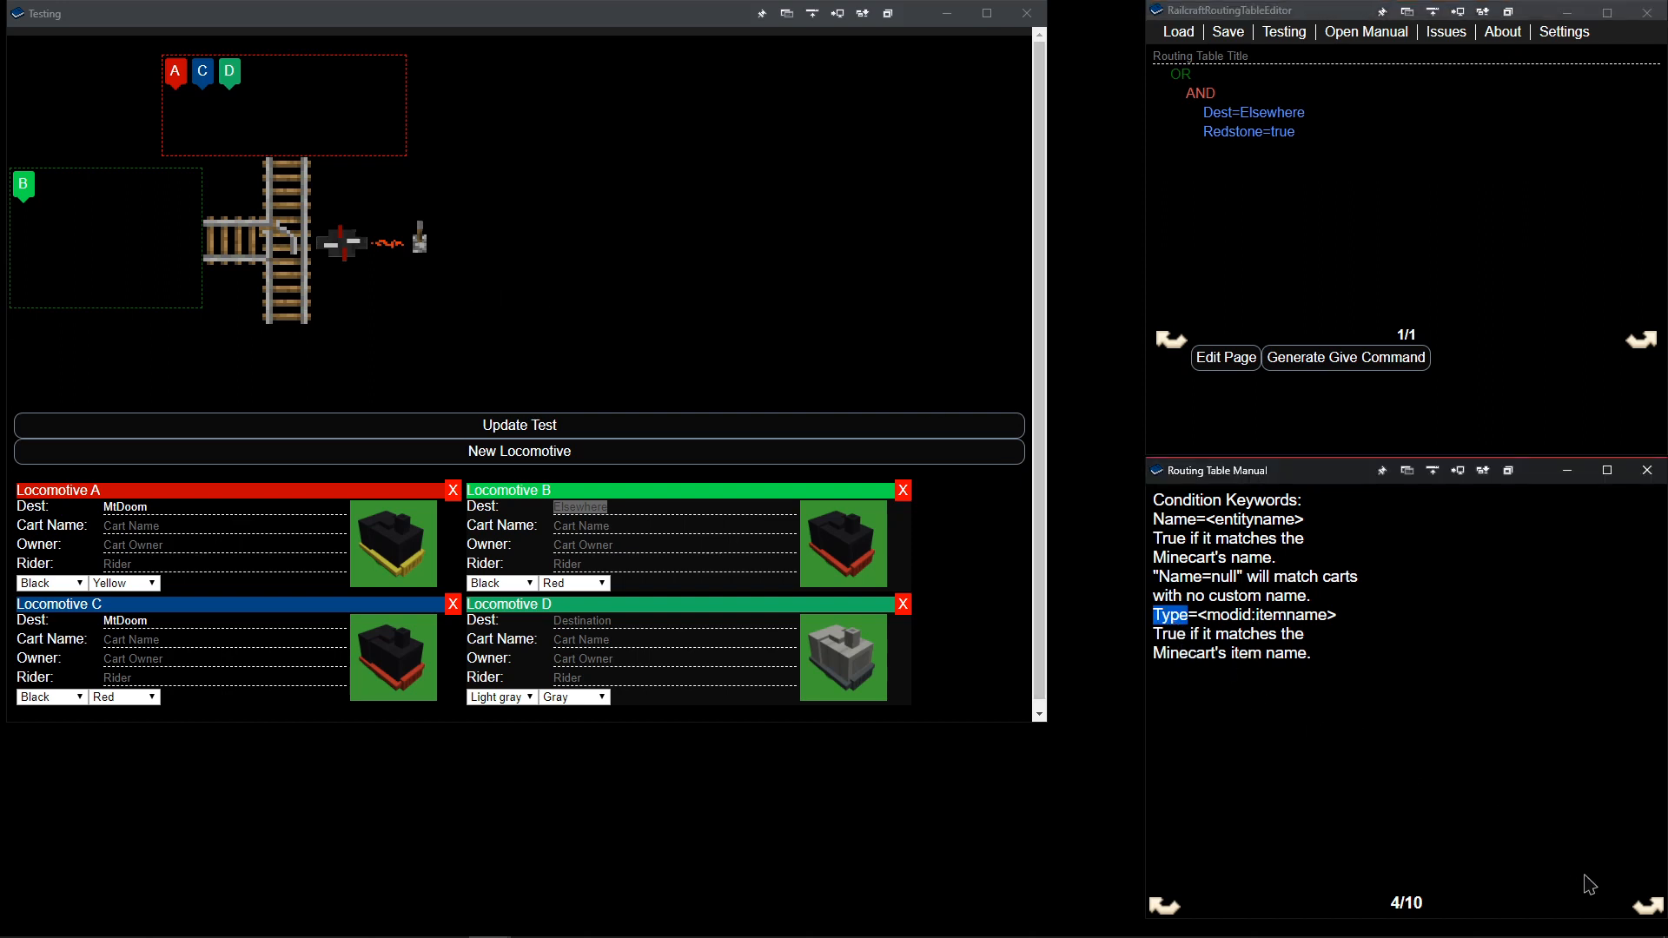
click(1644, 906)
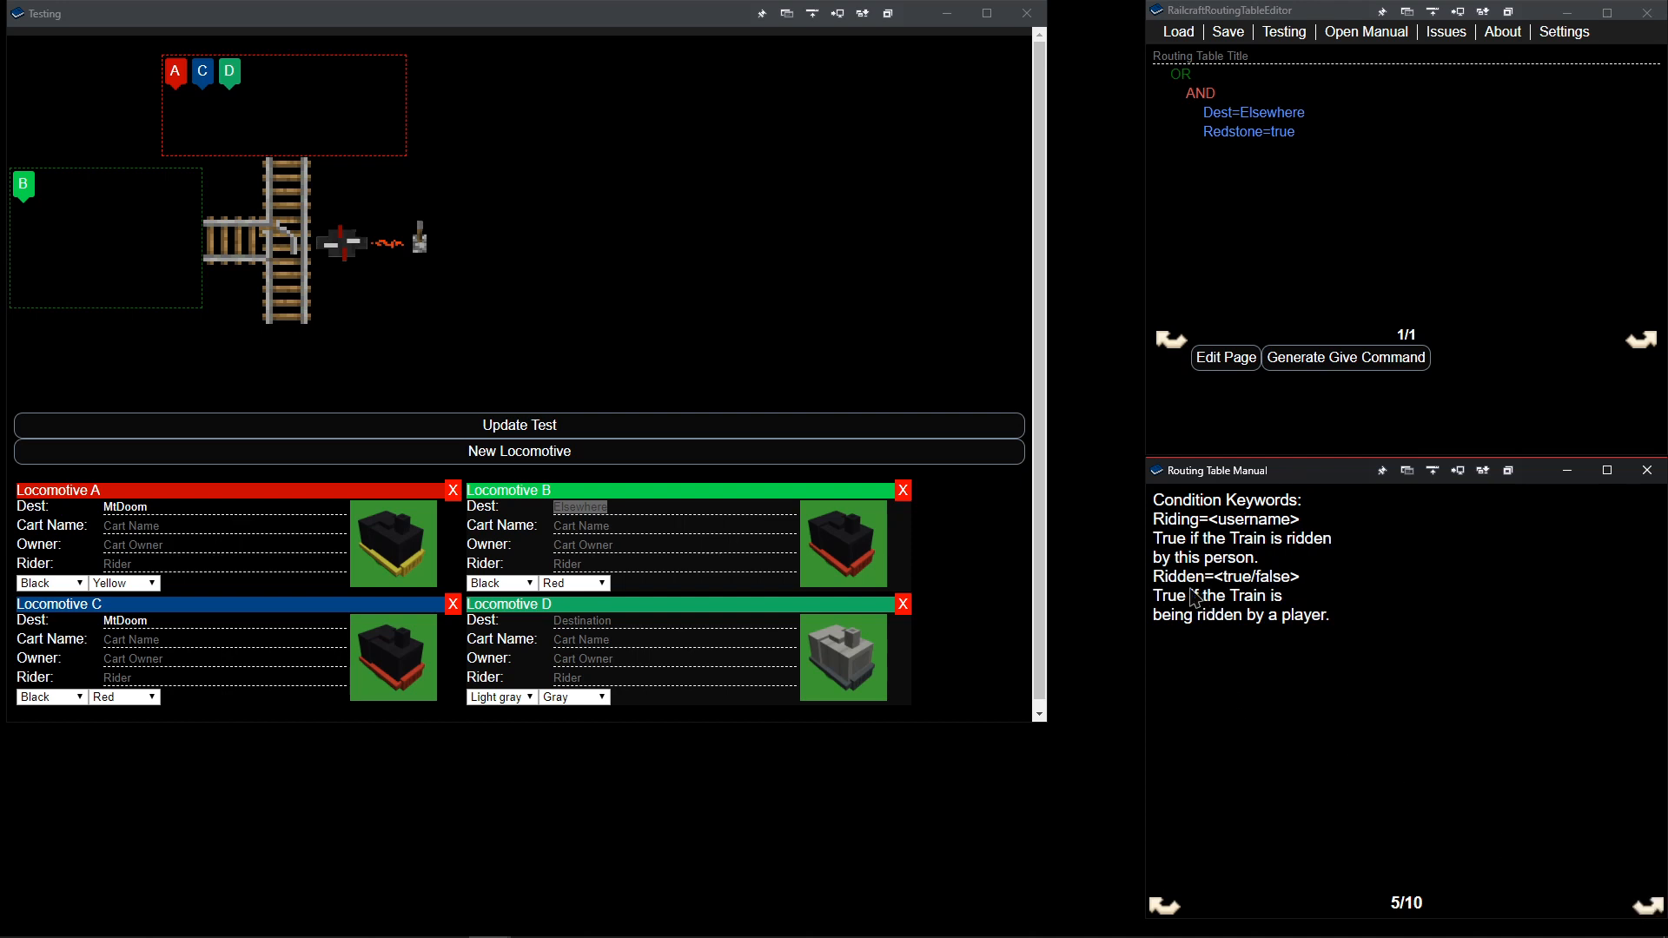
click(1171, 909)
click(1173, 910)
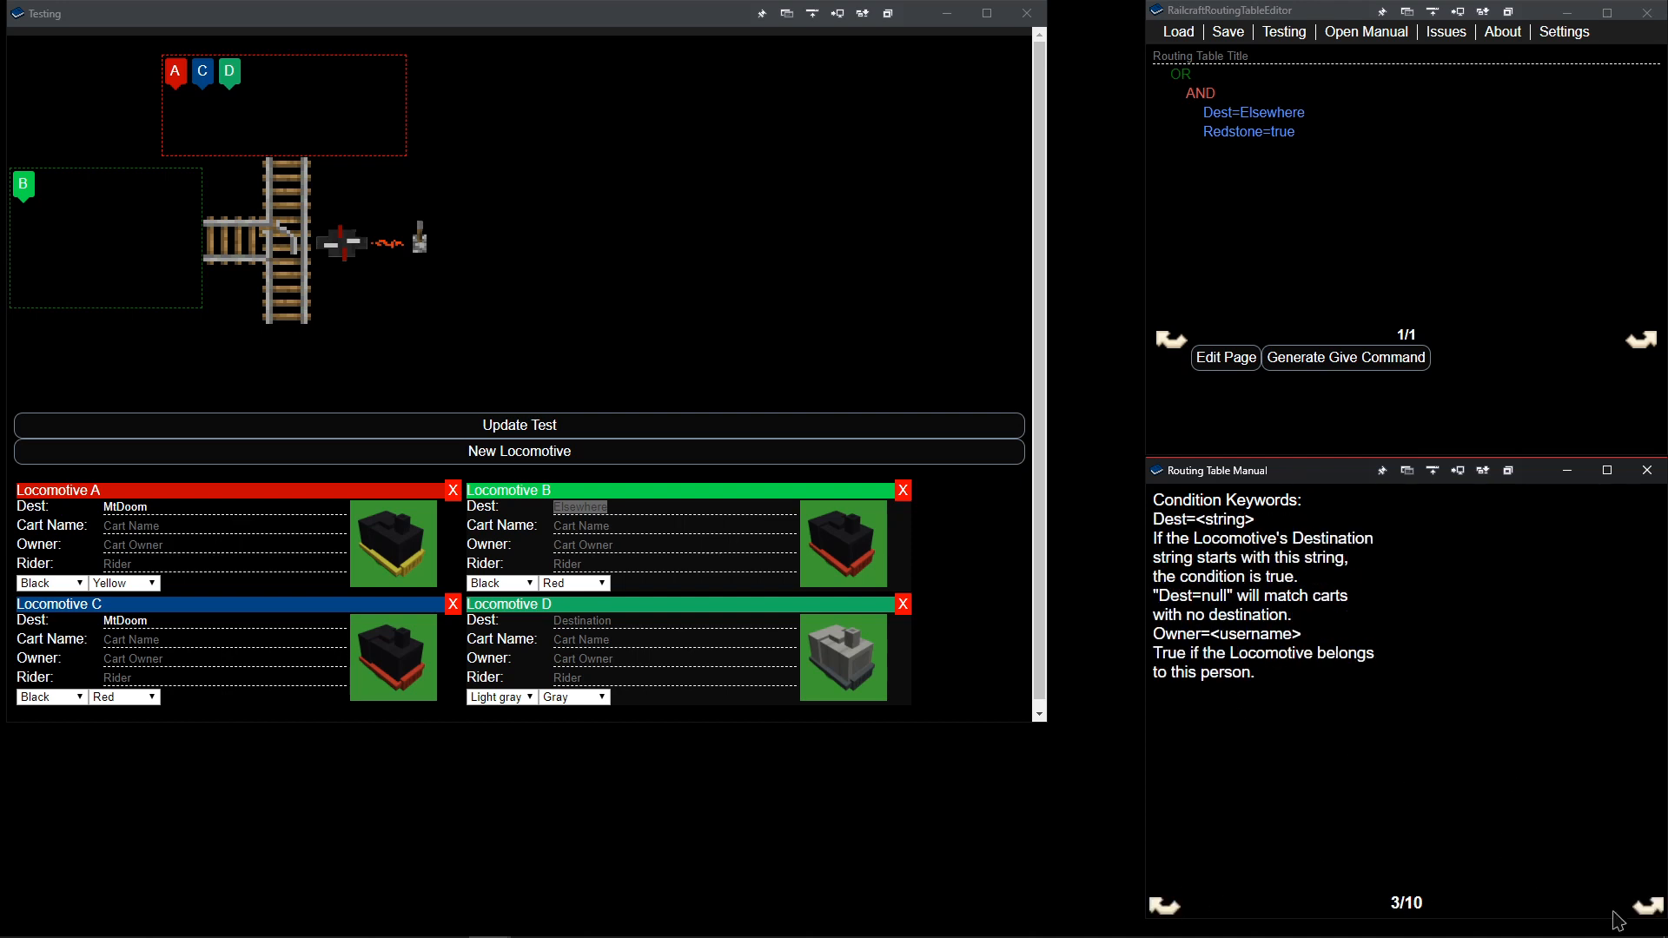
click(1645, 906)
double_click(1644, 906)
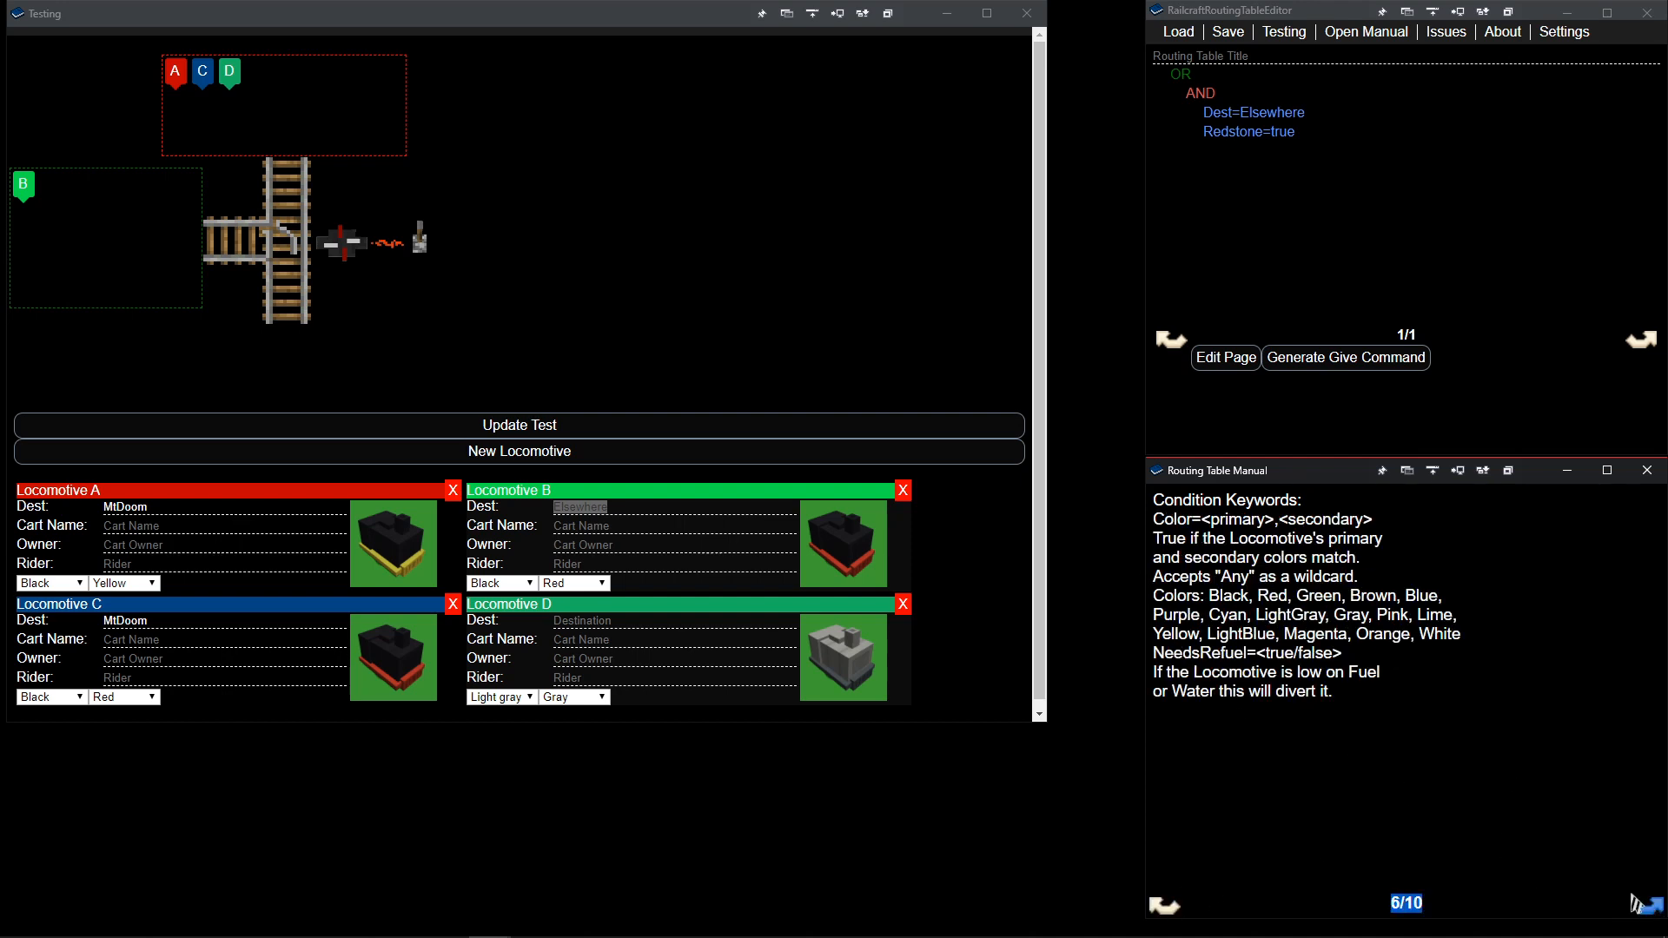
Highlight the NeedsRefuel keyword and its <true/false> value in the manual to examine the condition, and clear the highlighting.
double_click(1173, 663)
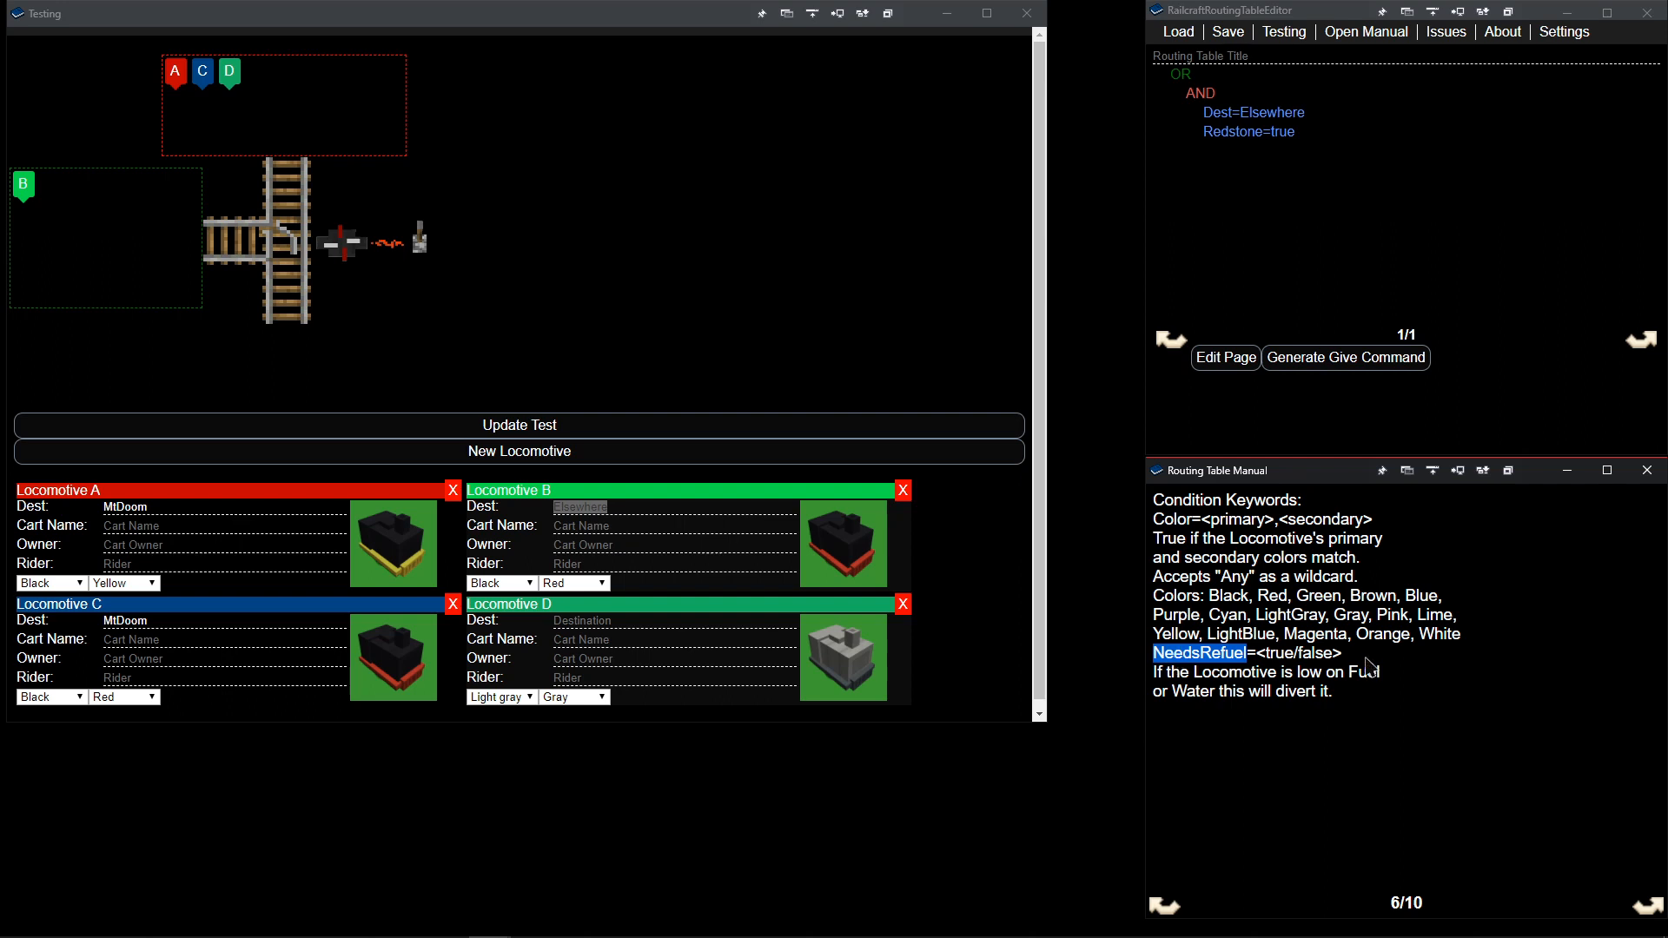
drag(1360, 664, 1259, 663)
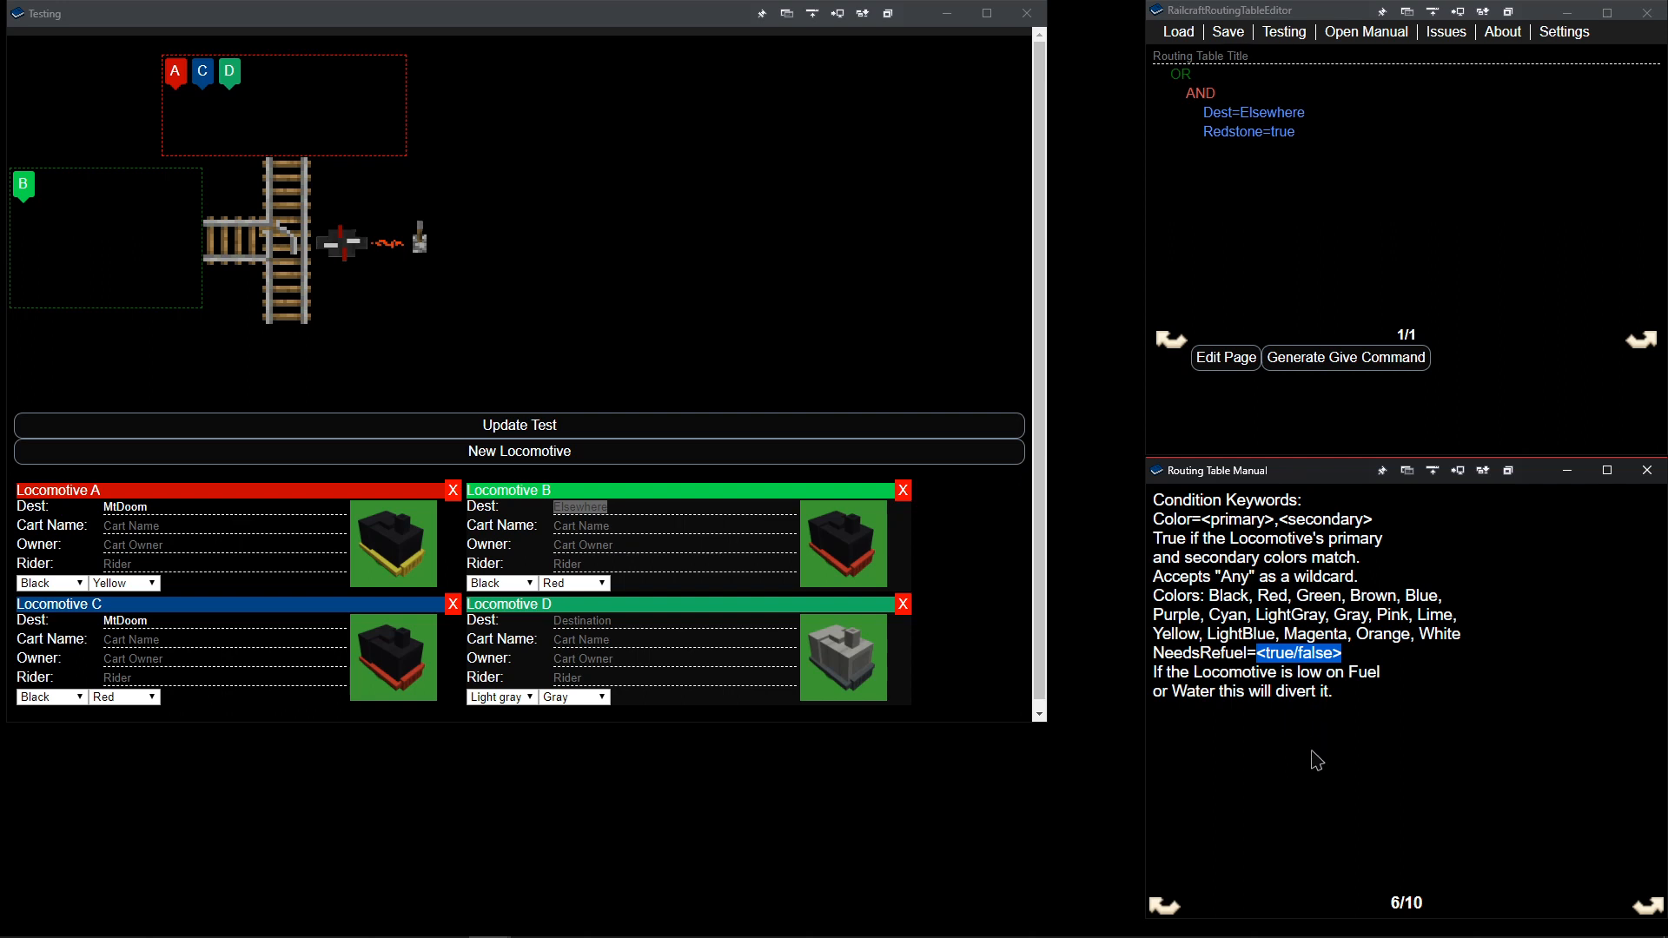
click(946, 591)
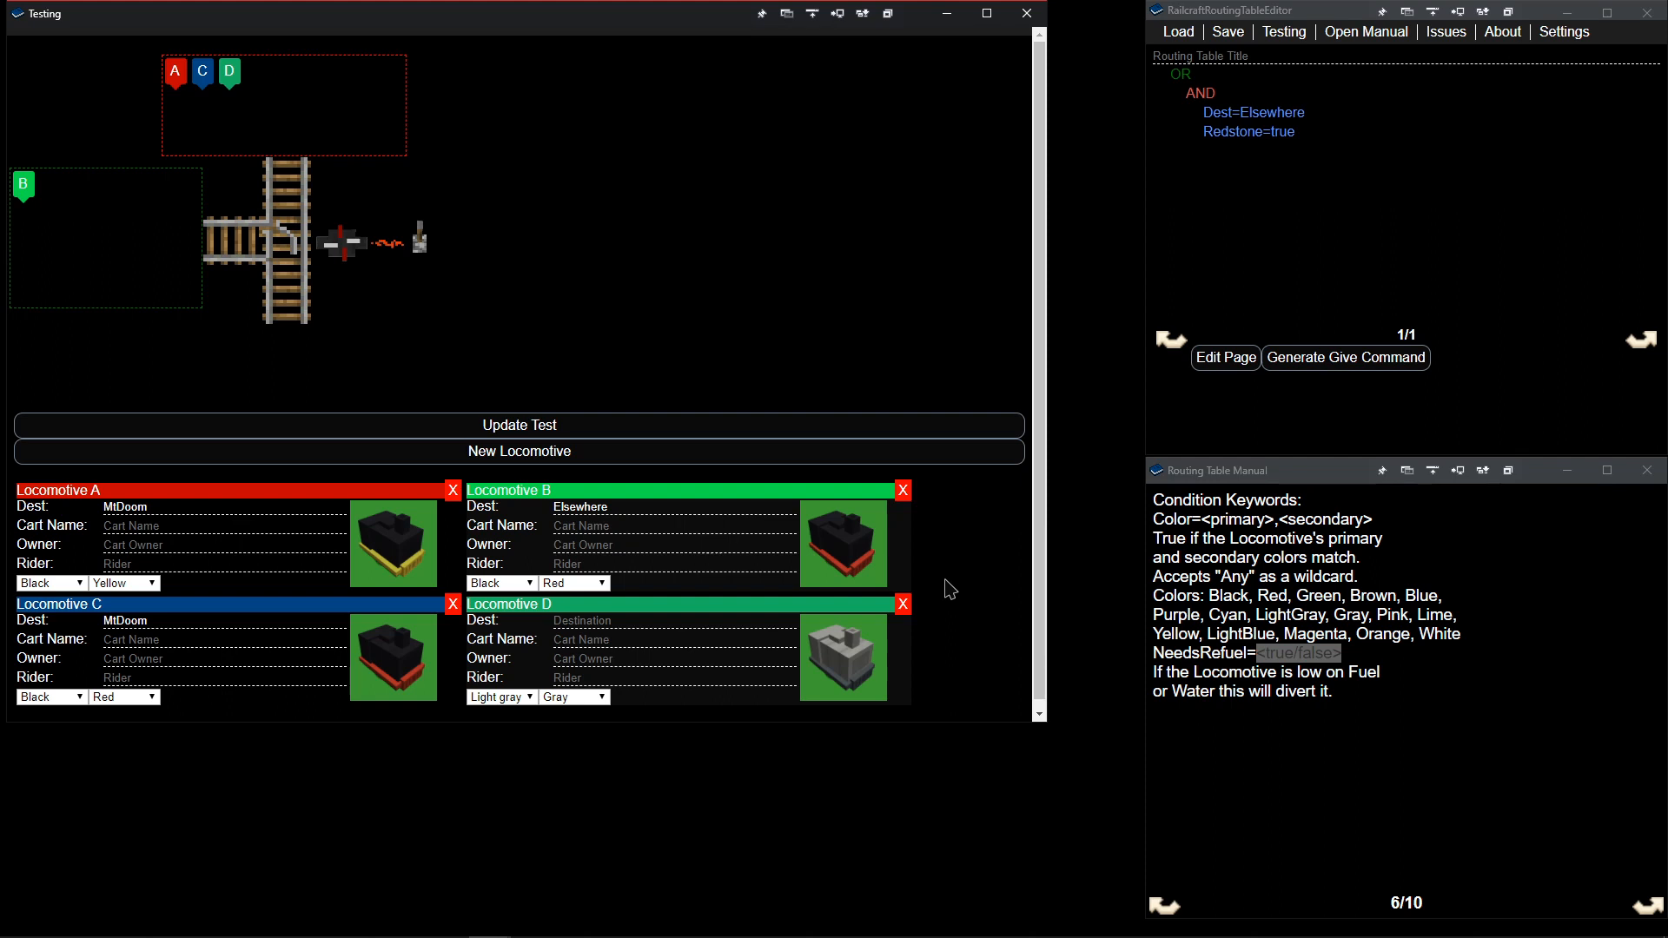
click(1314, 794)
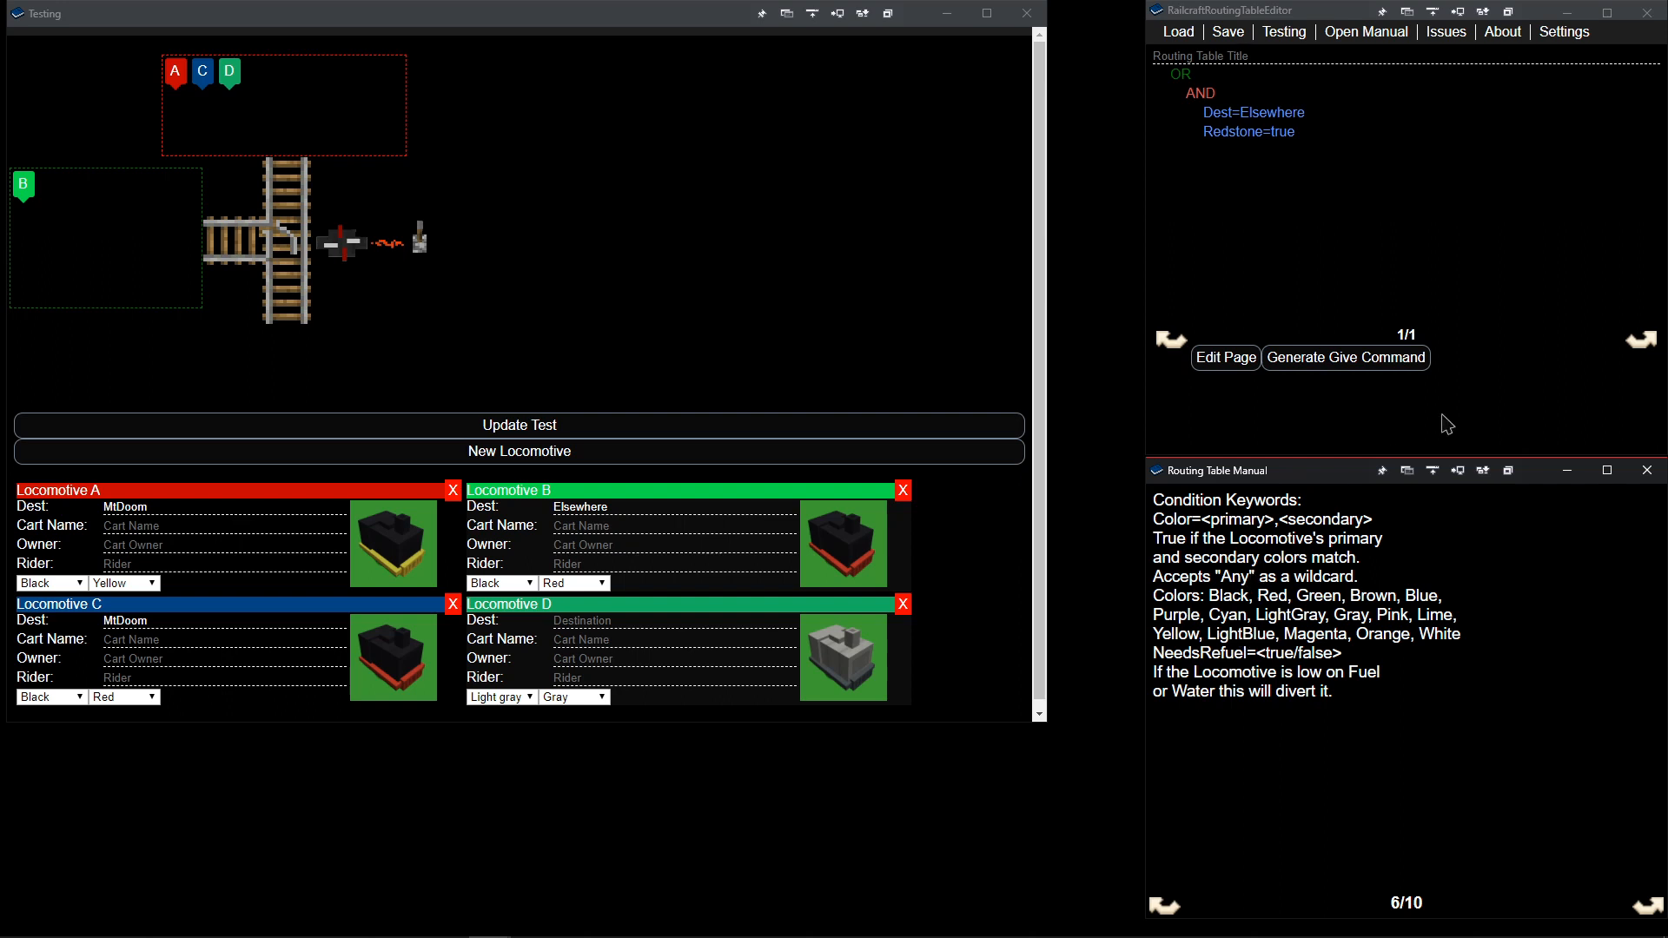
Open the routing table page containing the Dest=Elsewhere and Redstone=true rules for editing.
click(1238, 354)
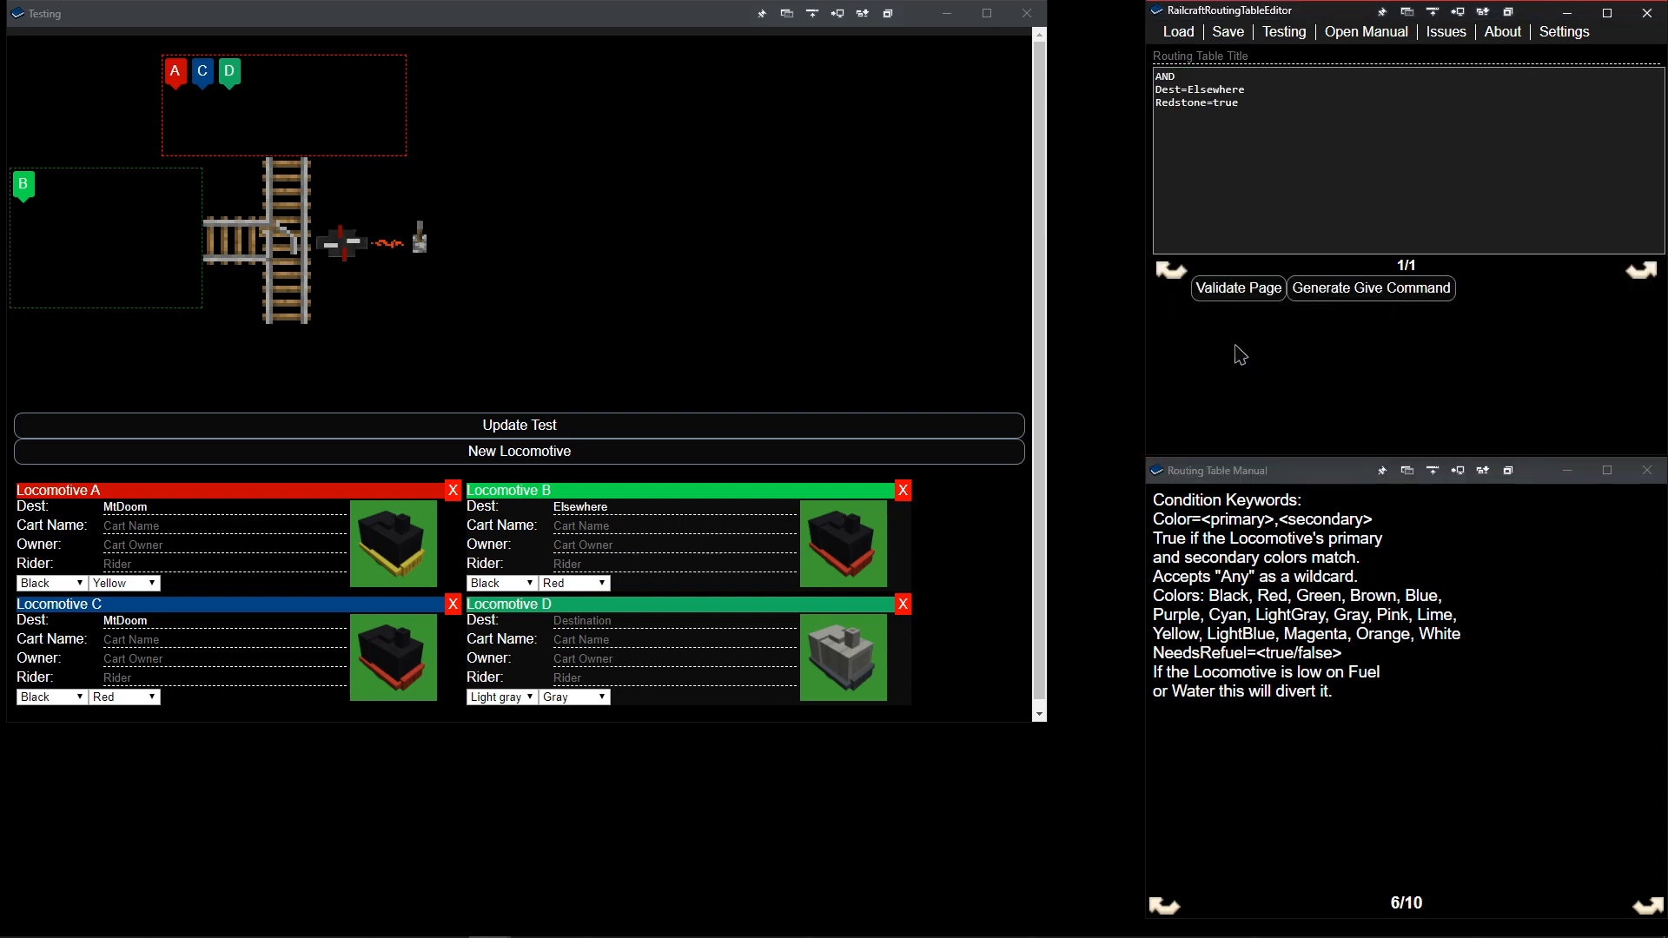